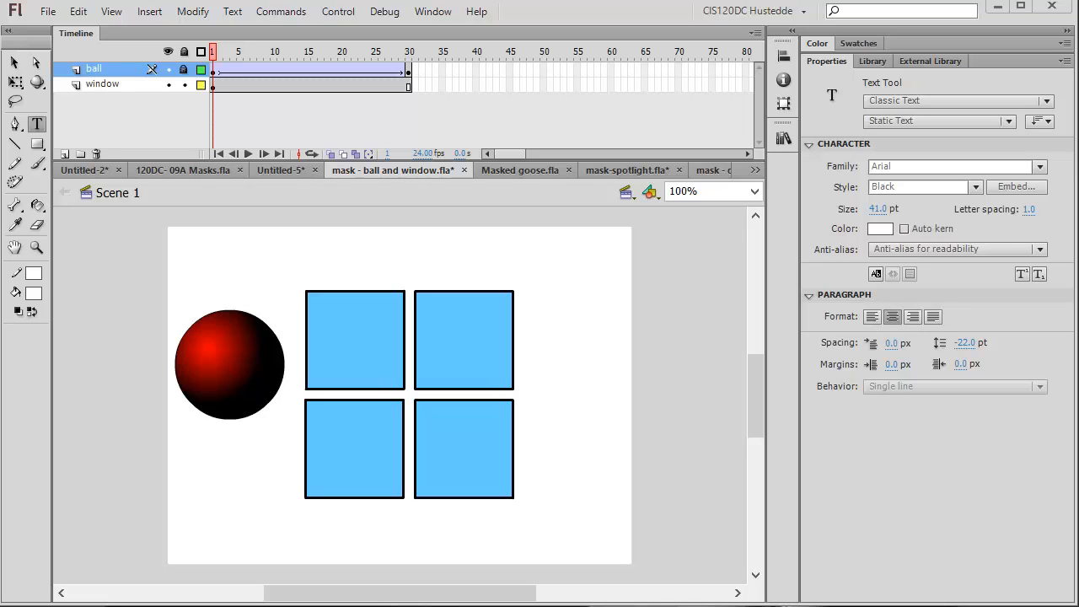
# Check the ball layer's content by hiding and reshowing it at the start of the timeline
pyautogui.click(168, 70)
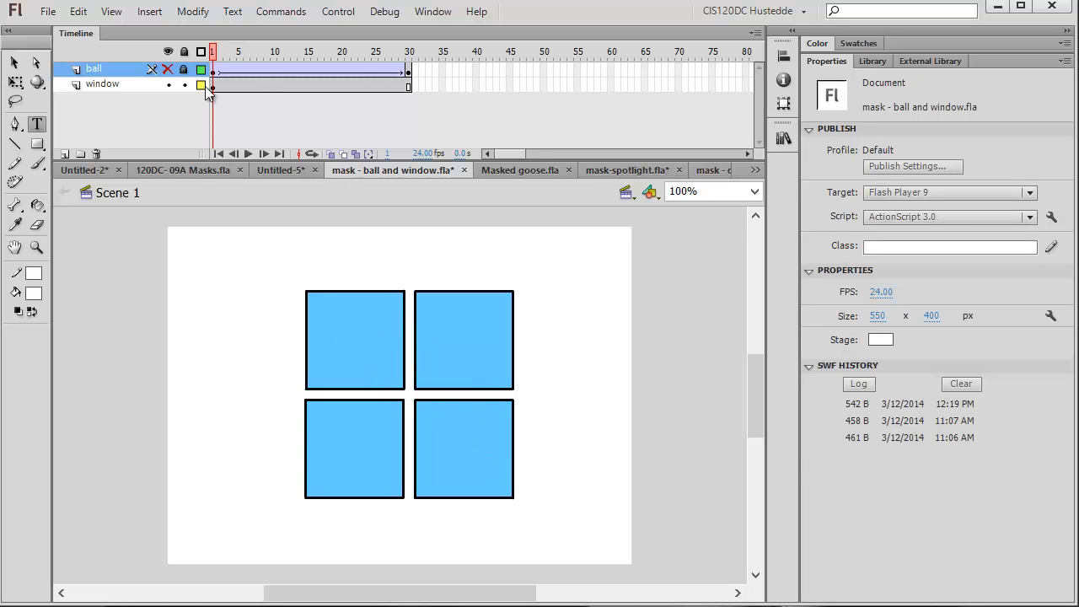
pyautogui.click(168, 69)
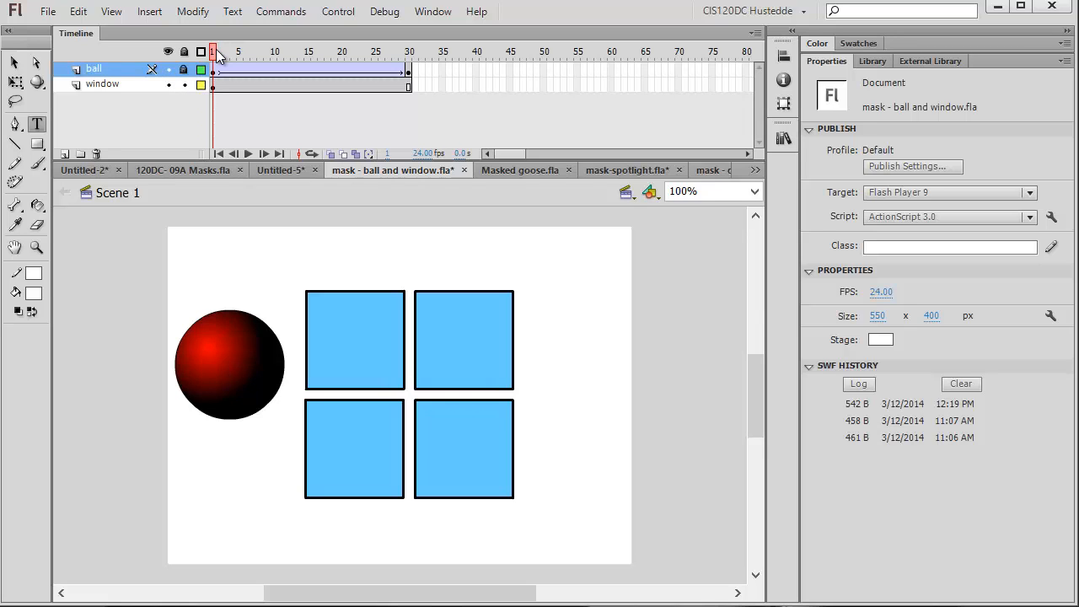
pyautogui.moveTo(216, 49); pyautogui.dragTo(205, 69)
# Select and copy the blue fills of all four window panes on the window layer, leaving out their outlines
pyautogui.click(15, 63)
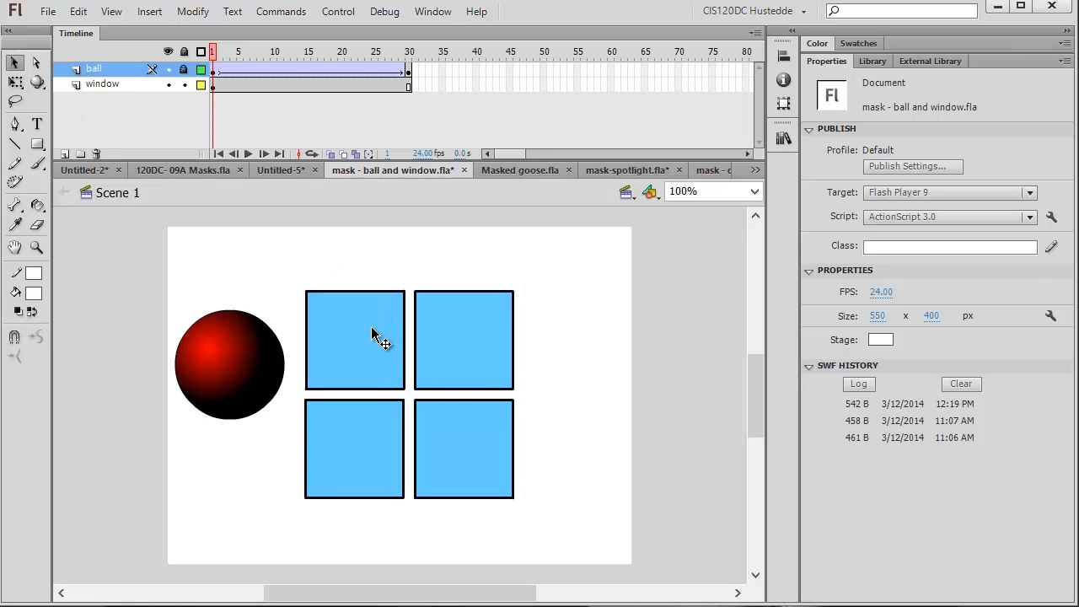
pyautogui.click(374, 335)
pyautogui.keyDown('shift'); pyautogui.click(443, 347); pyautogui.keyUp('shift')
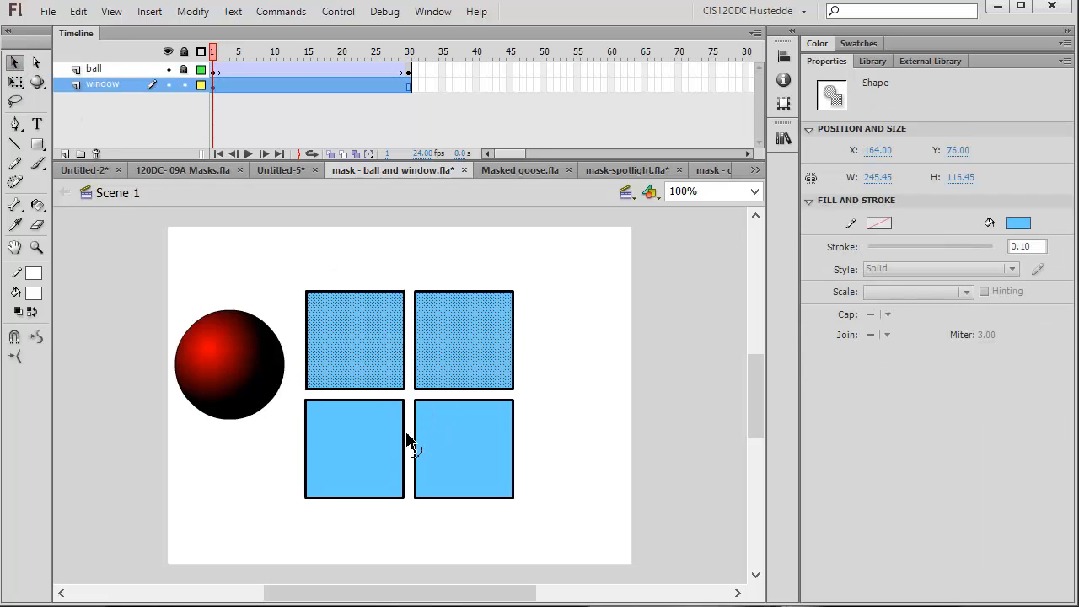
pyautogui.keyDown('shift'); pyautogui.click(390, 455); pyautogui.keyUp('shift')
pyautogui.keyDown('shift'); pyautogui.click(458, 455); pyautogui.keyUp('shift')
# Add a new layer above the window layer and paste the copied pane fills in place on its first frame
pyautogui.click(64, 153)
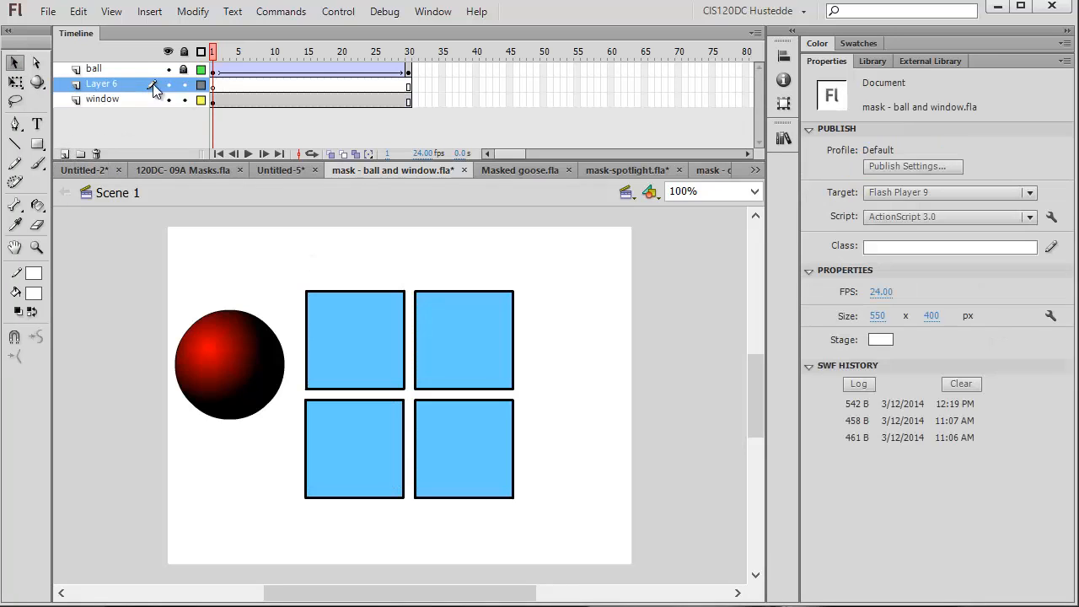
pyautogui.rightClick(216, 86)
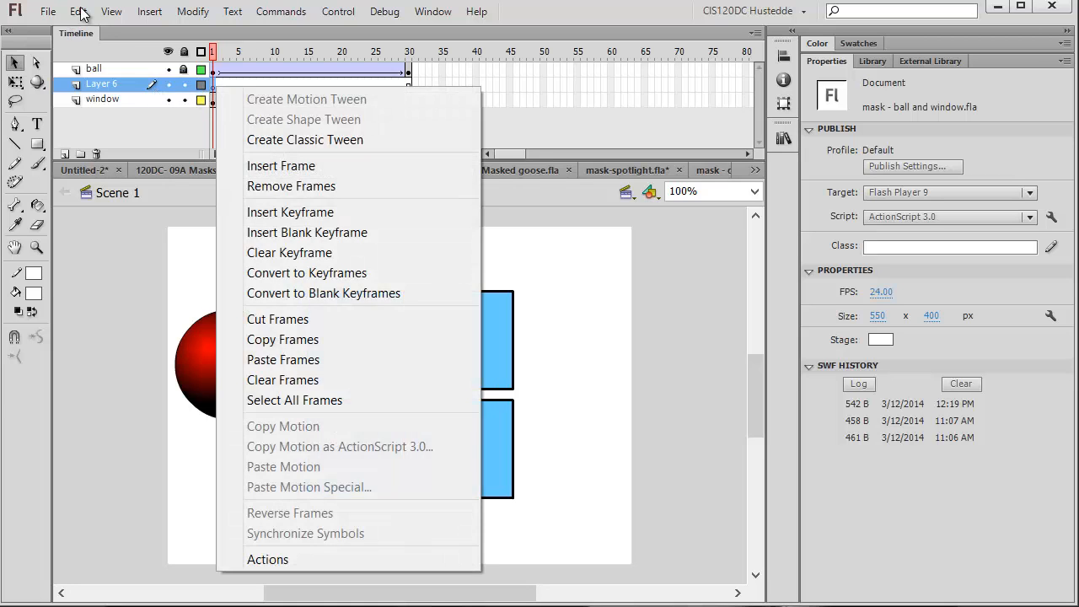
pyautogui.click(79, 12)
pyautogui.click(132, 139)
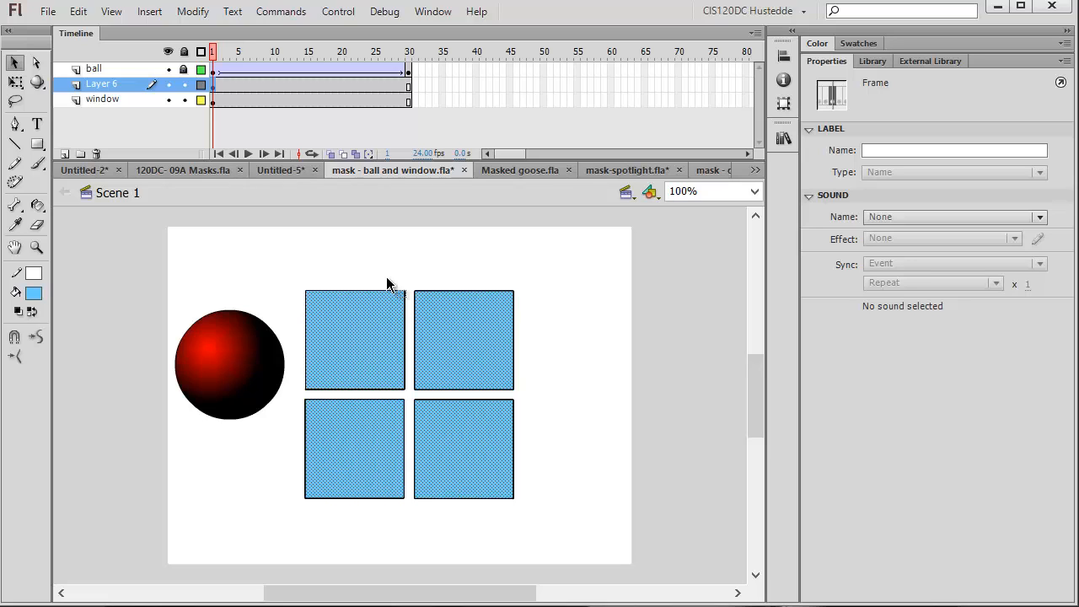
# Move the new layer above the ball layer and rename it Mask
pyautogui.click(108, 82)
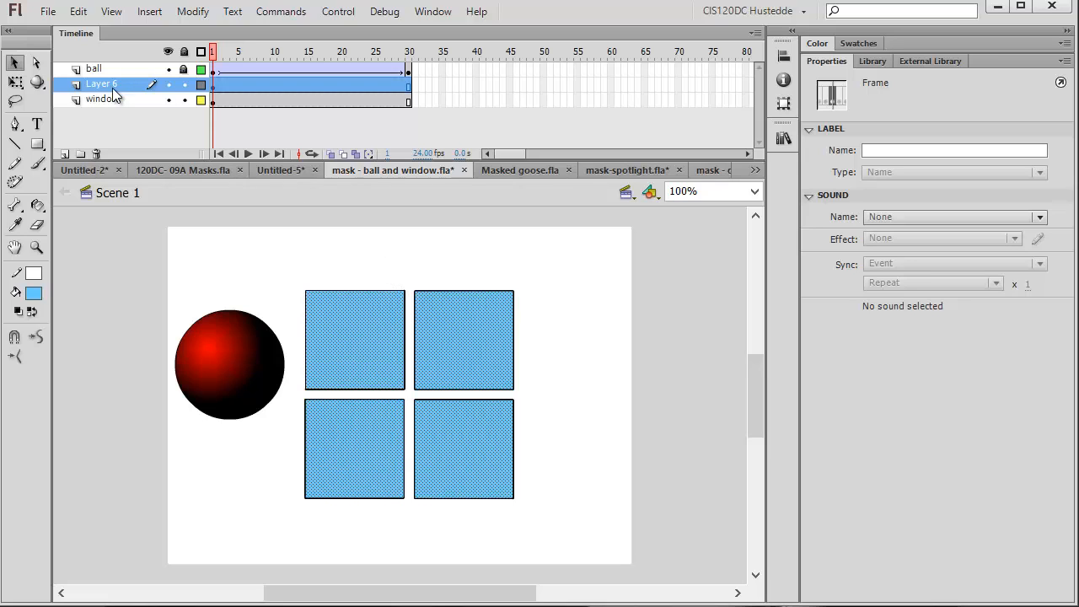
pyautogui.moveTo(108, 81); pyautogui.dragTo(113, 65)
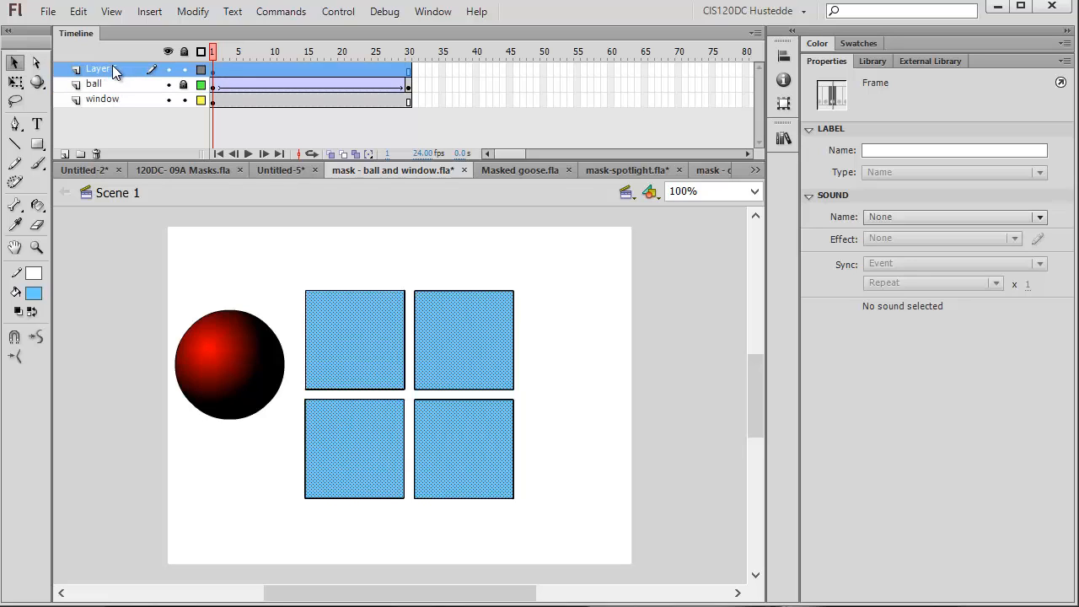
pyautogui.doubleClick(118, 71)
pyautogui.write('Mask')
pyautogui.click(110, 234)
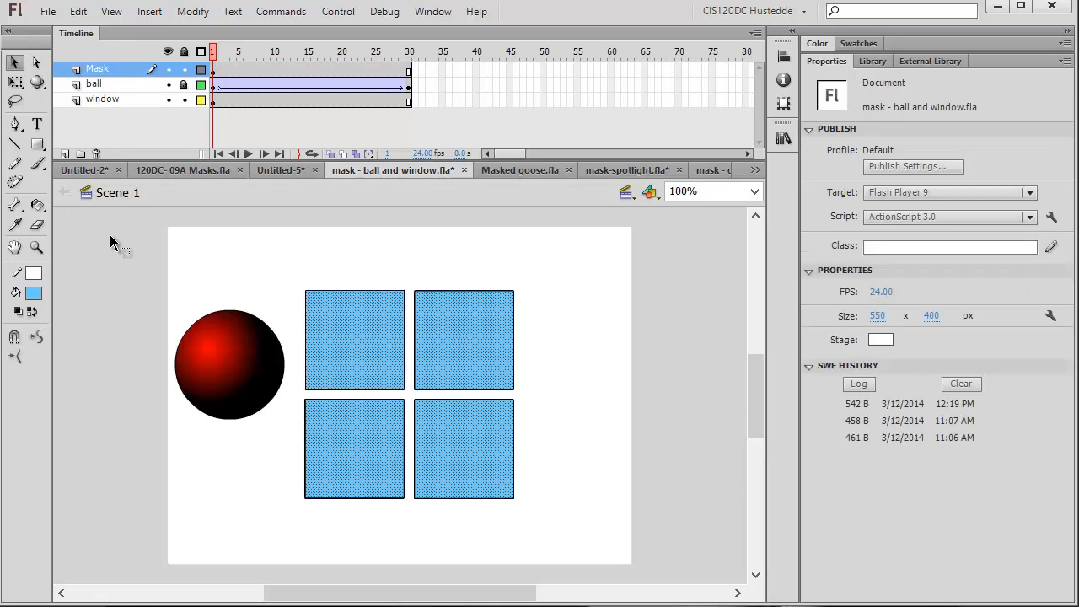
# Hide and reshow the ball layer, and scrub the timeline from frame 1 to frame 30 to check the ball's motion
pyautogui.click(167, 85)
pyautogui.click(168, 99)
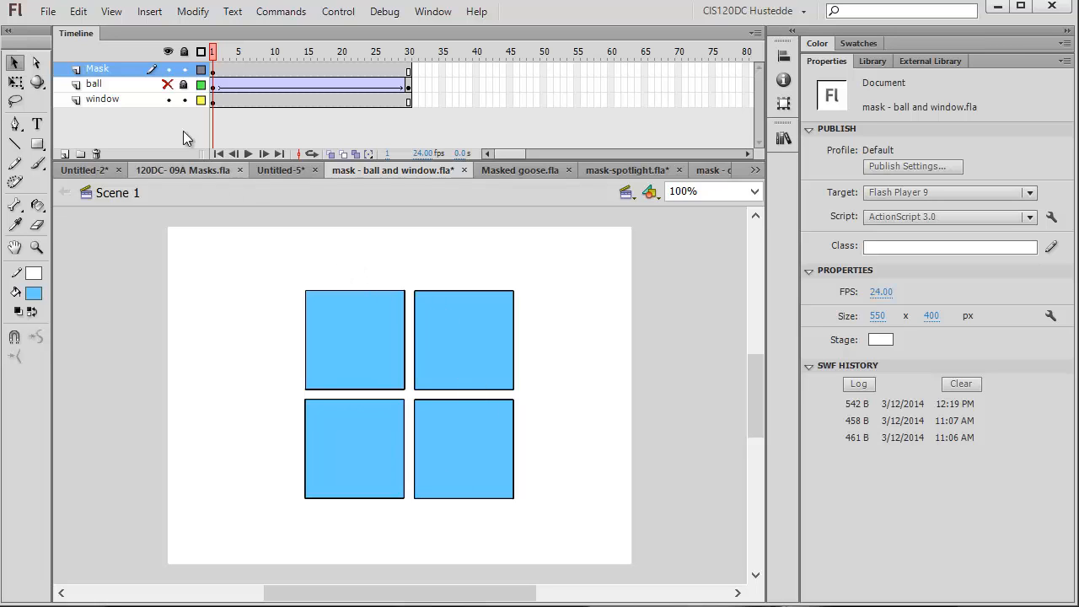
pyautogui.click(168, 85)
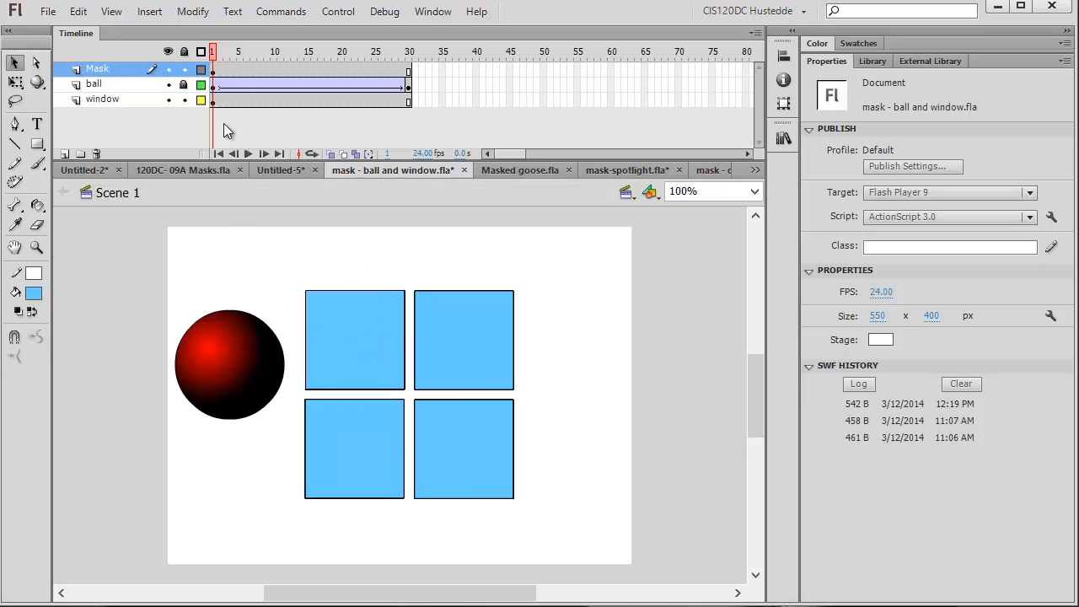
pyautogui.moveTo(215, 54); pyautogui.dragTo(413, 101)
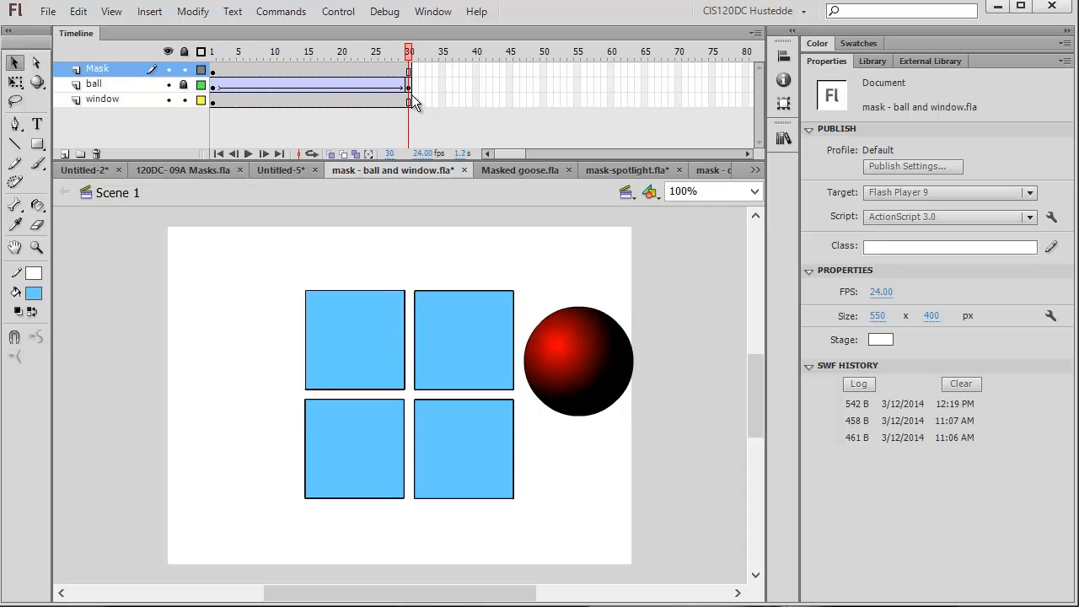
# Convert the Mask layer into a mask for the ball layer and scrub the timeline back to frame 1
pyautogui.rightClick(102, 76)
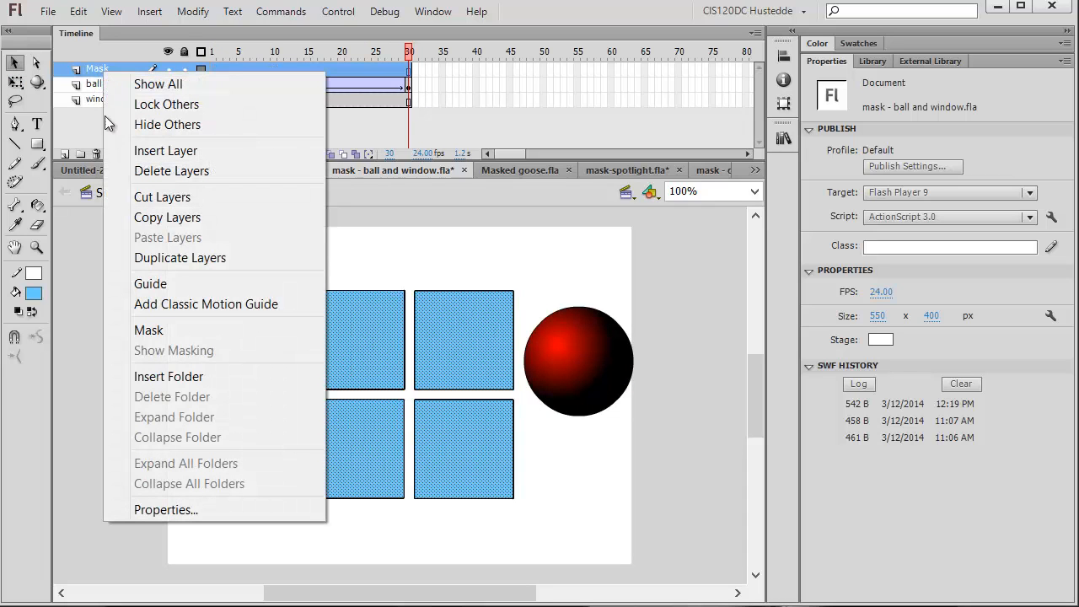
pyautogui.click(152, 334)
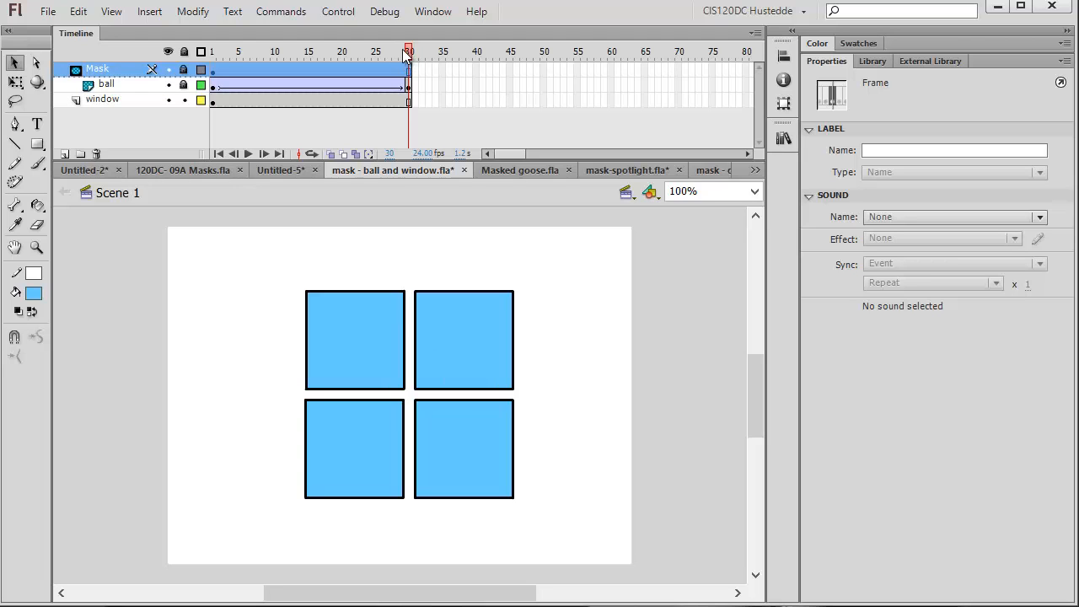
pyautogui.moveTo(407, 55); pyautogui.dragTo(176, 100)
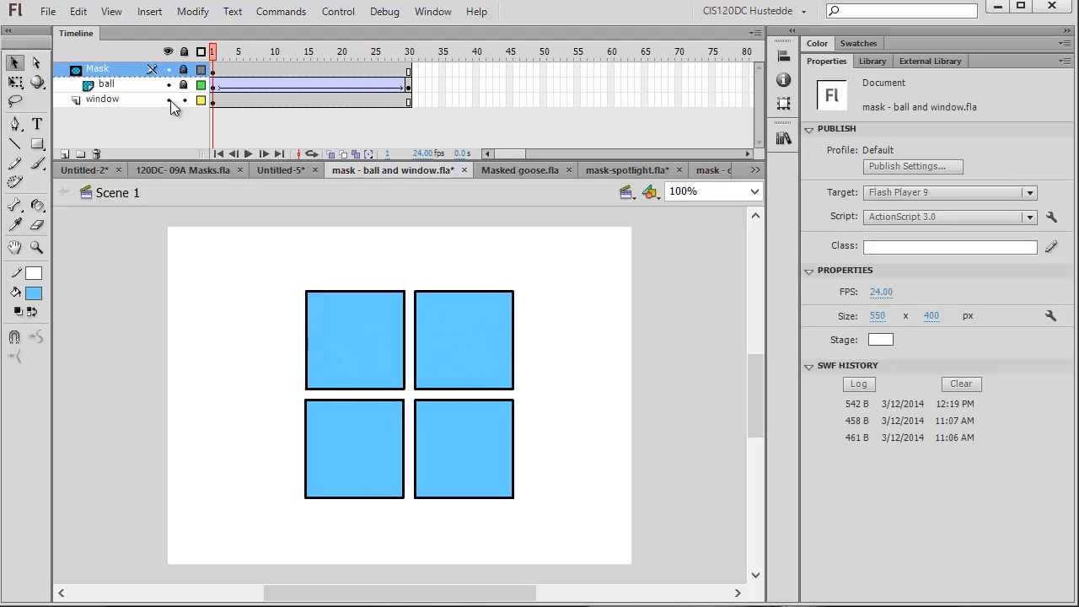
# Inspect the masked ball by temporarily hiding the window layer and scrubbing to frame 3
pyautogui.click(170, 100)
pyautogui.moveTo(216, 49); pyautogui.dragTo(230, 68)
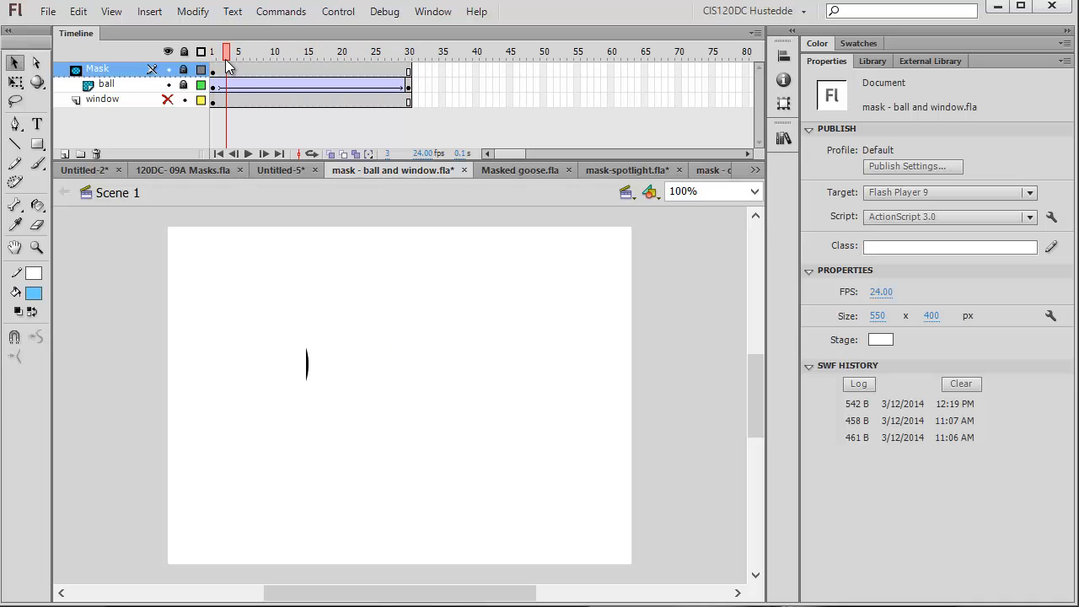
pyautogui.click(167, 99)
# Test the movie in Flash Professional to view the masked ball animation, and close the preview
pyautogui.click(359, 17)
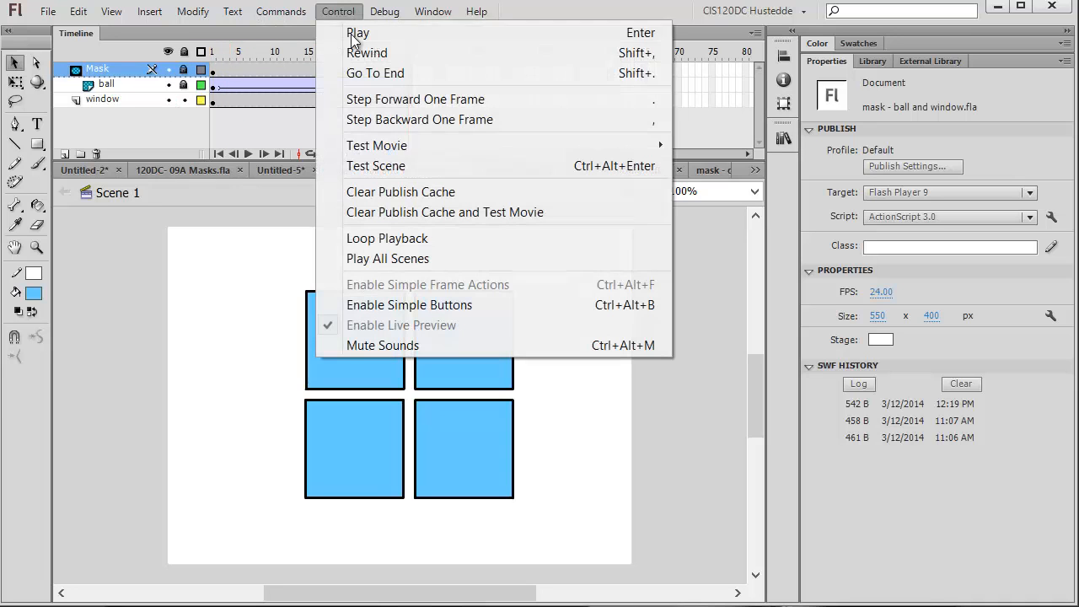
pyautogui.moveTo(506, 145)
pyautogui.click(723, 148)
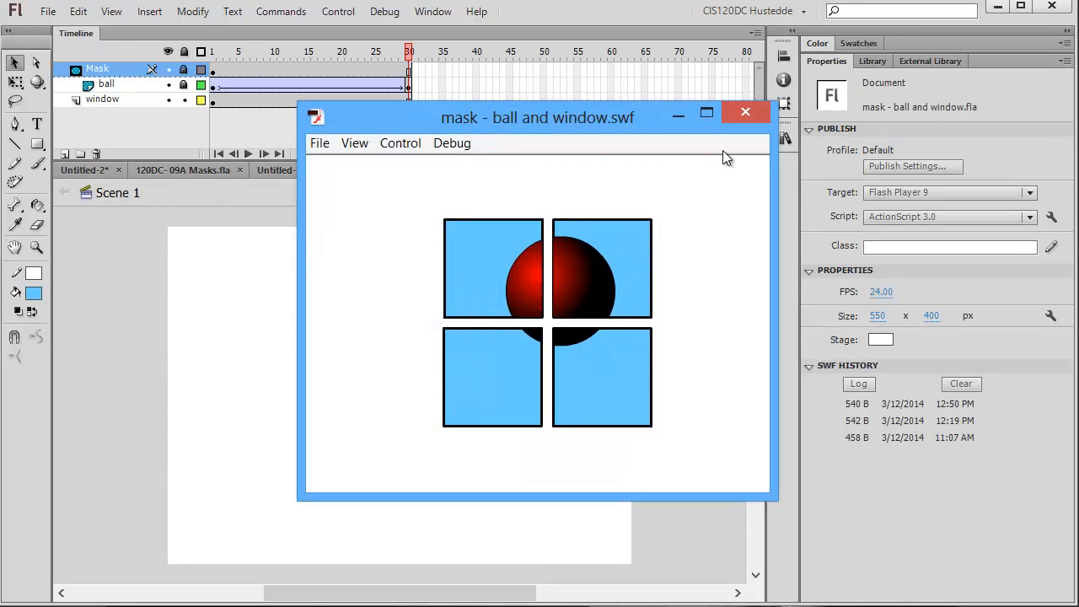
pyautogui.click(742, 110)
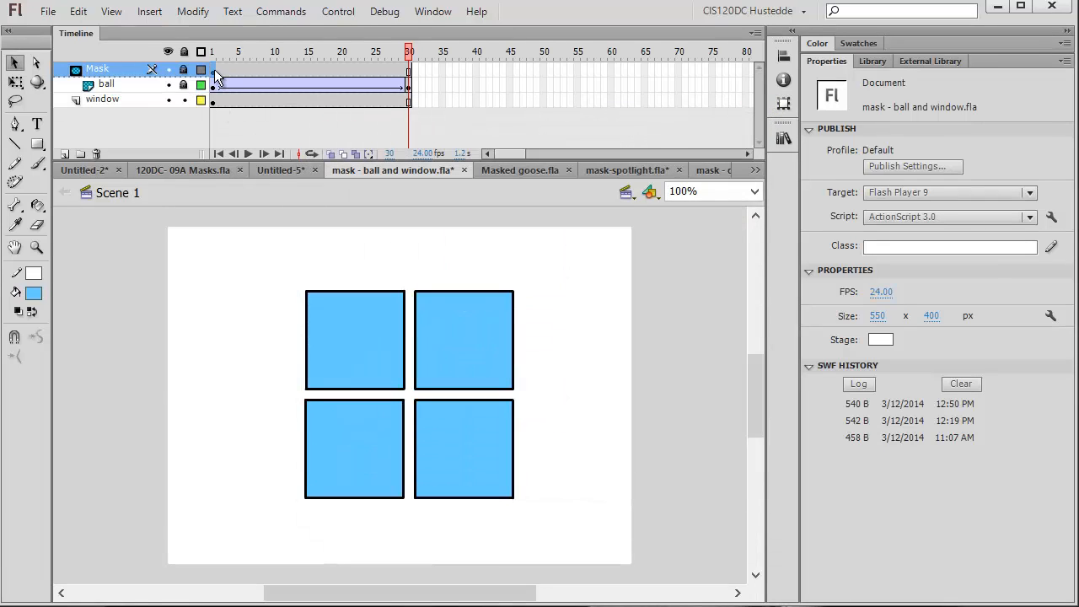
# Unlock the Mask layer and change the fill of its four pane shapes to magenta
pyautogui.click(214, 70)
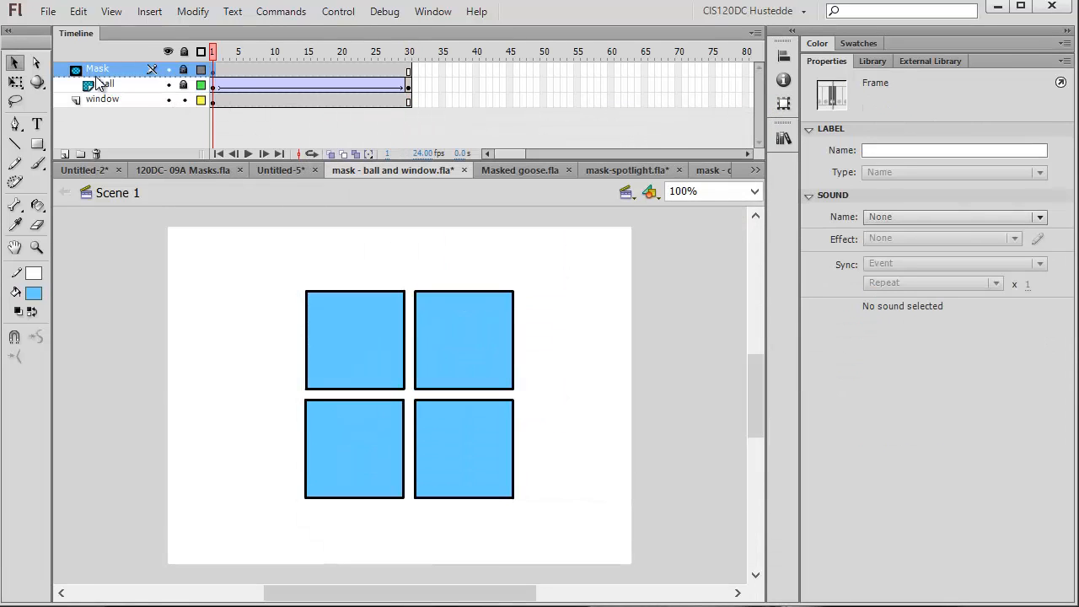
pyautogui.click(183, 70)
pyautogui.click(479, 357)
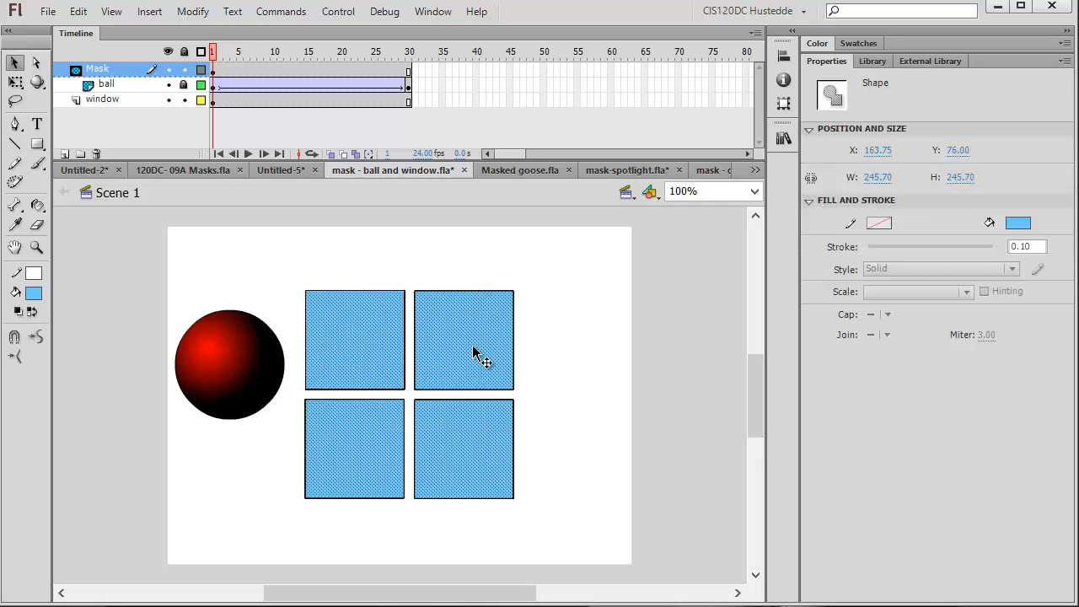
pyautogui.click(409, 345)
pyautogui.click(368, 295)
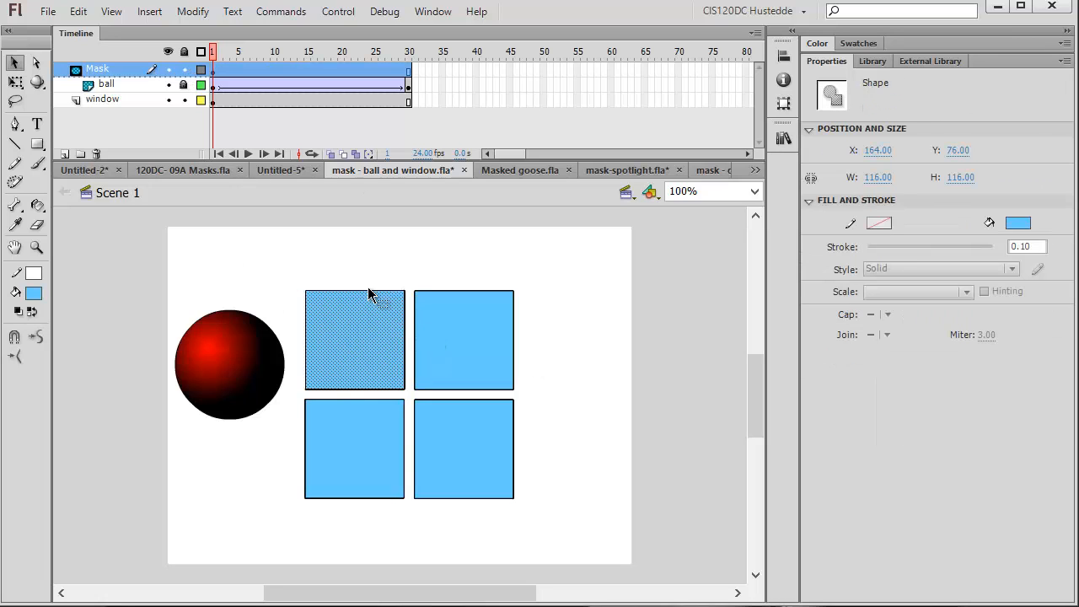
pyautogui.keyDown('shift'); pyautogui.click(368, 463); pyautogui.keyUp('shift')
pyautogui.keyDown('shift'); pyautogui.click(477, 447); pyautogui.keyUp('shift')
pyautogui.keyDown('shift'); pyautogui.click(483, 345); pyautogui.keyUp('shift')
pyautogui.click(1018, 222)
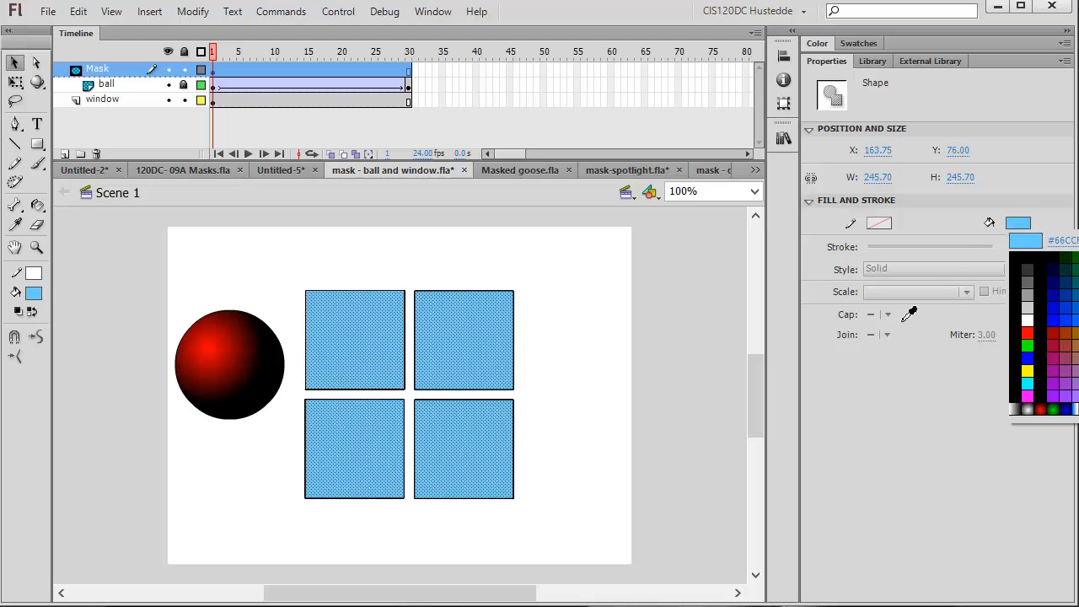
pyautogui.click(1028, 395)
pyautogui.click(575, 413)
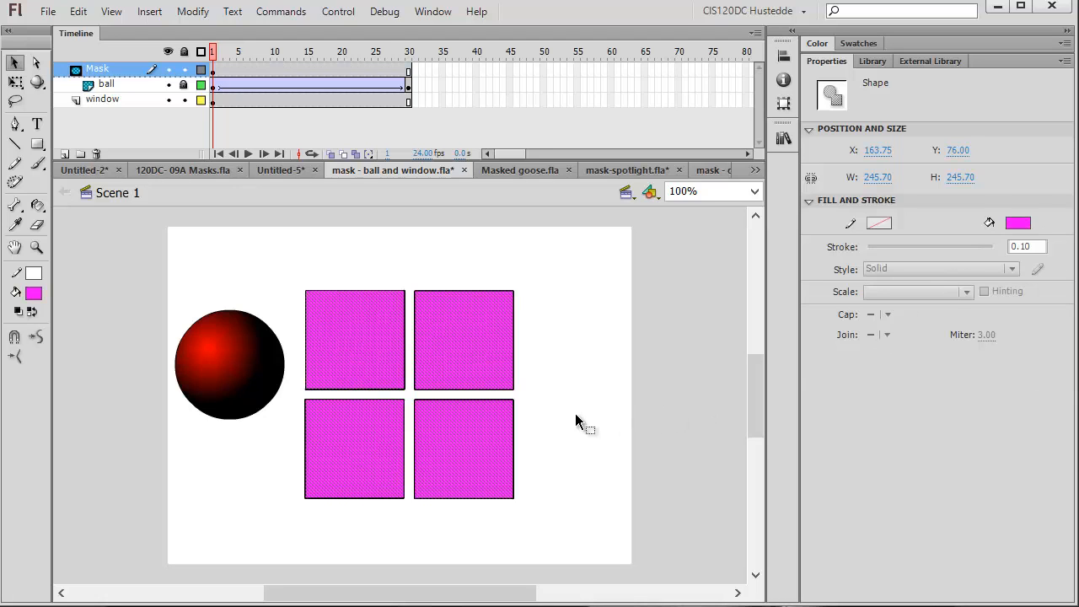
# Test the movie twice in Flash Professional to see how the magenta mask affects playback, closing each preview
pyautogui.click(340, 13)
pyautogui.moveTo(600, 146)
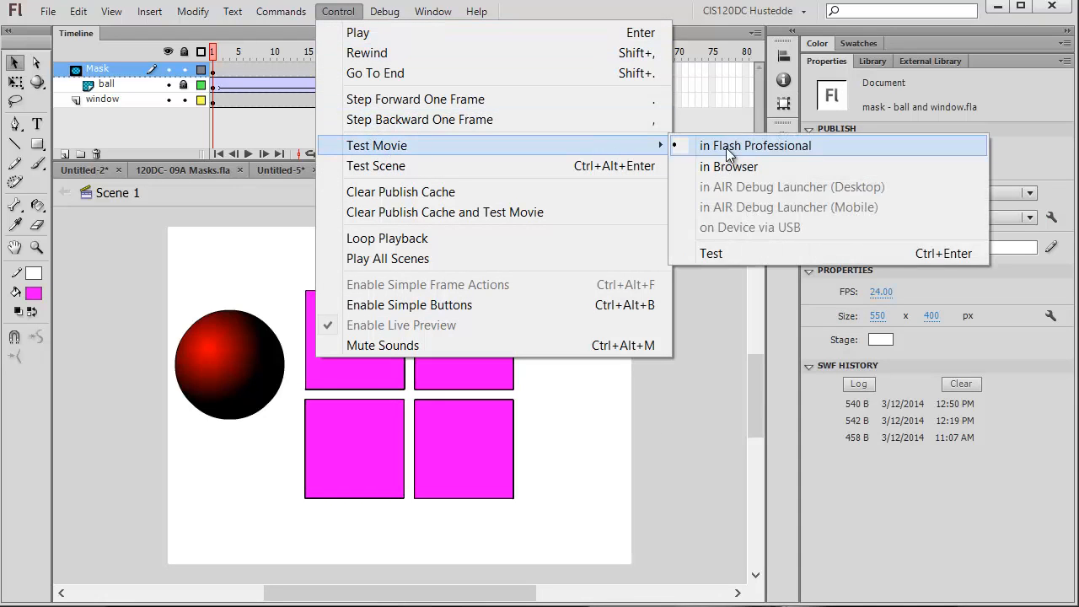
pyautogui.click(729, 148)
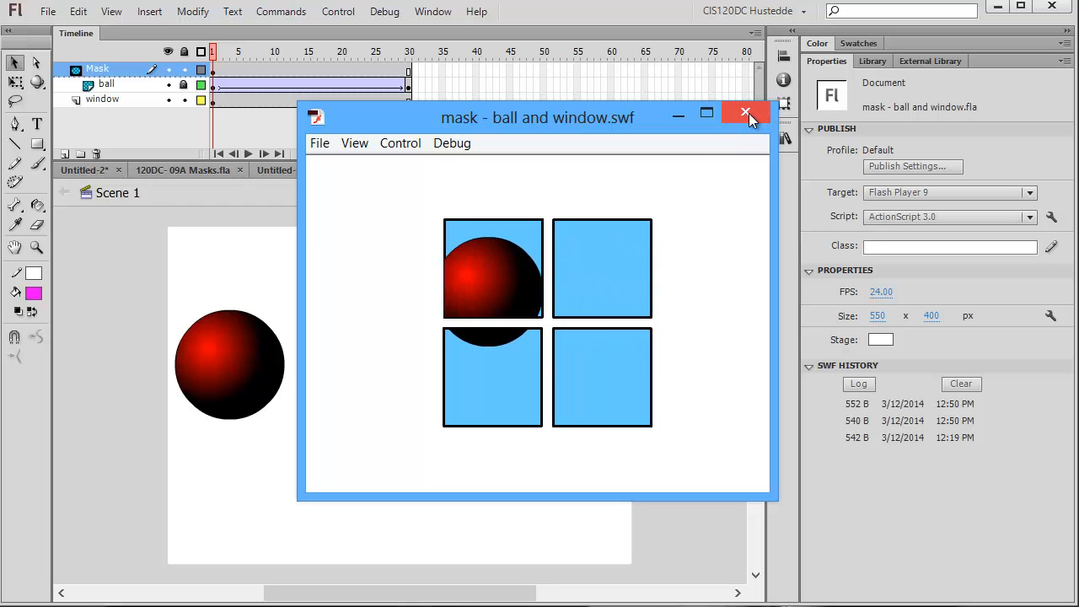
pyautogui.click(749, 113)
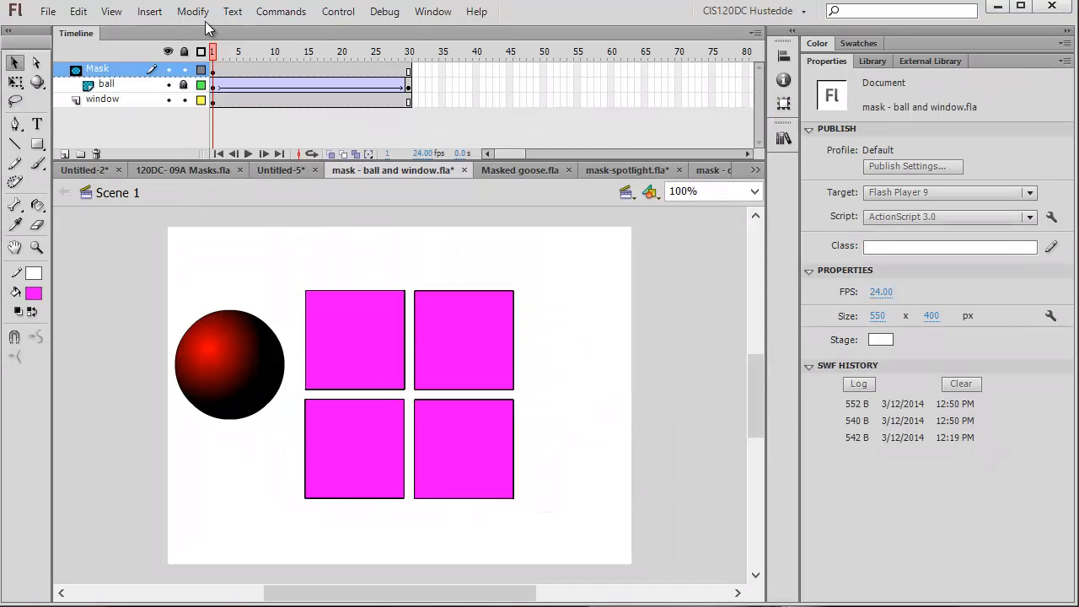
pyautogui.click(330, 14)
pyautogui.moveTo(640, 146)
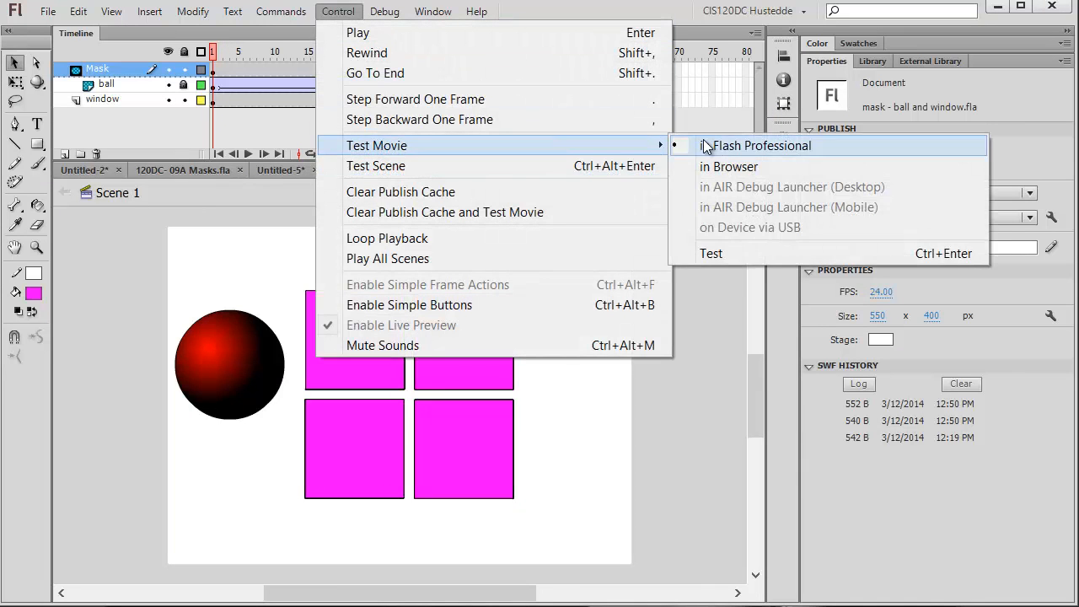
pyautogui.click(706, 146)
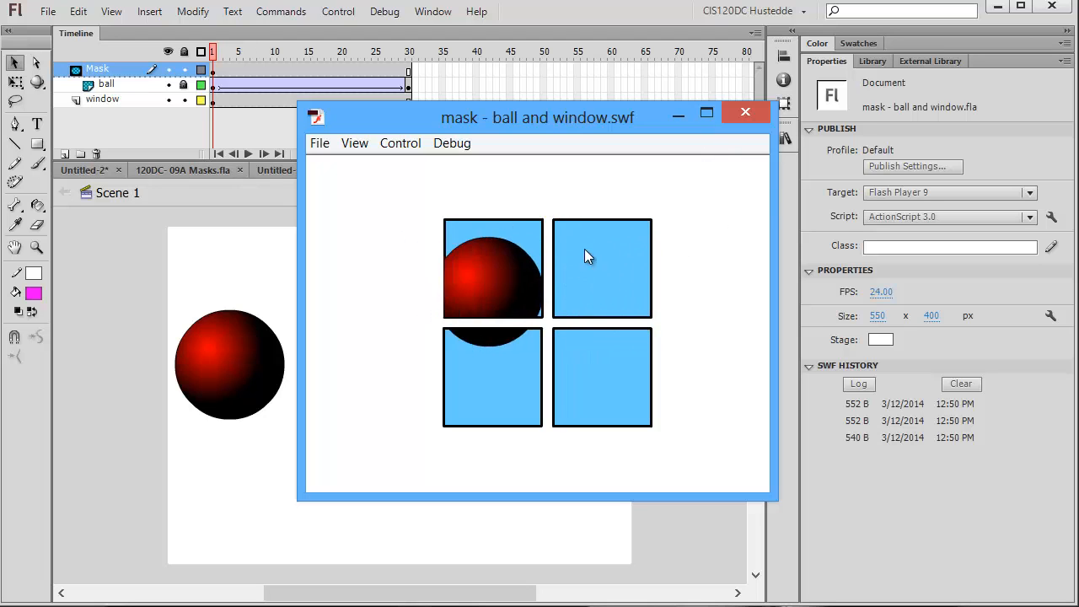
pyautogui.click(745, 115)
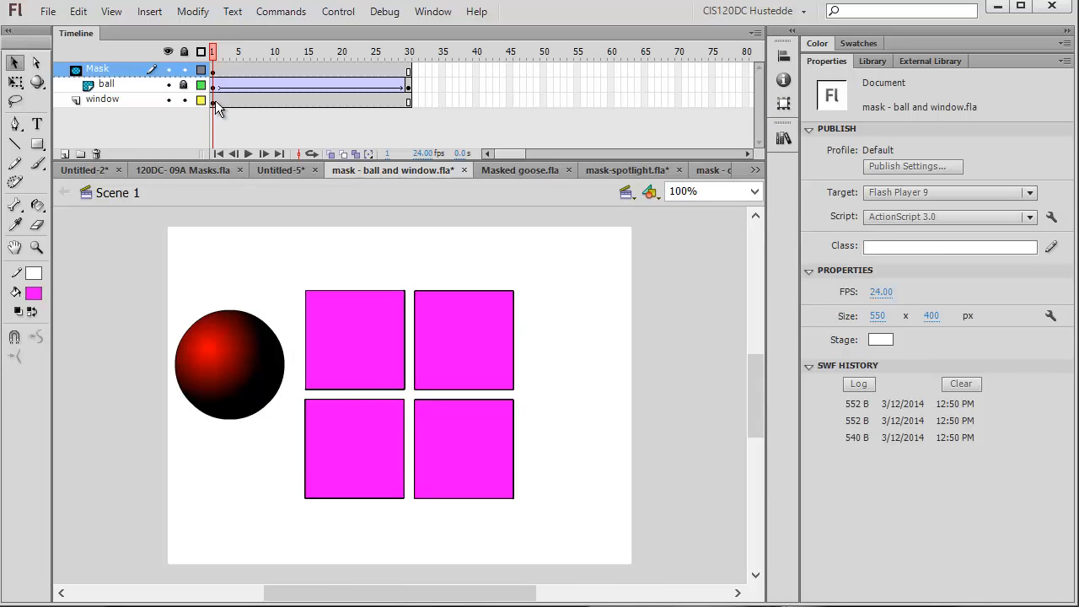
# Select the window layer's first frame, lock the Mask layer again and clear the selection
pyautogui.moveTo(215, 100); pyautogui.dragTo(413, 258)
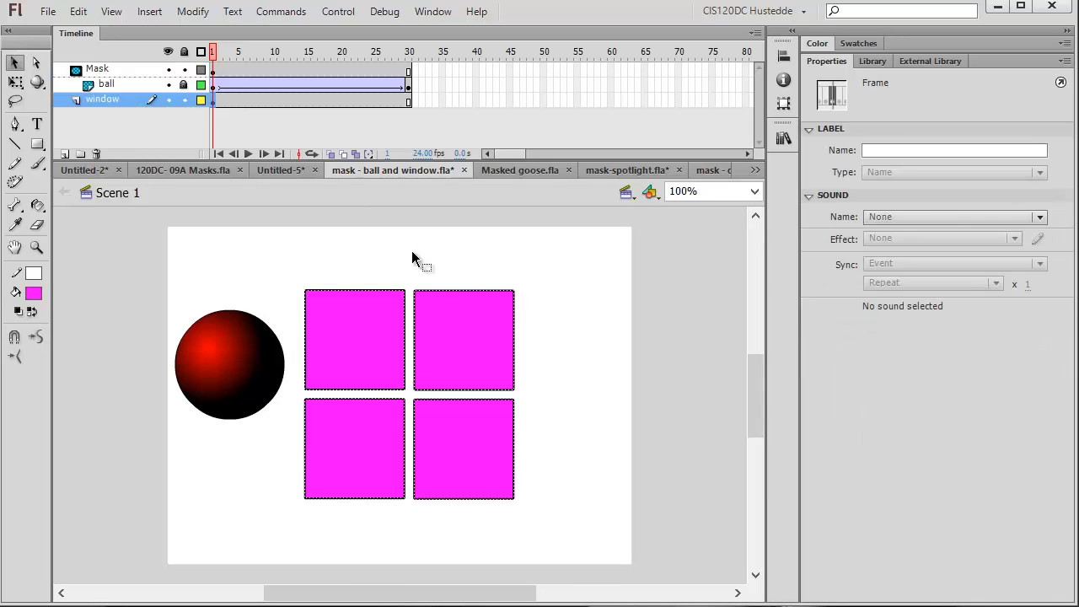
pyautogui.click(184, 70)
pyautogui.click(578, 493)
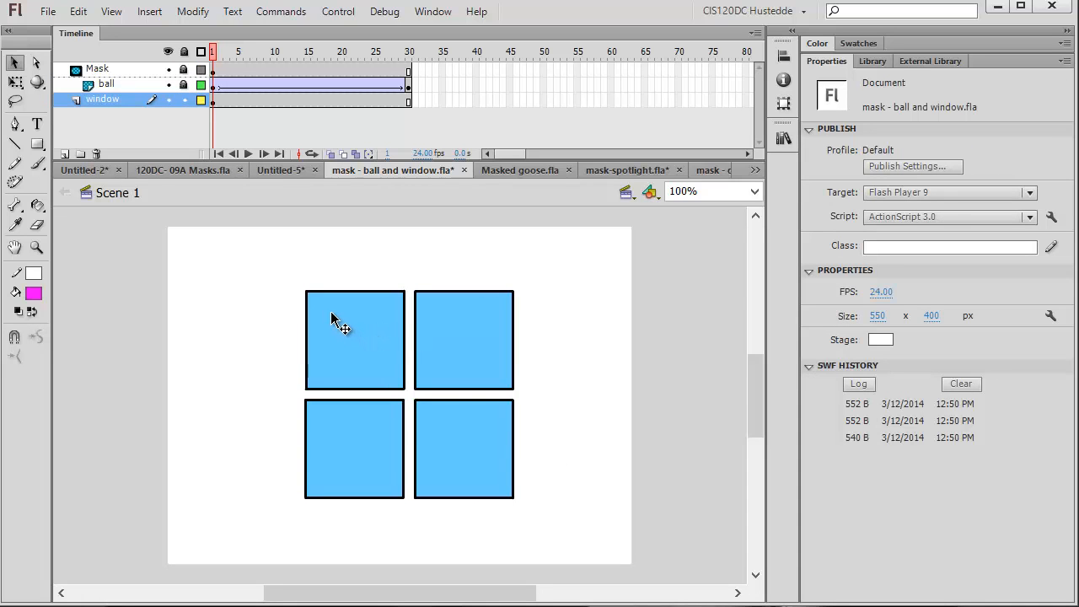
# Copy the window layer's first frame and paste it into the first frame of a new layer above the Mask layer
pyautogui.rightClick(211, 101)
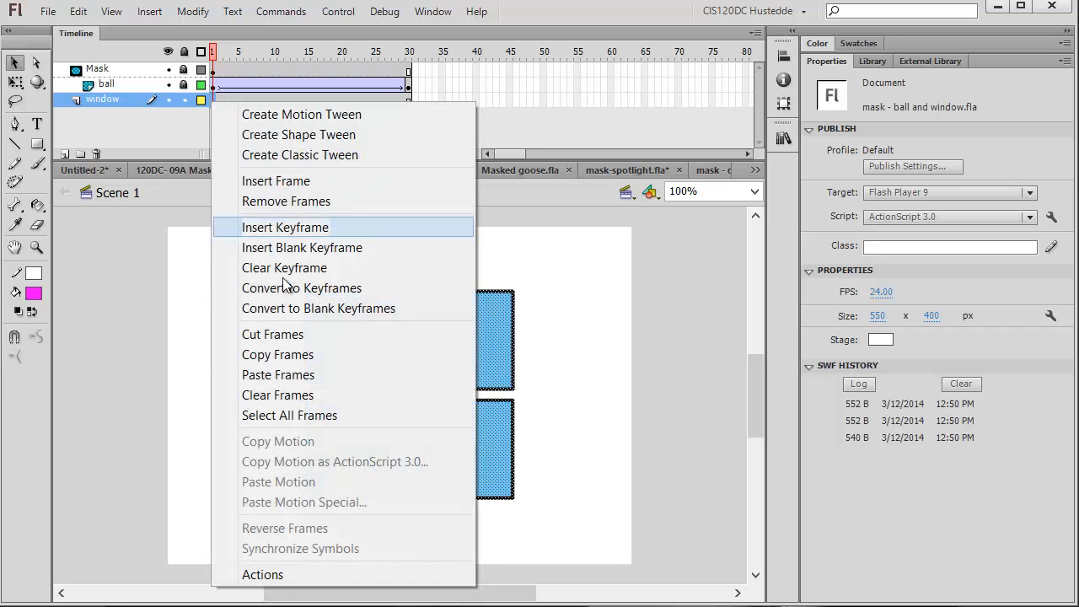
pyautogui.click(306, 354)
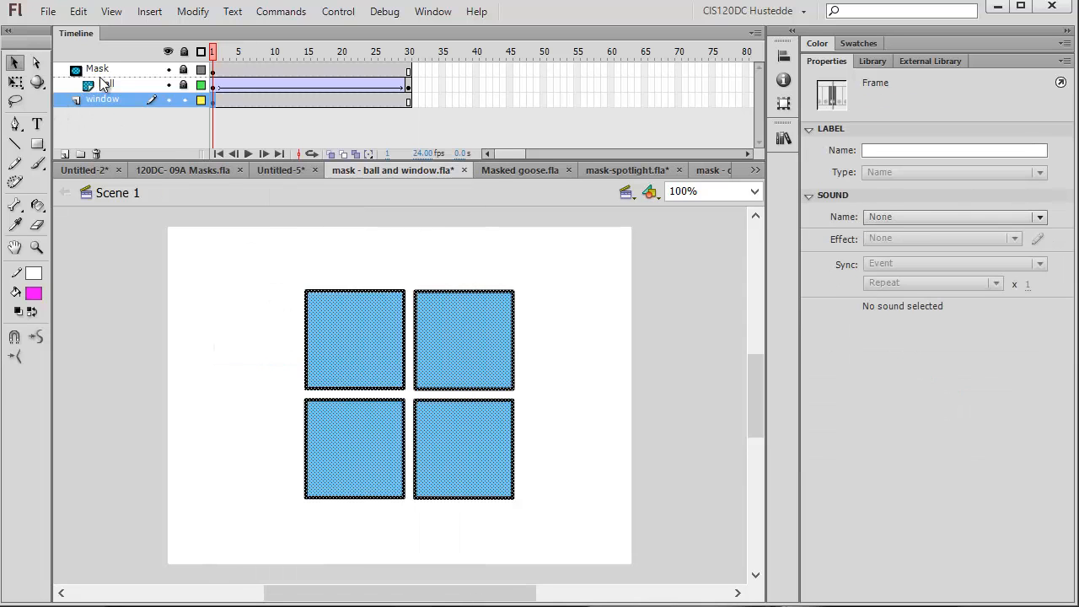
pyautogui.click(98, 72)
pyautogui.click(73, 118)
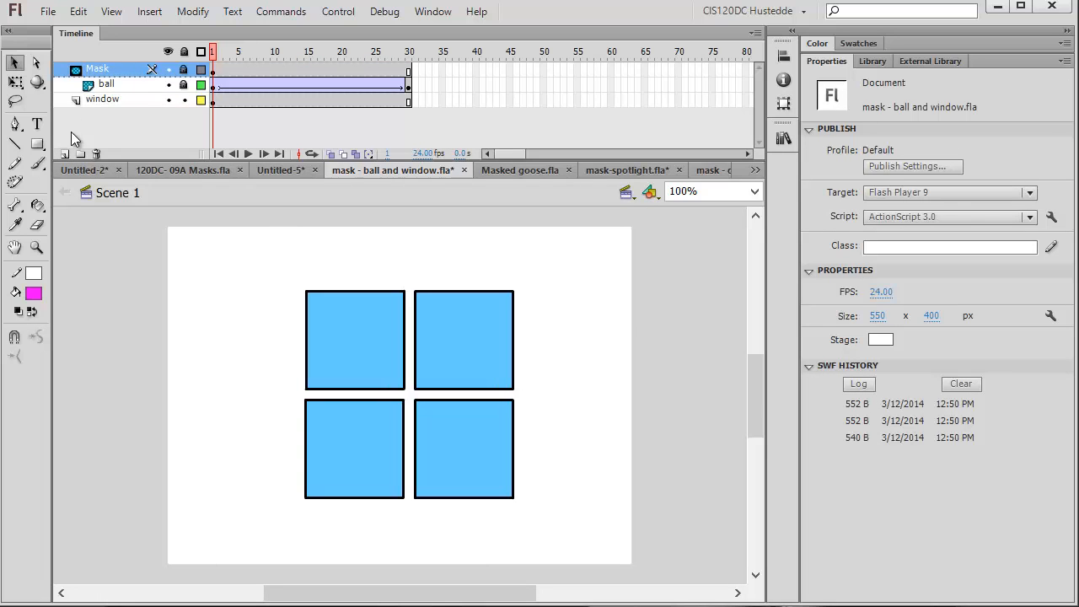
pyautogui.click(64, 154)
pyautogui.rightClick(213, 70)
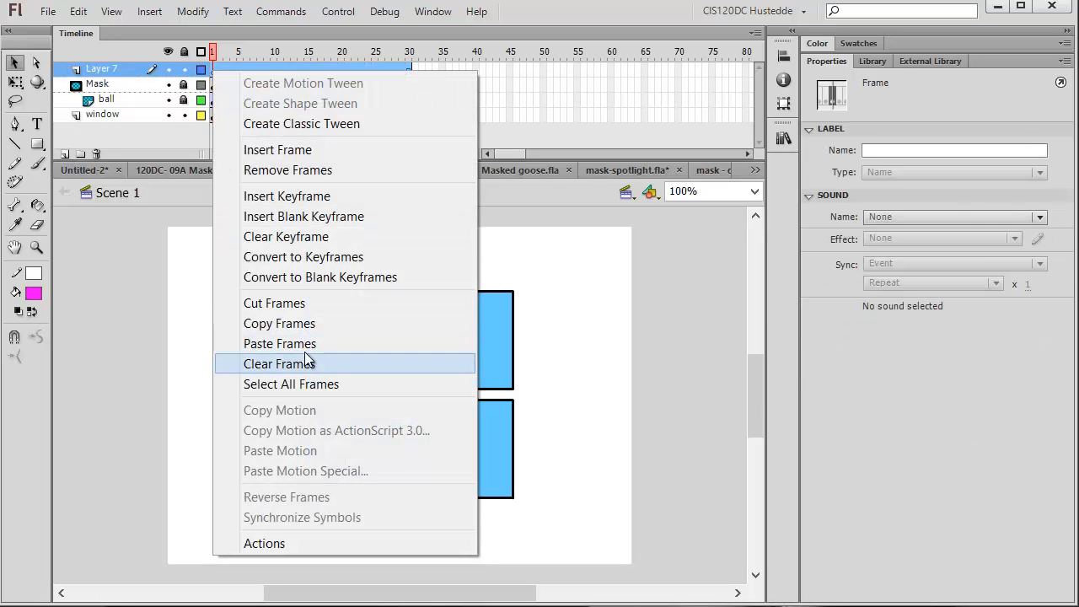
pyautogui.click(305, 337)
pyautogui.click(305, 125)
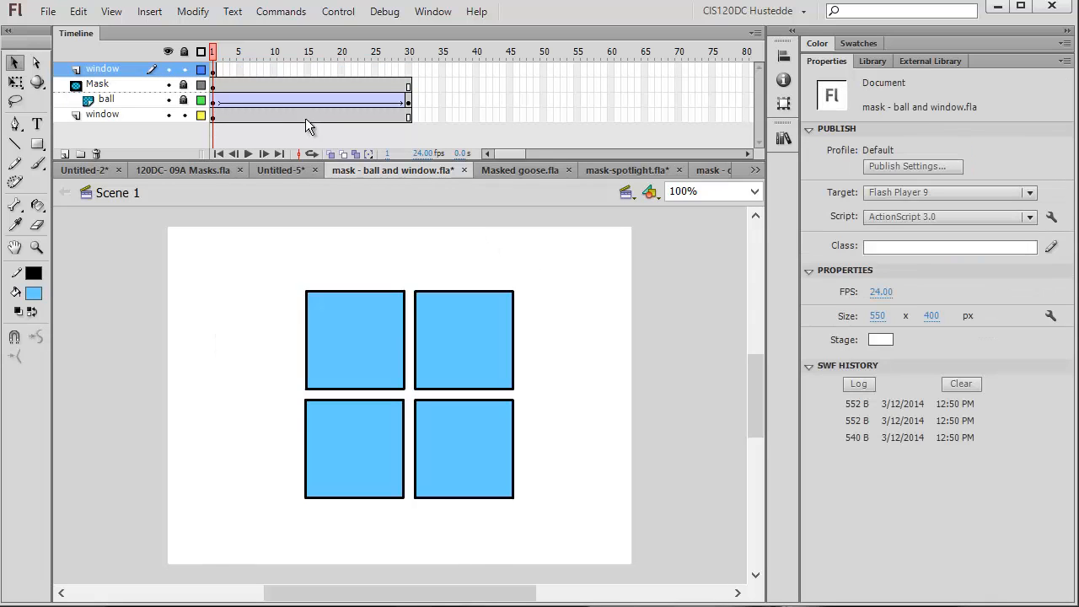
# Hide the original window layer and delete the blue fills of all four panes in the copied window layer, keeping the black outlines
pyautogui.click(363, 338)
pyautogui.click(408, 356)
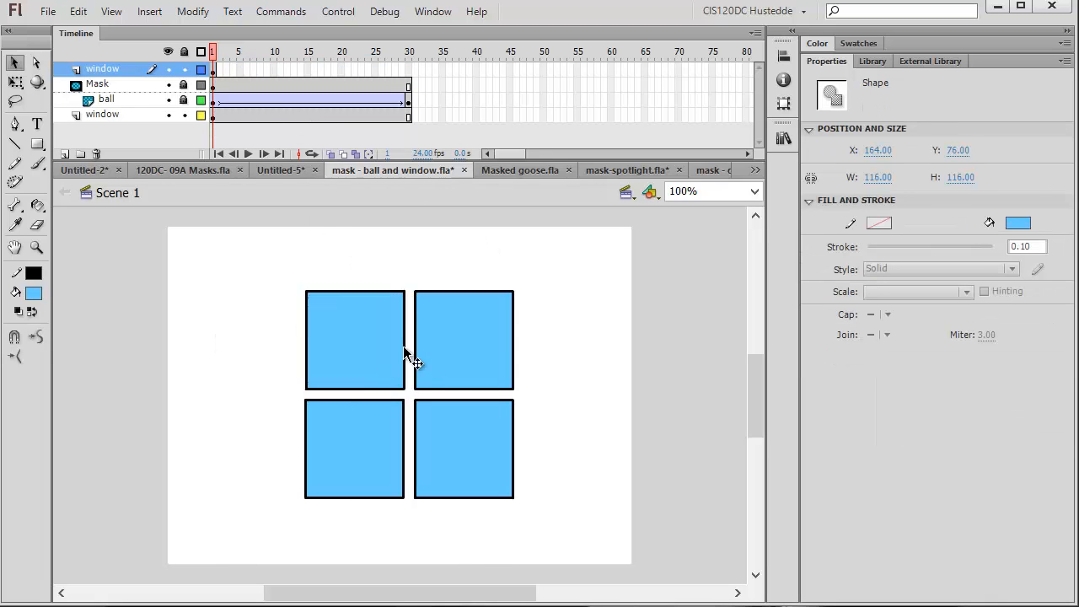
pyautogui.click(459, 357)
pyautogui.click(168, 115)
pyautogui.click(492, 366)
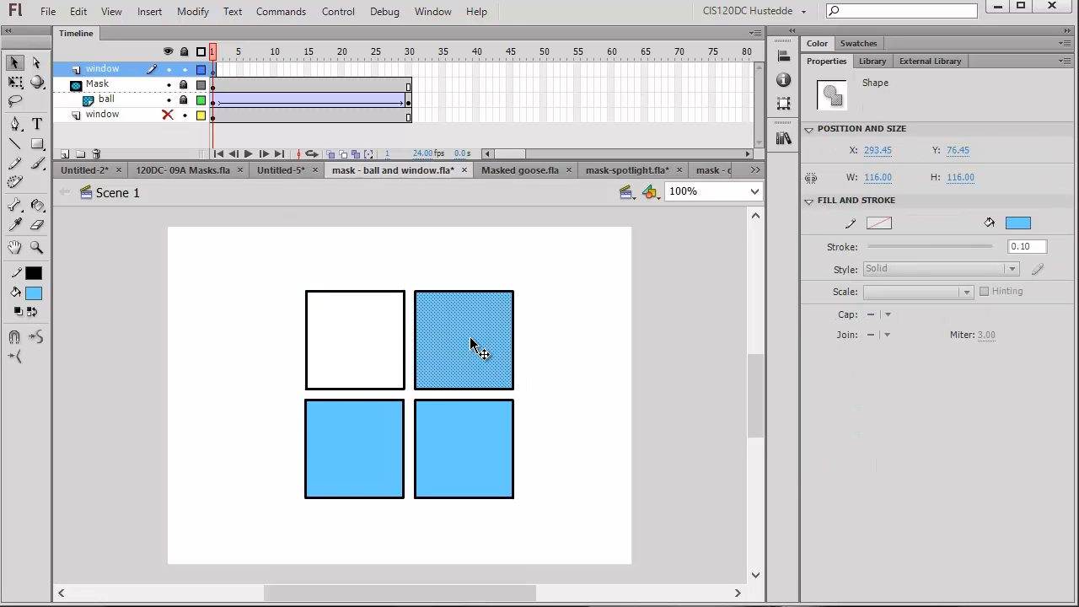
pyautogui.press('Delete')
pyautogui.click(456, 448)
pyautogui.press('Delete')
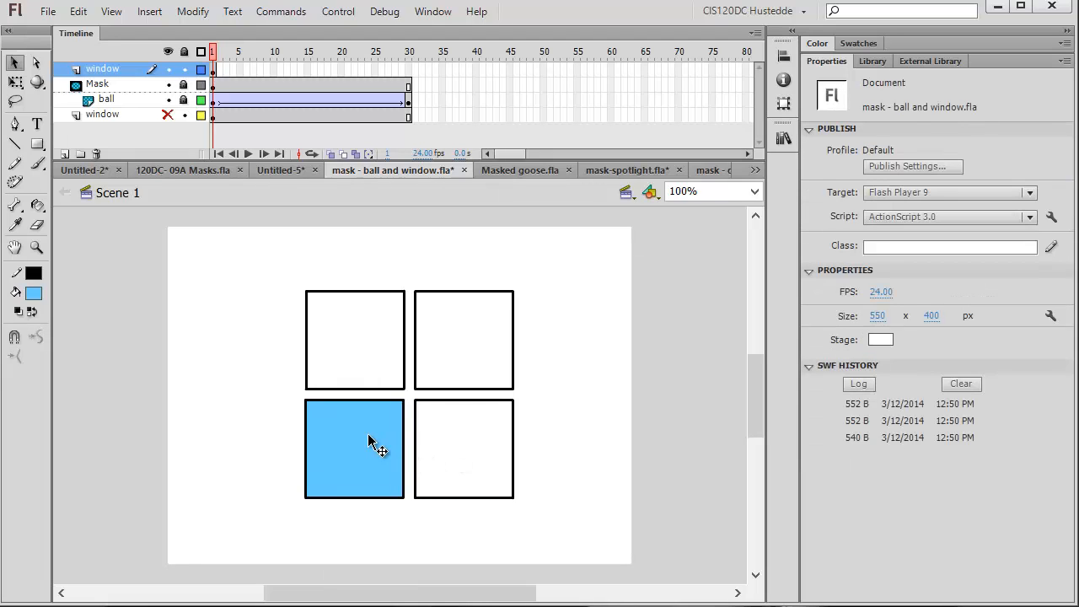
pyautogui.click(354, 444)
pyautogui.press('Delete')
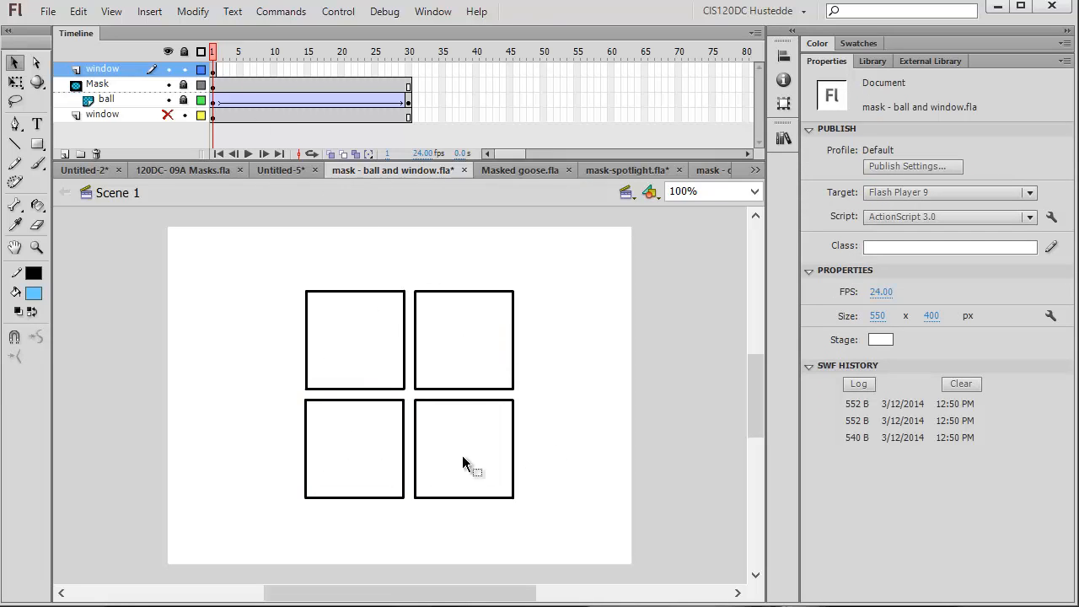
# Extend the copied window layer to frame 30 by inserting a frame, and rename the layer windowframe
pyautogui.click(407, 68)
pyautogui.rightClick(408, 69)
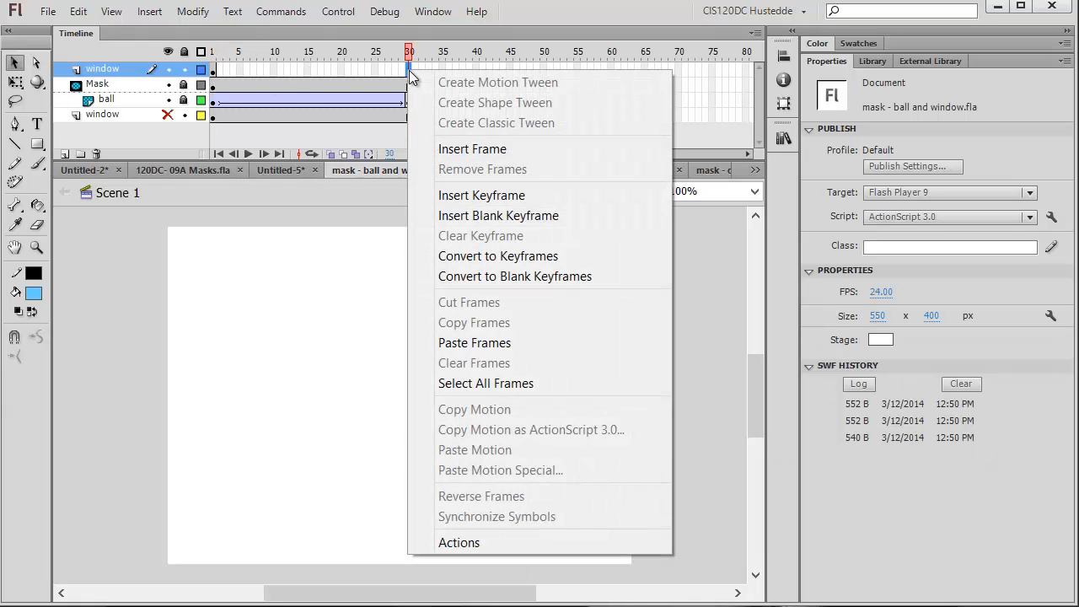
pyautogui.click(468, 157)
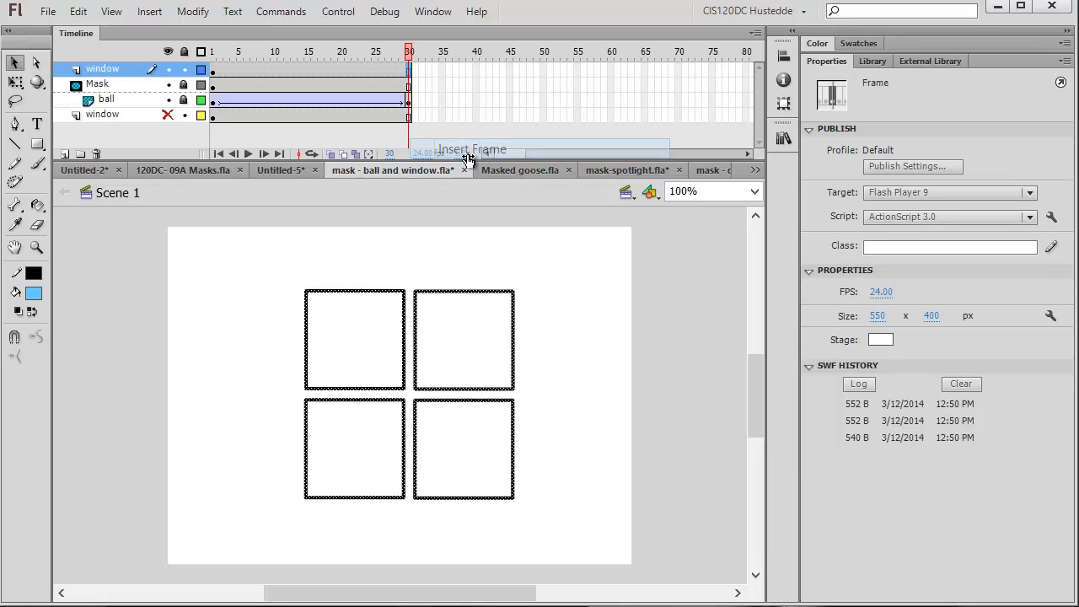
pyautogui.doubleClick(104, 70)
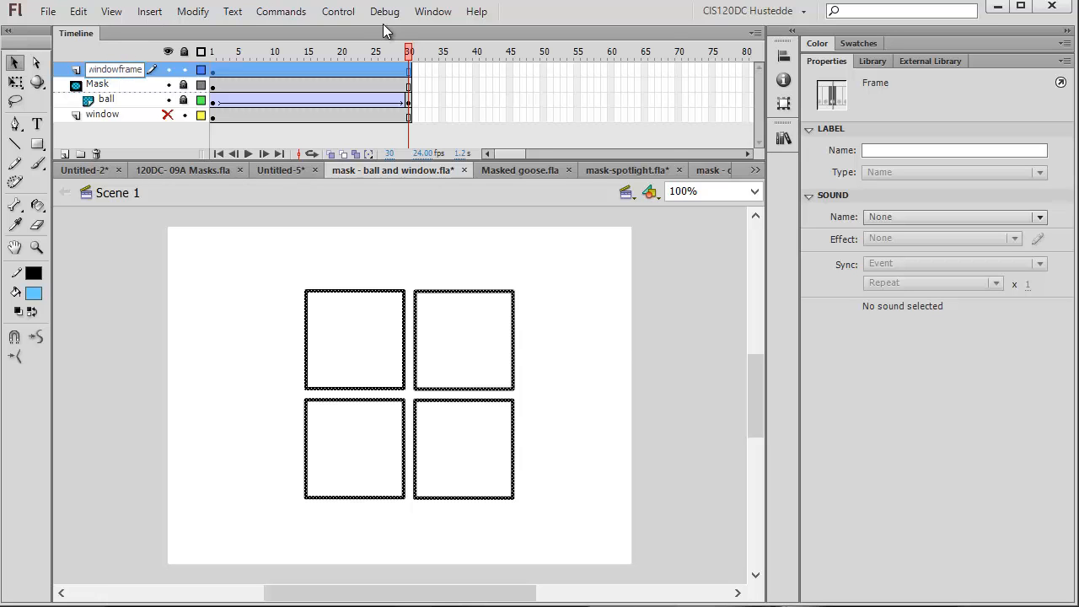
# Test the ball and window movie in Flash Professional to check the pane outlines over the ball, and close the preview
pyautogui.click(338, 12)
pyautogui.moveTo(477, 146)
pyautogui.click(788, 147)
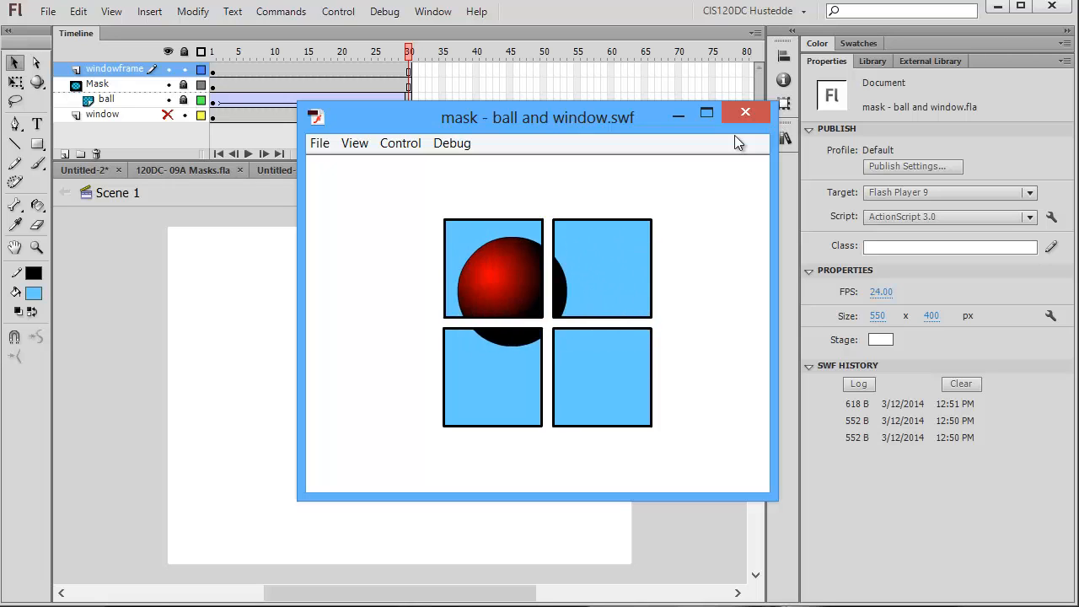
pyautogui.click(748, 111)
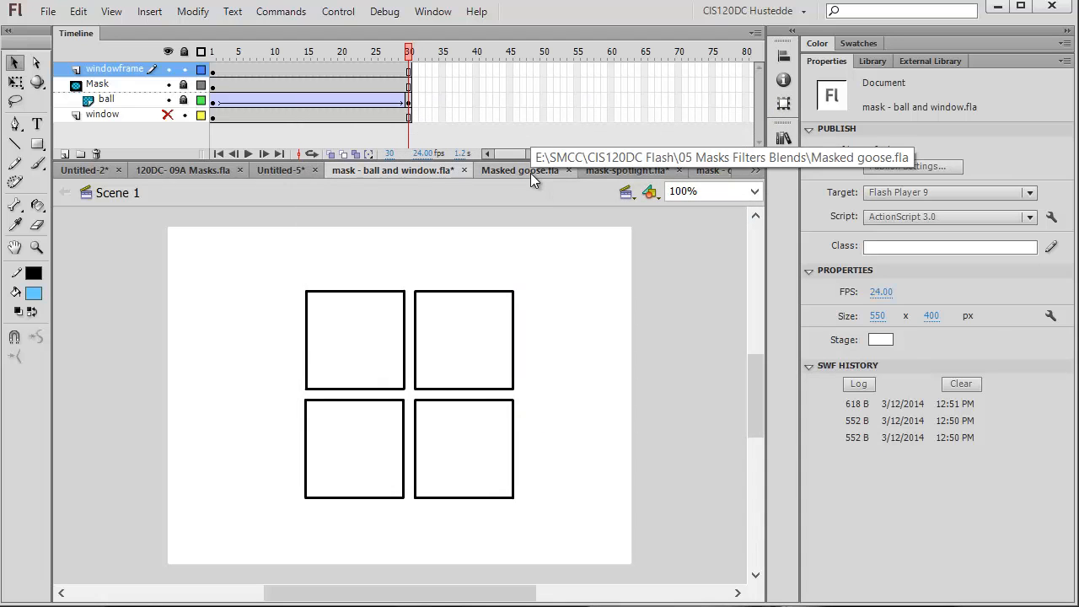
# Switch to the Masked goose.fla document and show its hidden goose layer
pyautogui.click(531, 173)
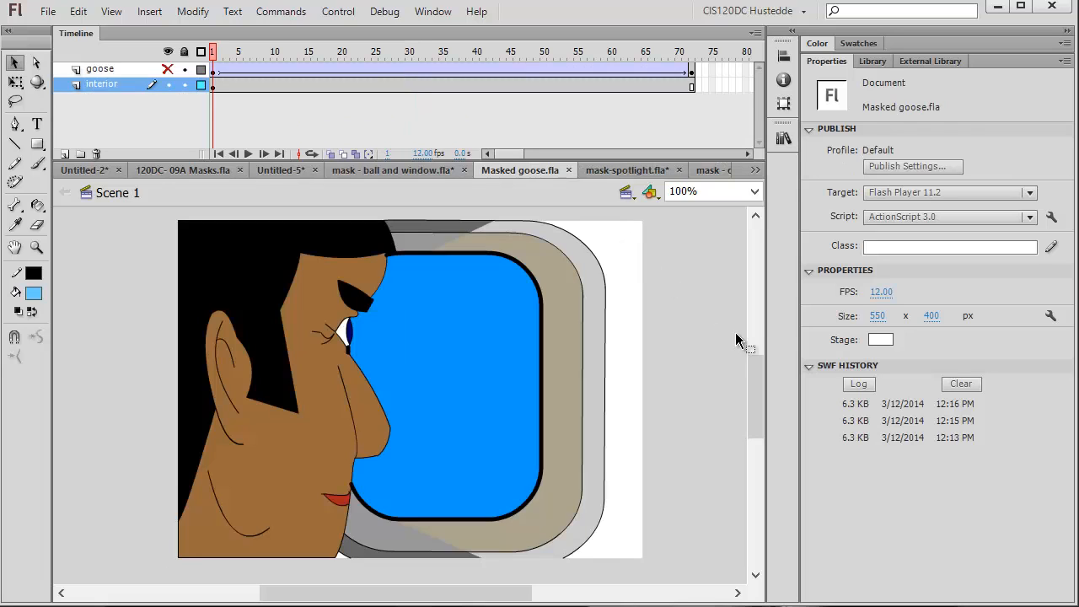
pyautogui.click(168, 69)
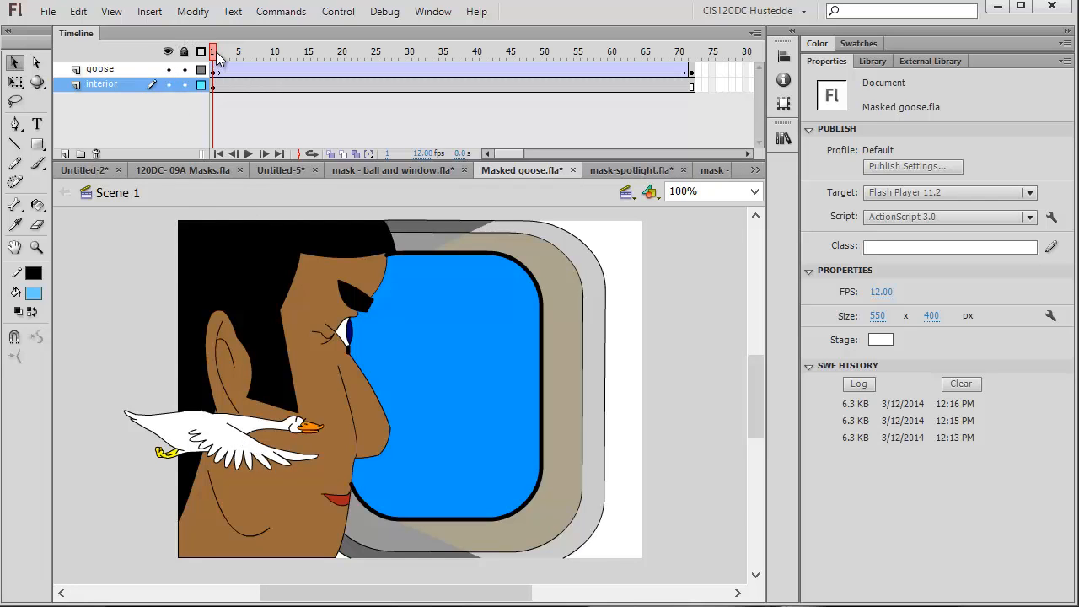
pyautogui.moveTo(225, 59); pyautogui.dragTo(207, 87)
# Test the goose movie in Flash Professional to view the unmasked goose animation, and close the preview
pyautogui.click(341, 17)
pyautogui.moveTo(390, 152)
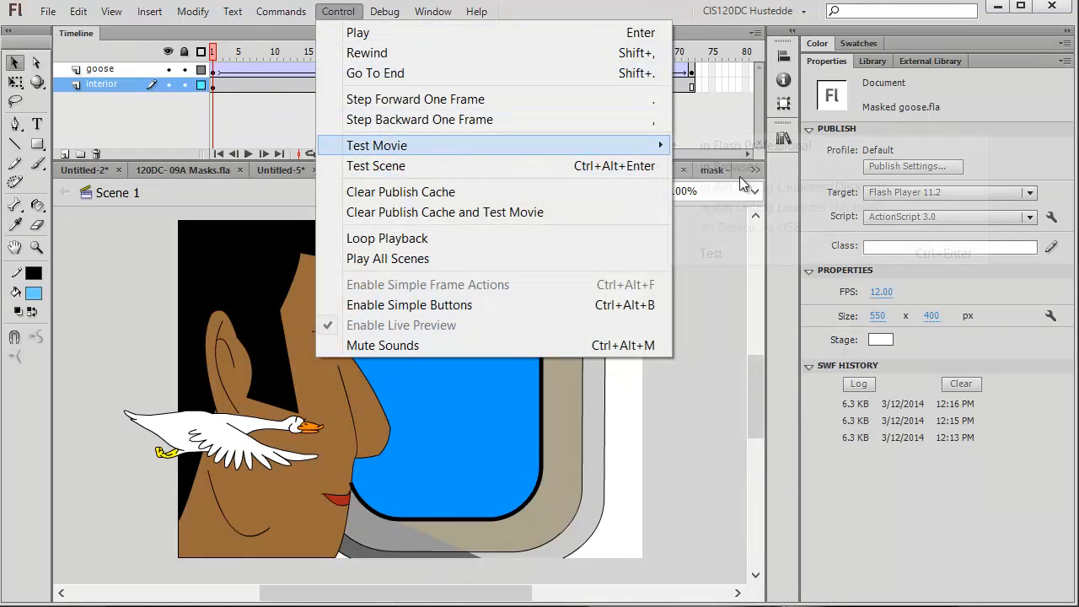
pyautogui.click(767, 147)
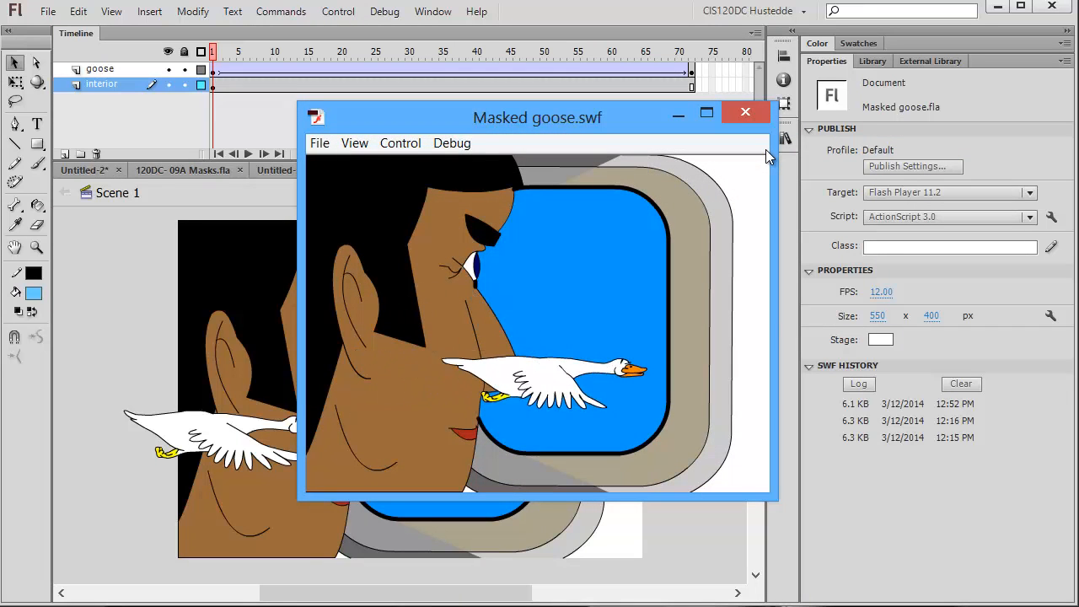
pyautogui.click(745, 112)
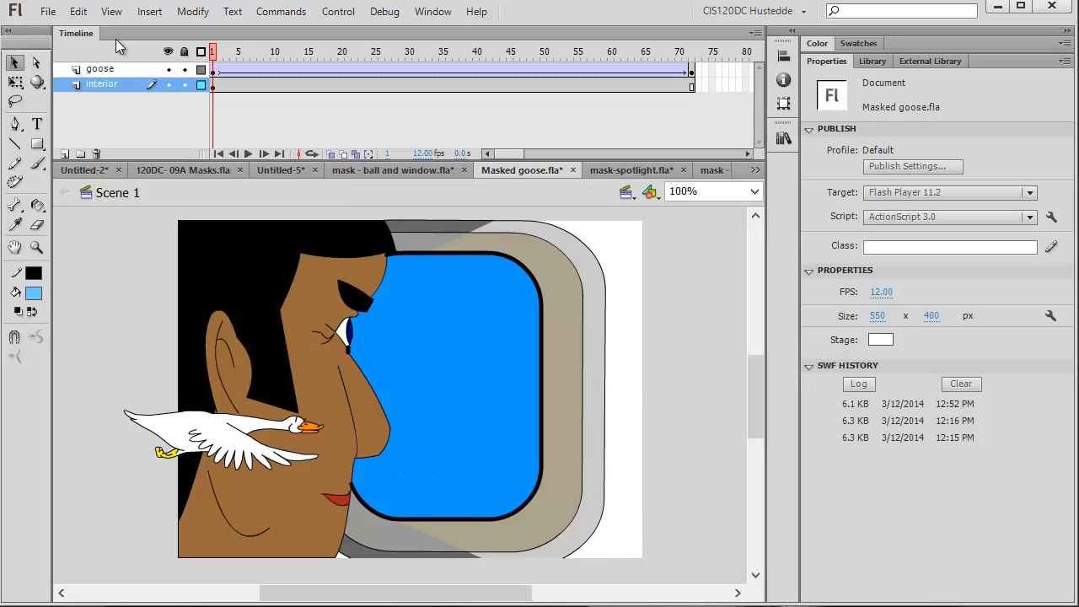
# Copy the blue window fill from the interior layer and add a new layer named mask above the goose layer
pyautogui.click(432, 328)
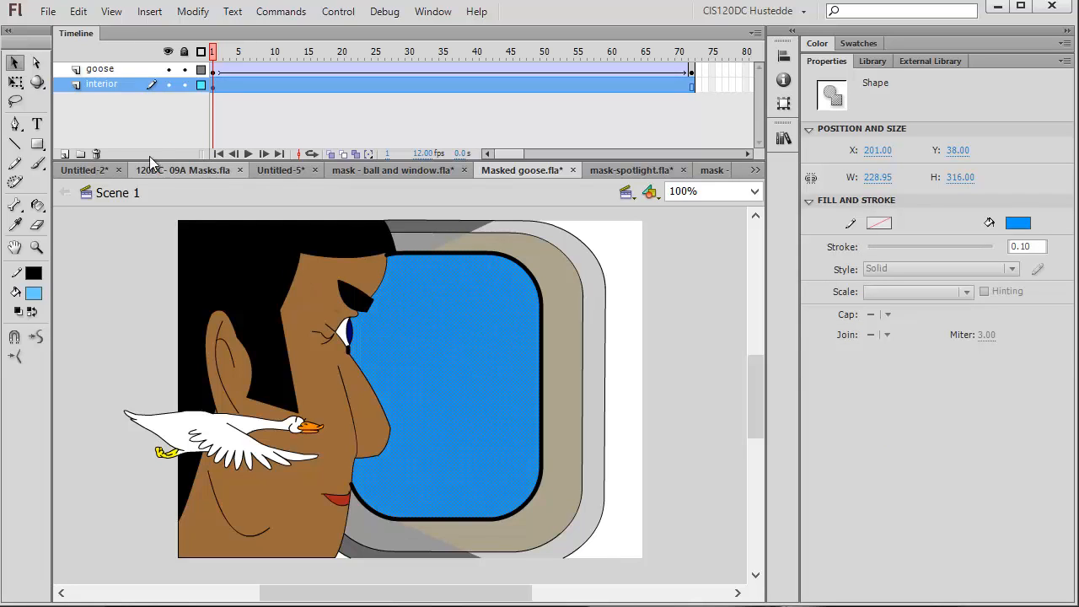
pyautogui.click(65, 154)
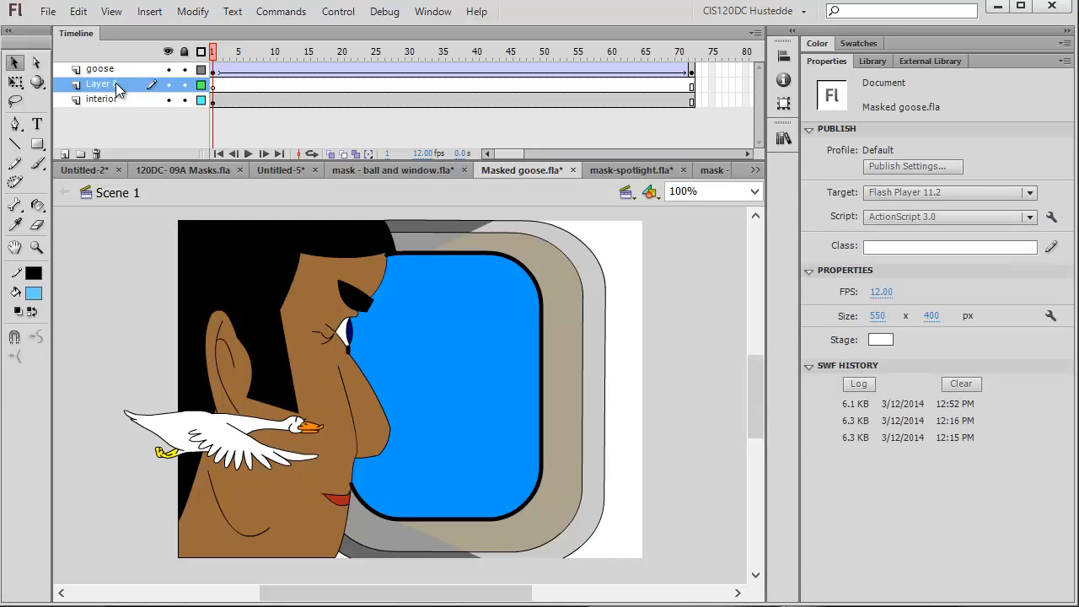
pyautogui.moveTo(114, 85); pyautogui.dragTo(116, 65)
pyautogui.doubleClick(116, 69)
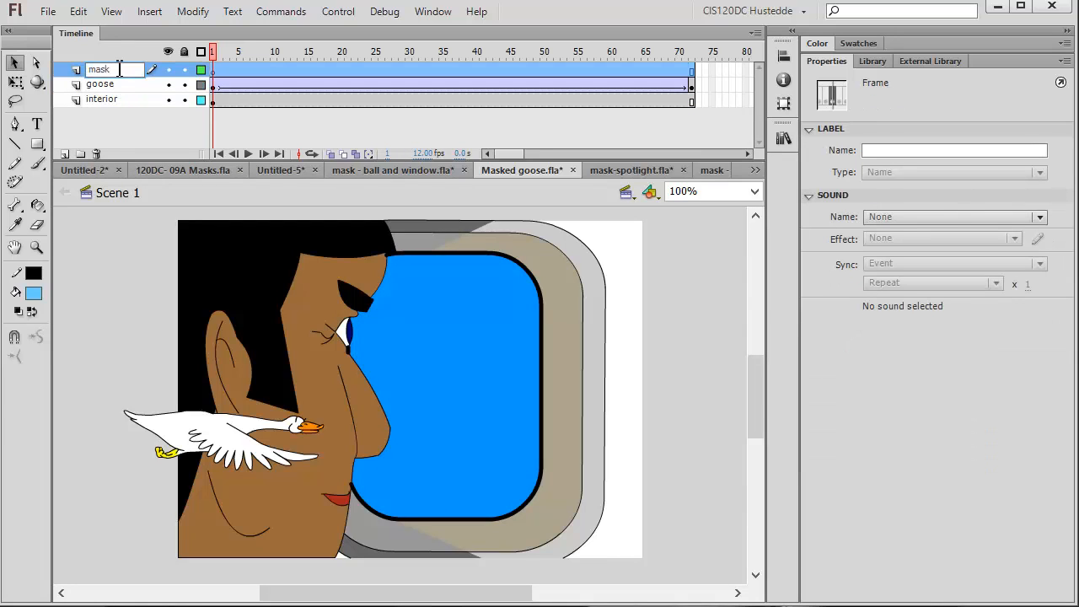
# Paste the copied window fill in place on the mask layer's first frame and convert that layer to a mask
pyautogui.rightClick(215, 75)
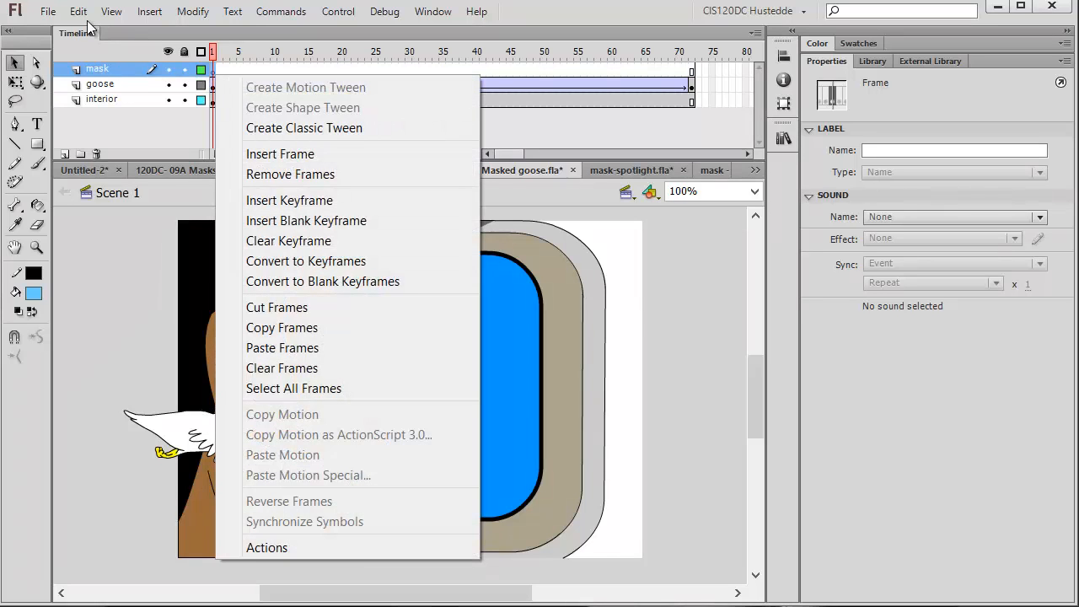
pyautogui.click(214, 70)
pyautogui.click(77, 11)
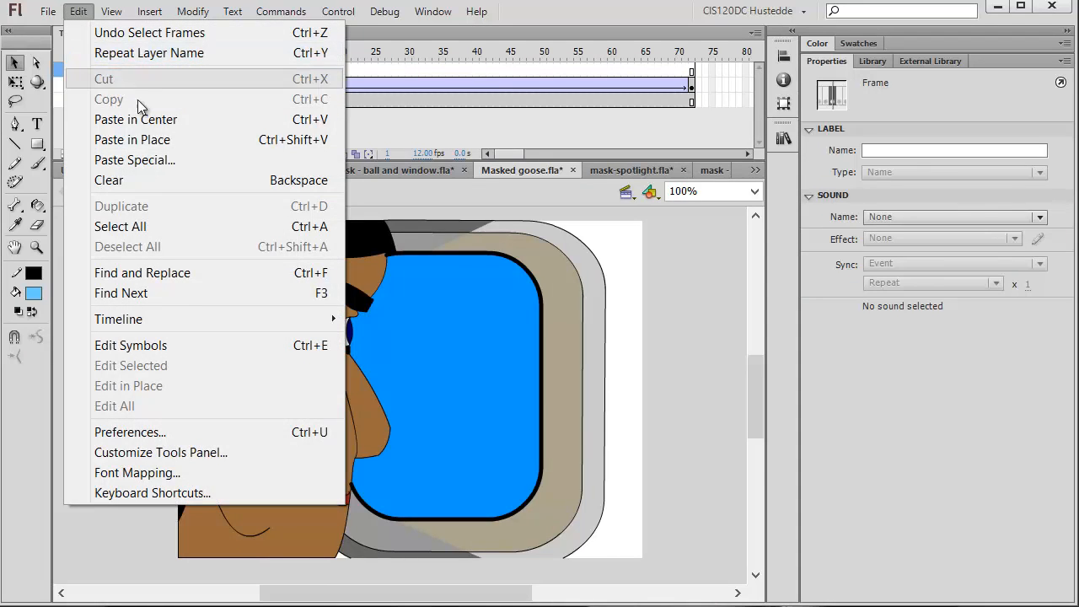
pyautogui.click(157, 140)
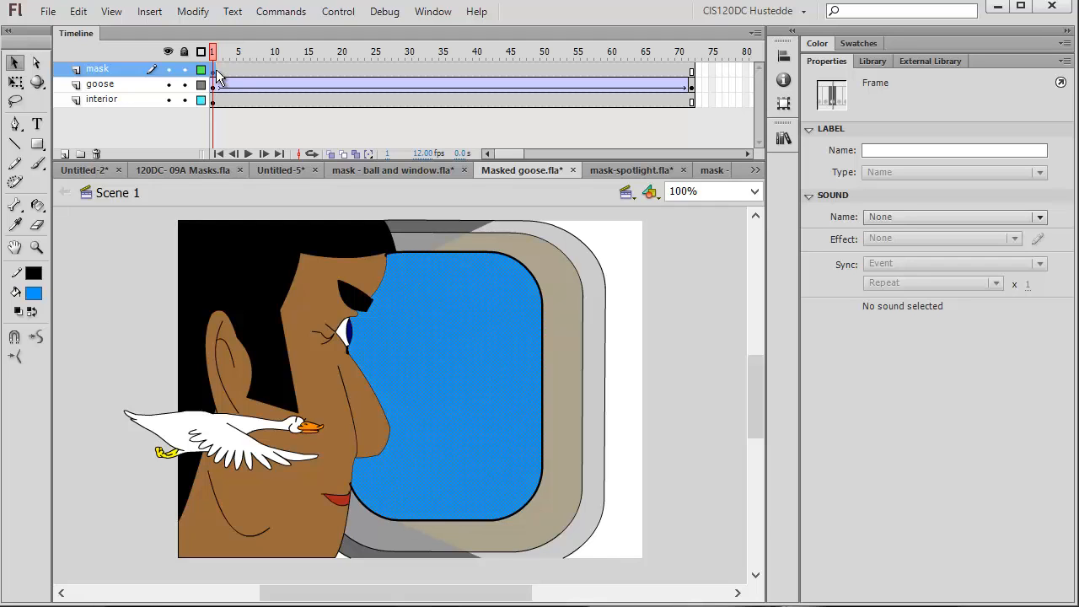
pyautogui.rightClick(123, 70)
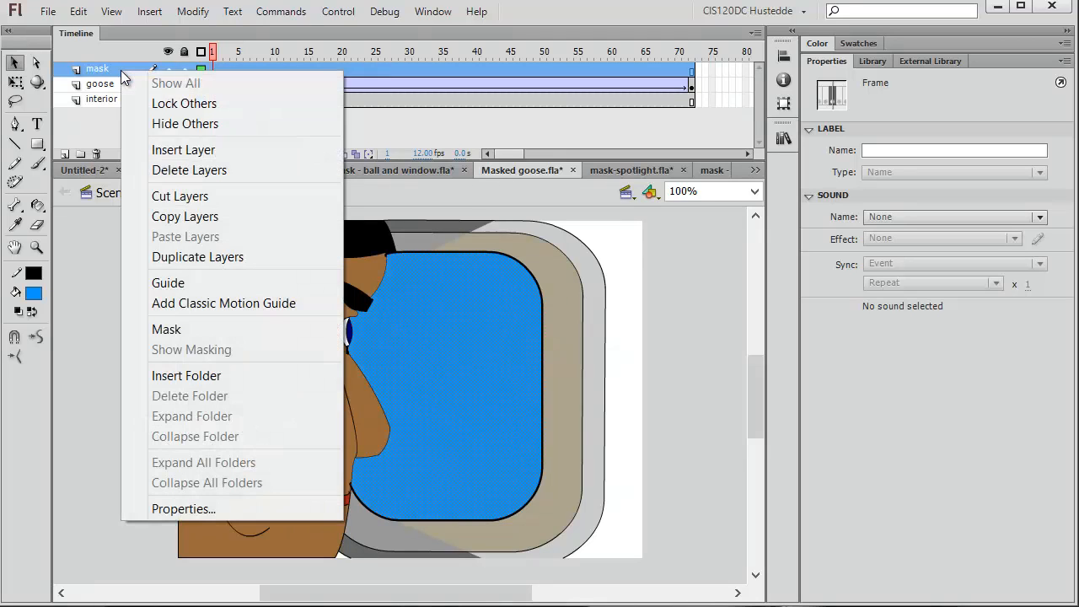
pyautogui.click(218, 329)
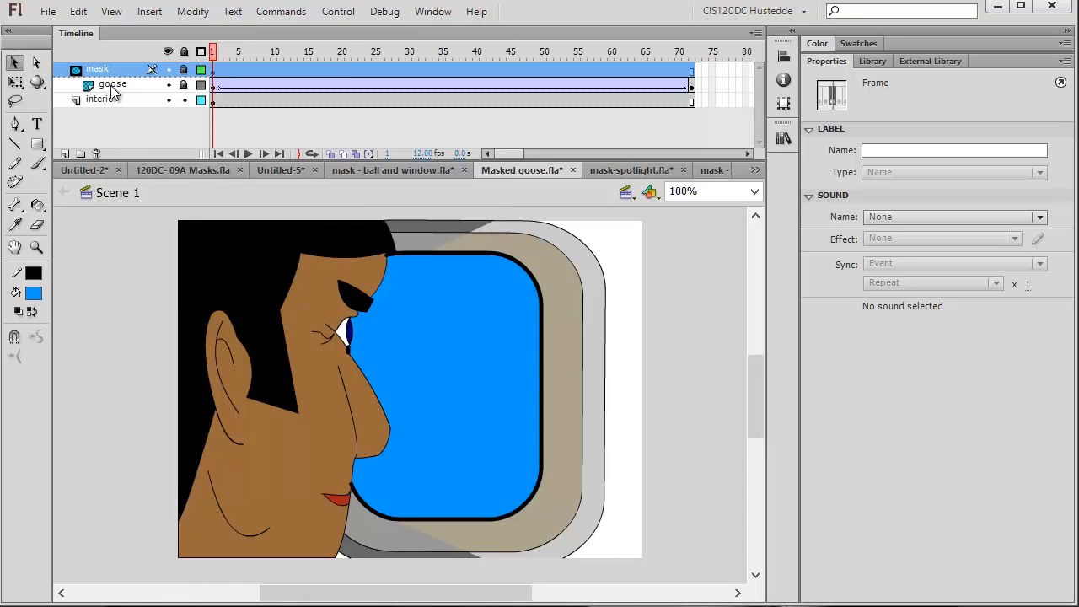
# Test the masked goose movie in Flash Professional to check how the goose passes the window, and close the preview
pyautogui.click(344, 12)
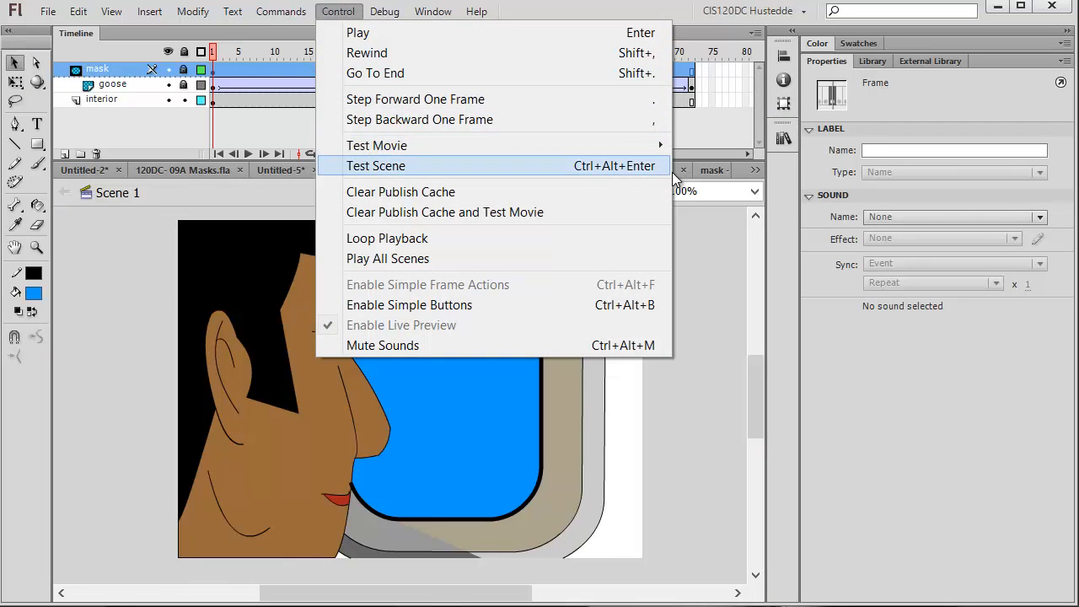
pyautogui.moveTo(657, 146)
pyautogui.click(719, 147)
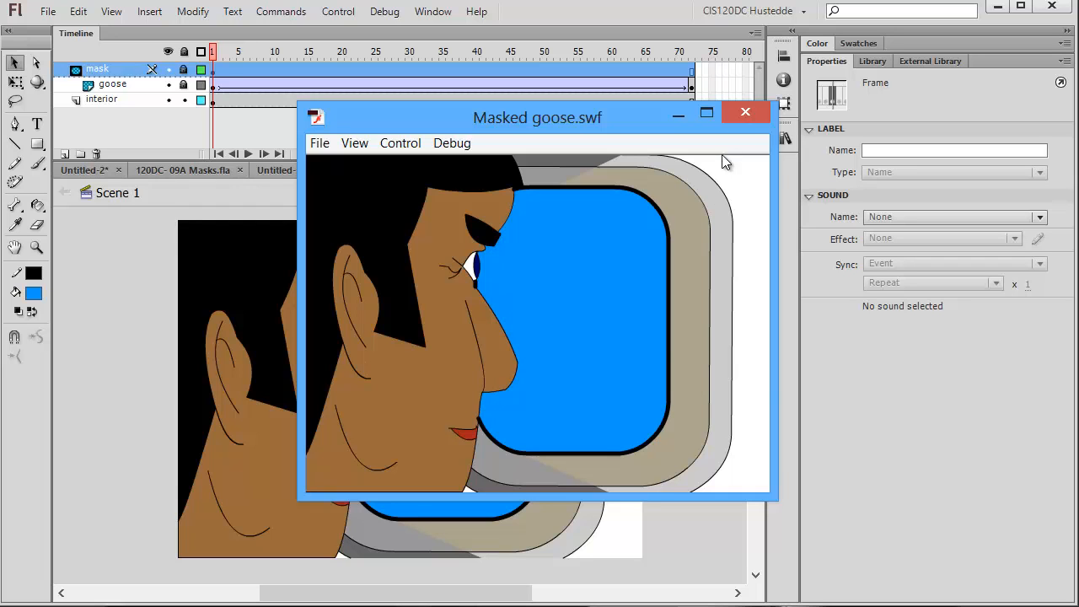
pyautogui.click(752, 114)
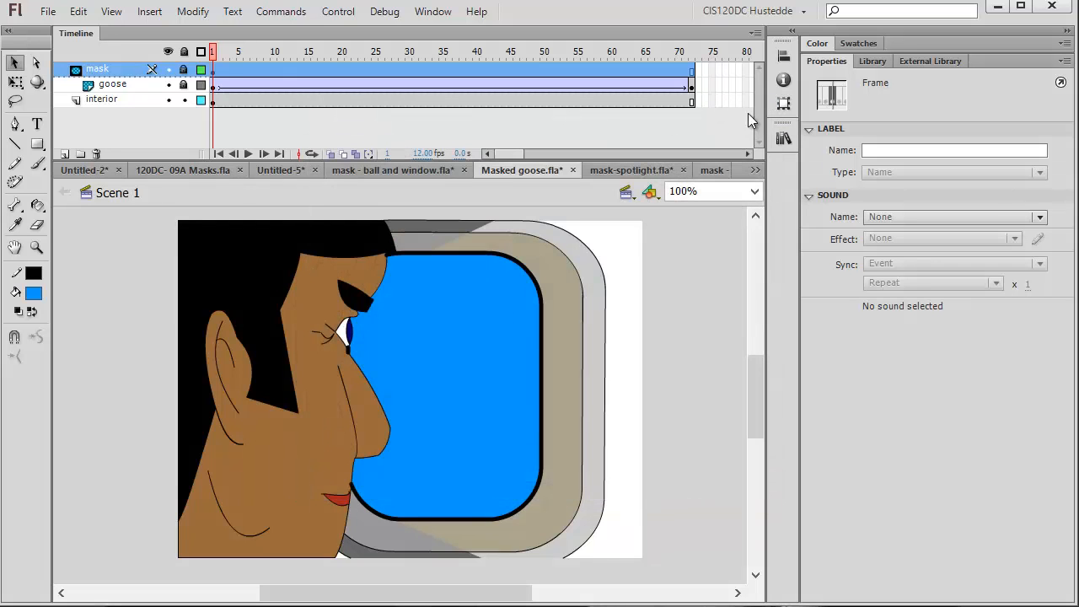
# Copy the black window outline from the interior layer and paste it in place on a new layer above the mask layer
pyautogui.click(215, 102)
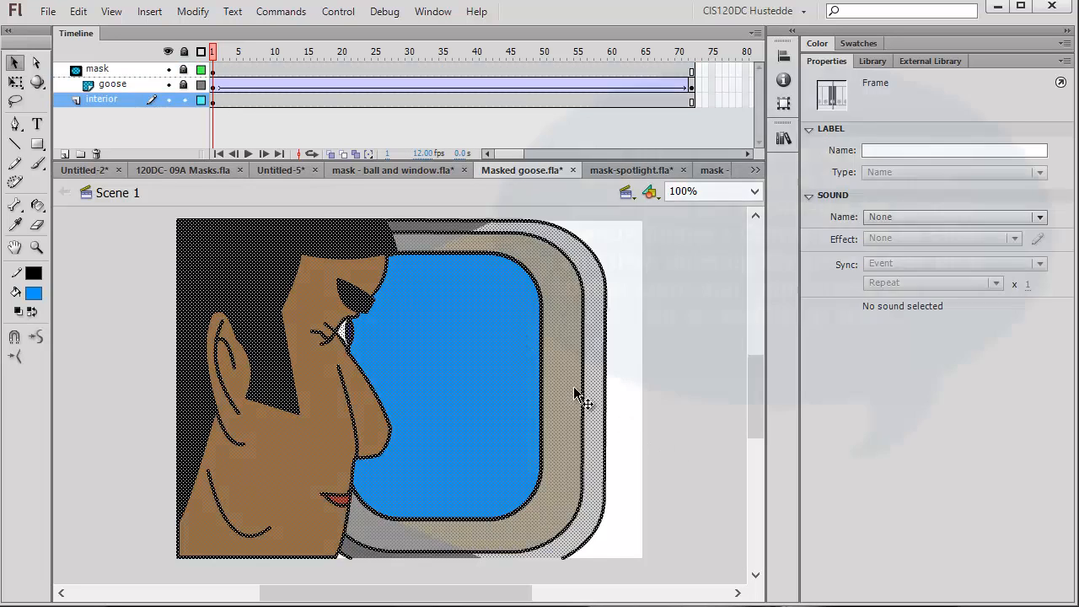
pyautogui.click(541, 368)
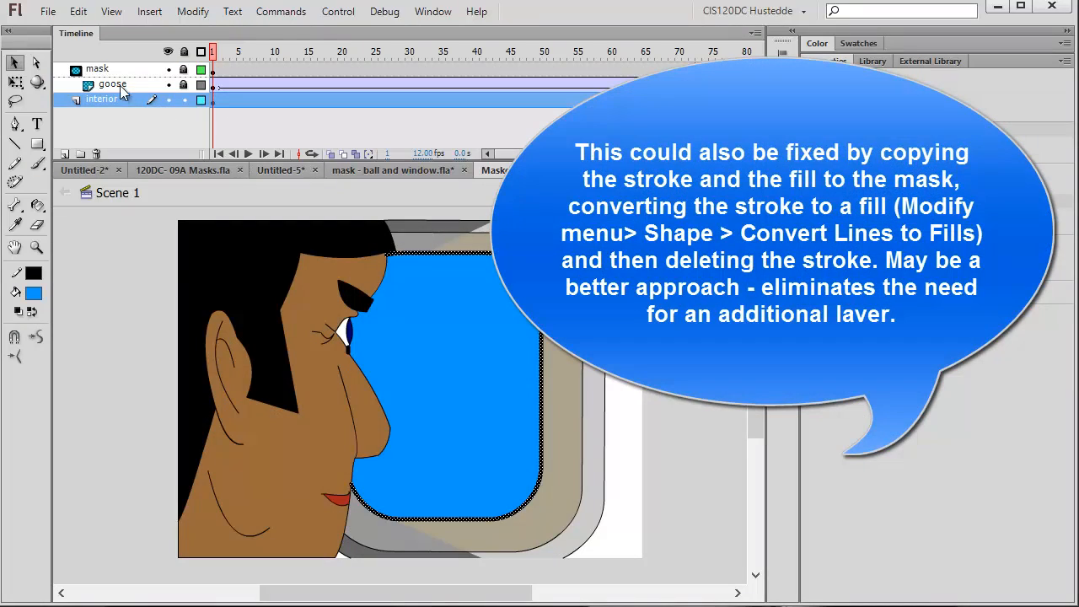
pyautogui.click(95, 71)
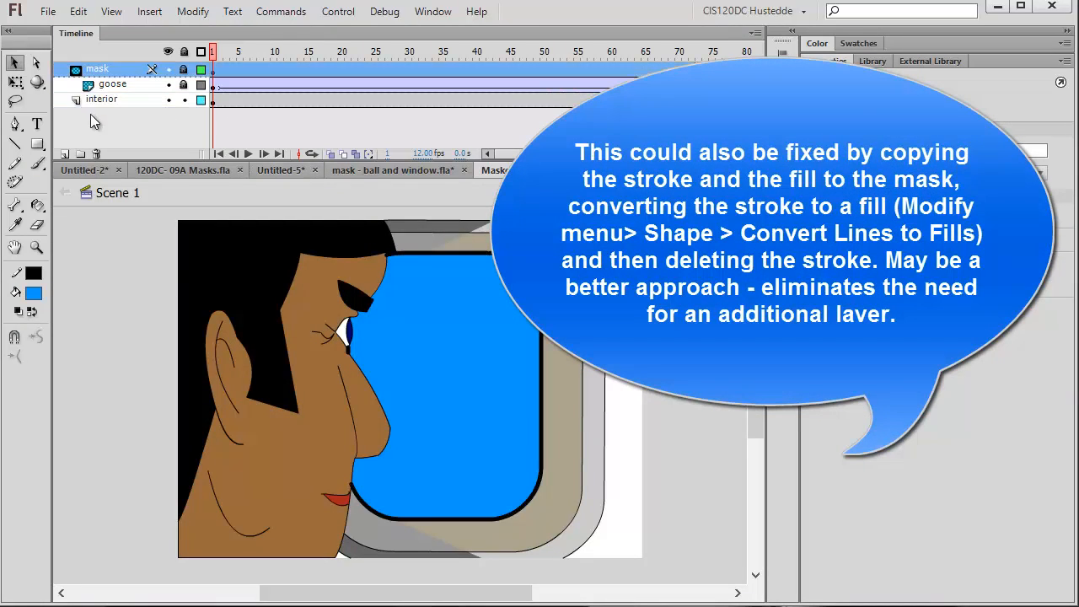
pyautogui.click(64, 155)
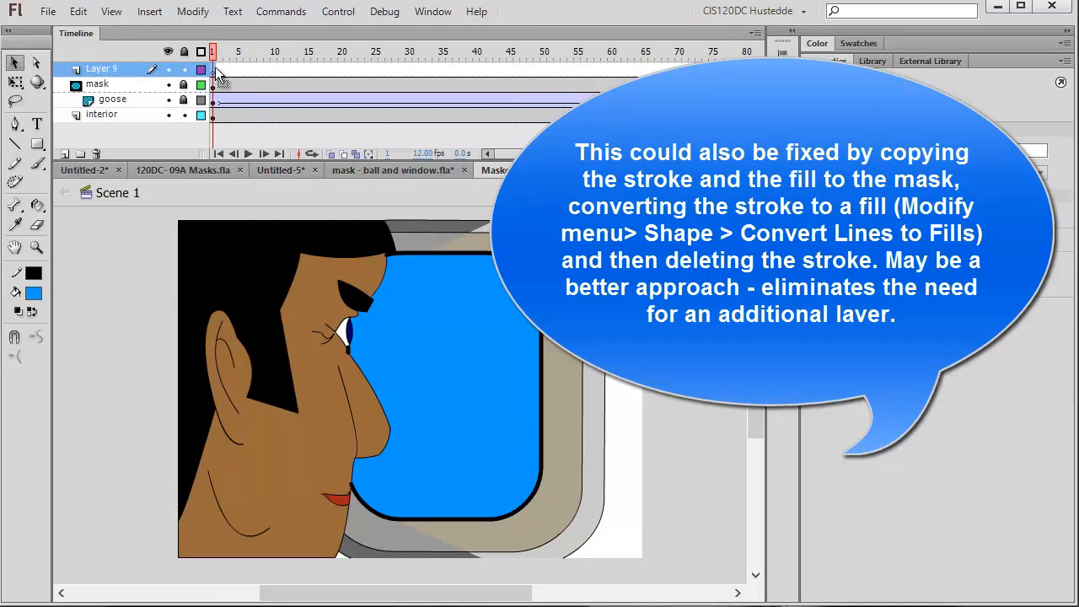
pyautogui.click(78, 12)
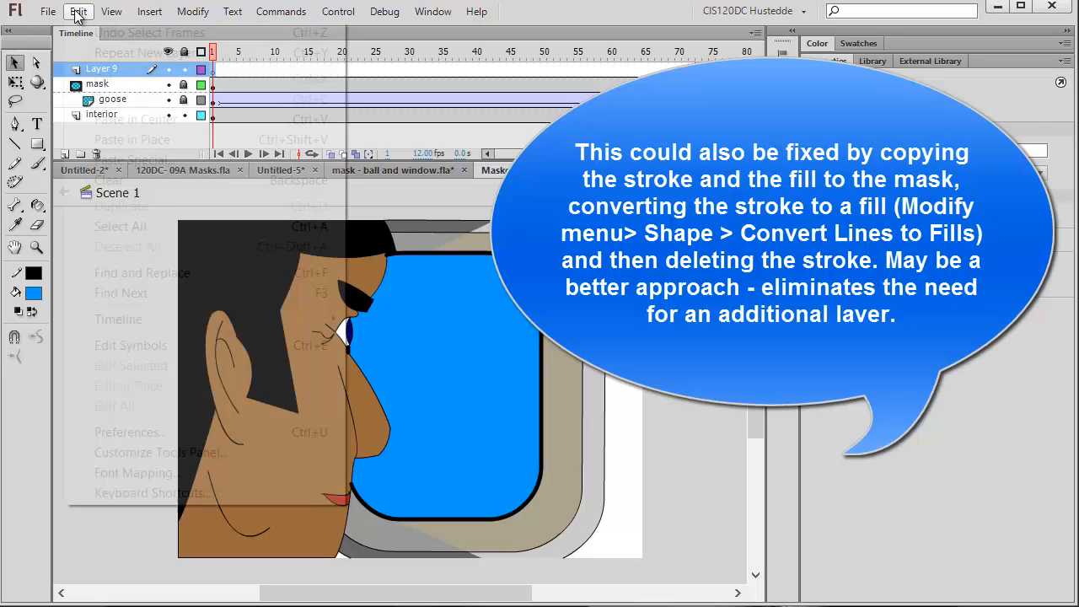
pyautogui.click(133, 138)
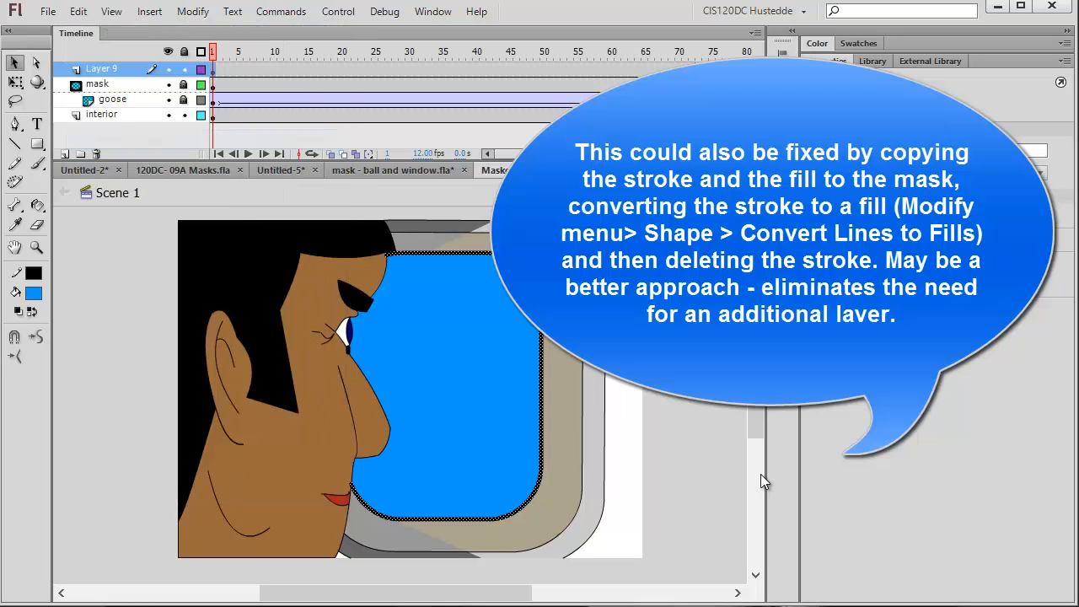
pyautogui.click(672, 428)
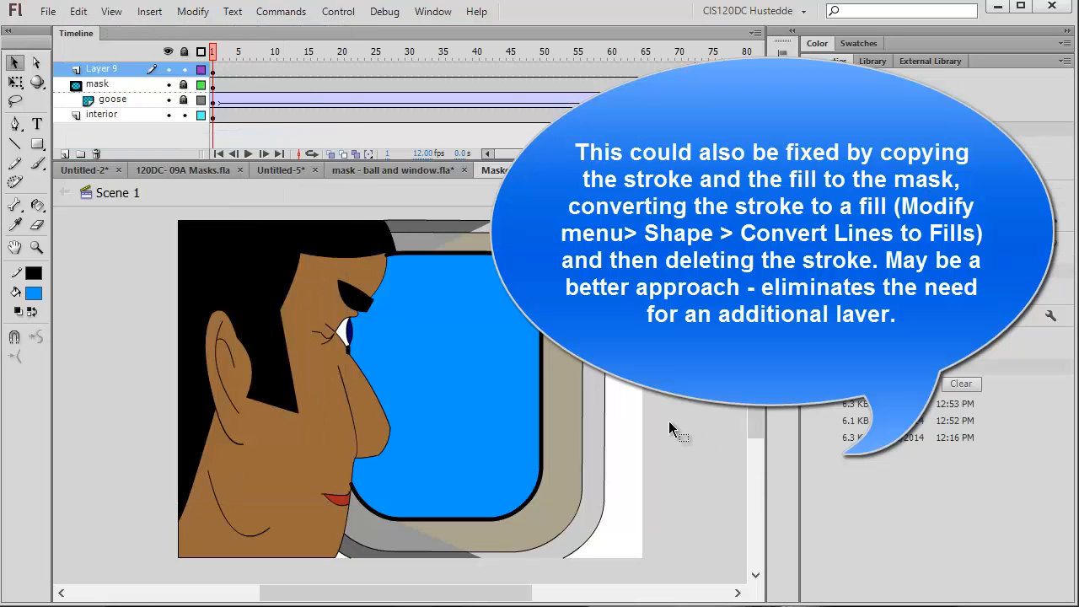
# Test the goose movie in Flash Professional to check the window outline over the masked goose, and close the preview
pyautogui.click(352, 15)
pyautogui.moveTo(401, 150)
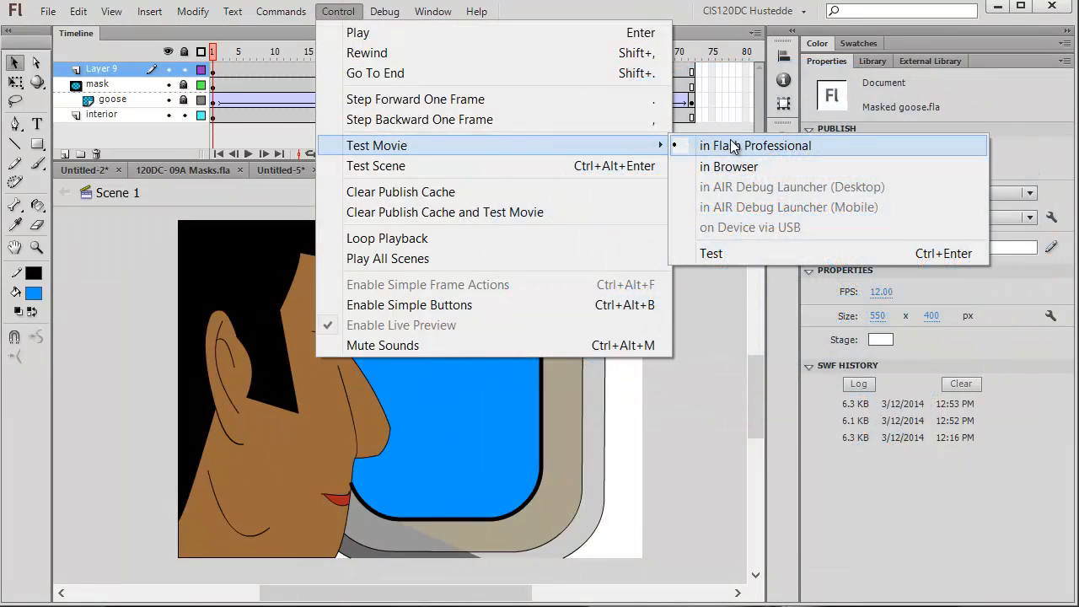
pyautogui.click(730, 145)
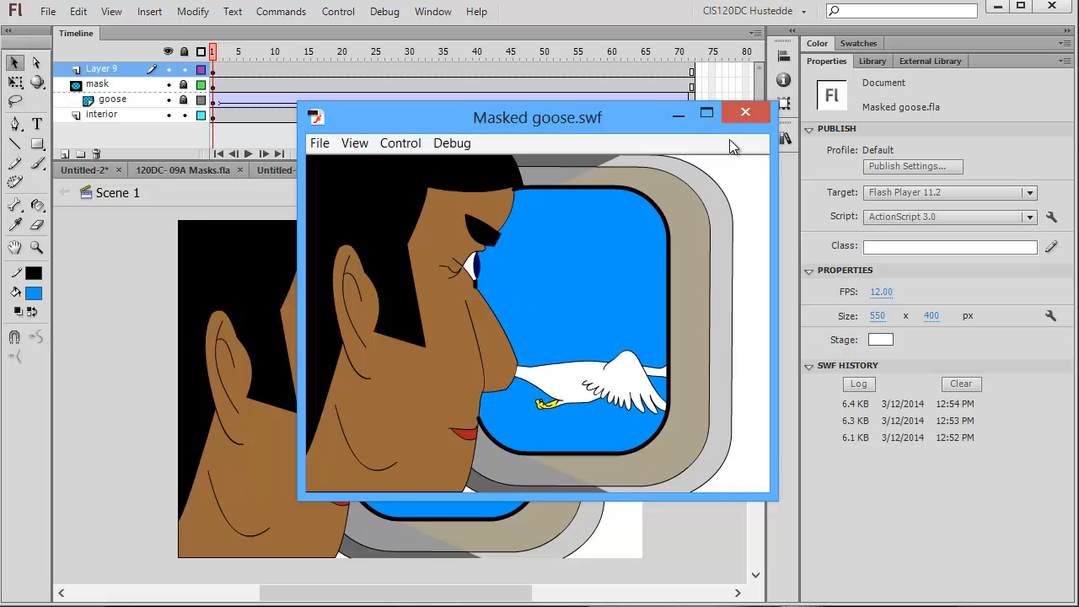
pyautogui.click(742, 113)
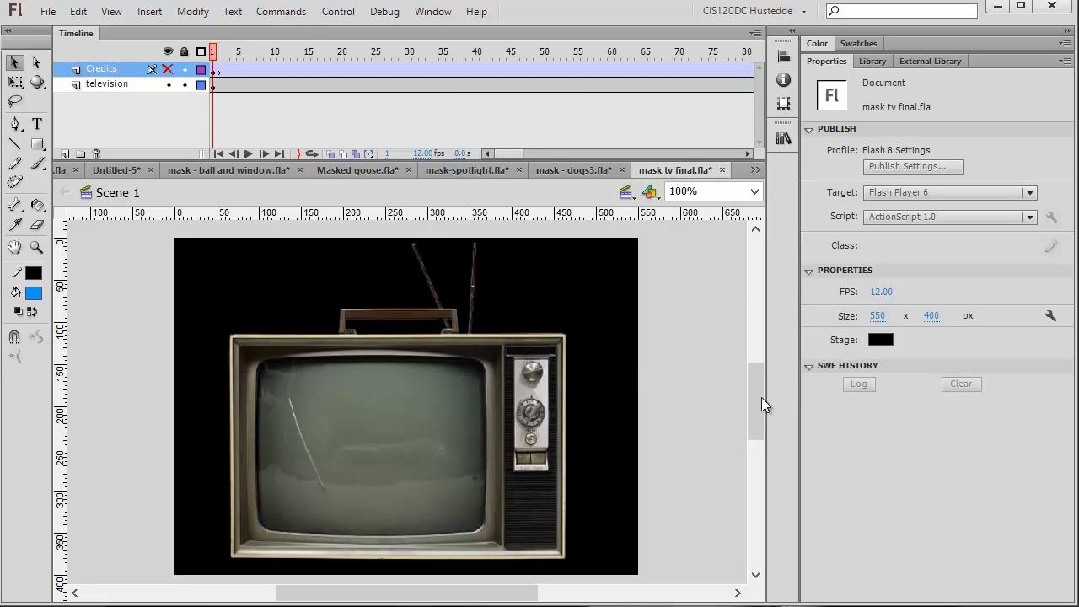
# Make the hidden Credits layer visible in mask tv final.fla and review the full credits text below the television
pyautogui.scroll(-1, 761, 404)
pyautogui.scroll(2, 761, 407)
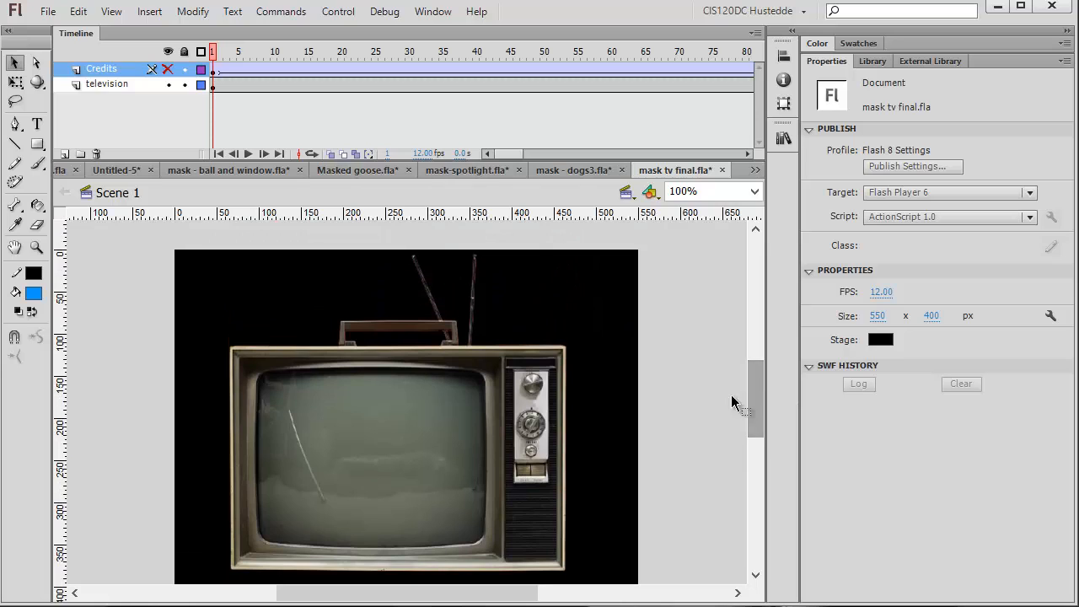
pyautogui.click(405, 392)
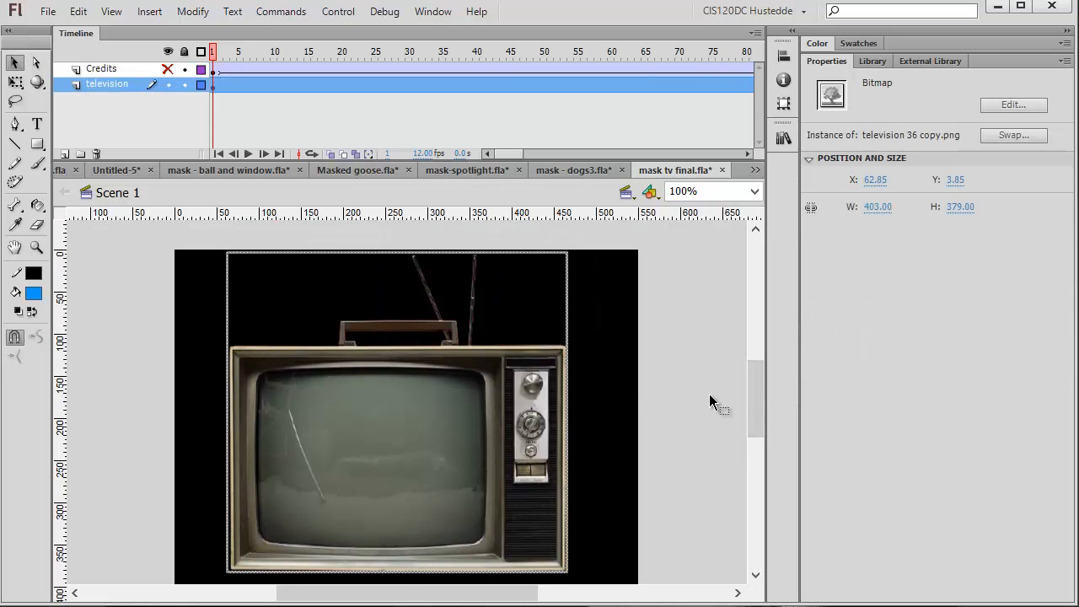
pyautogui.click(268, 108)
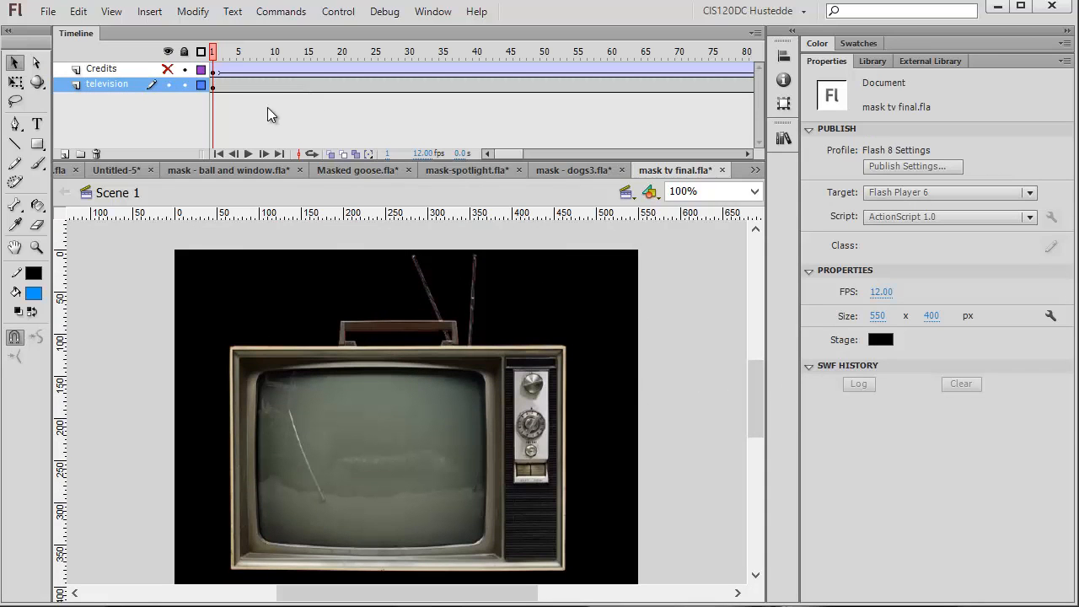
pyautogui.click(168, 70)
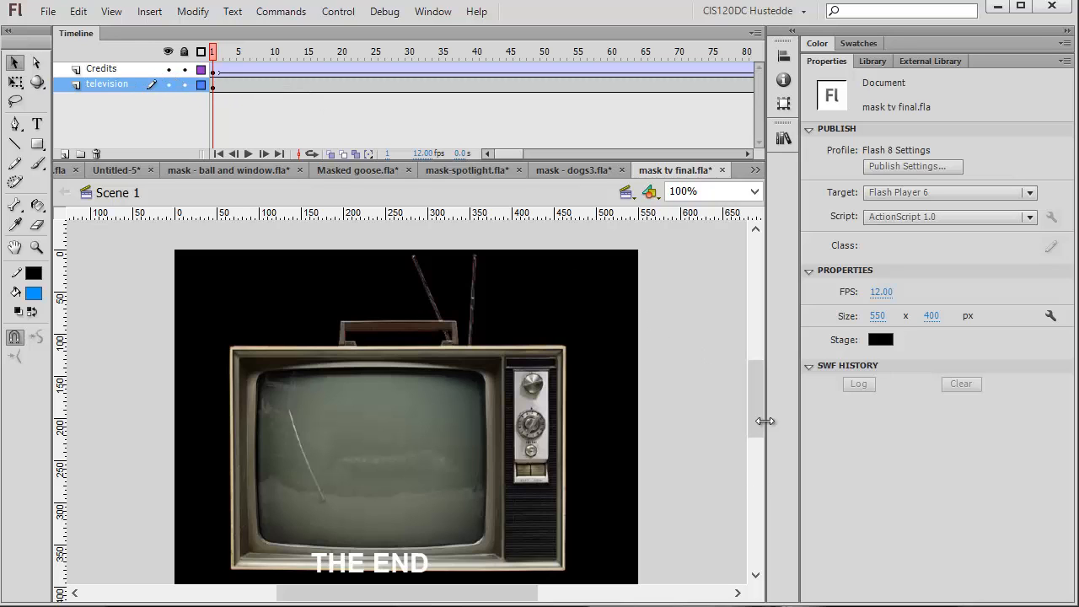
pyautogui.scroll(-5, 764, 429)
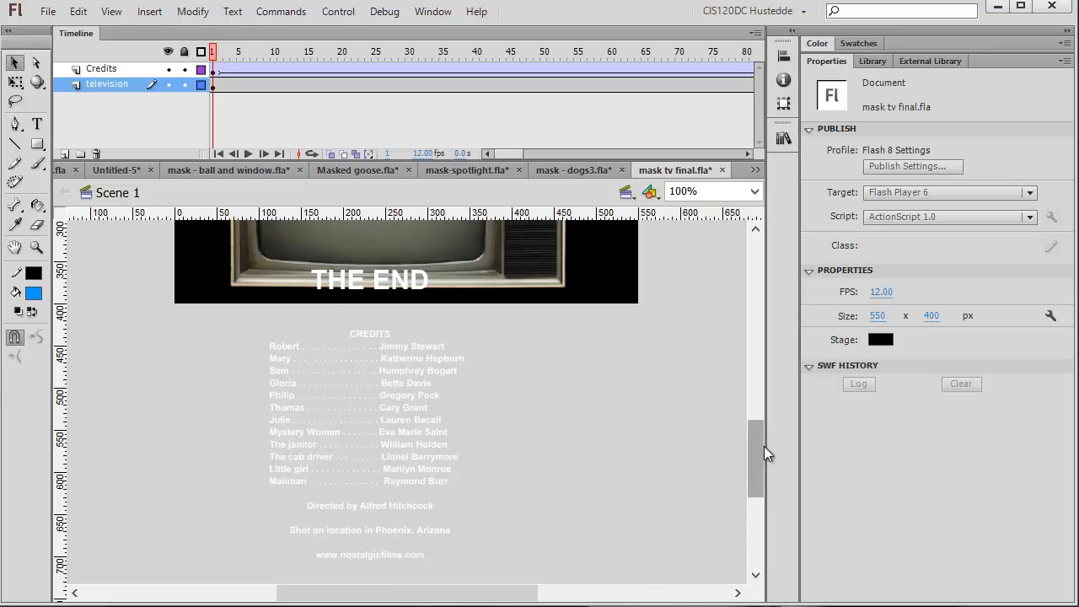
pyautogui.moveTo(763, 446); pyautogui.dragTo(776, 375)
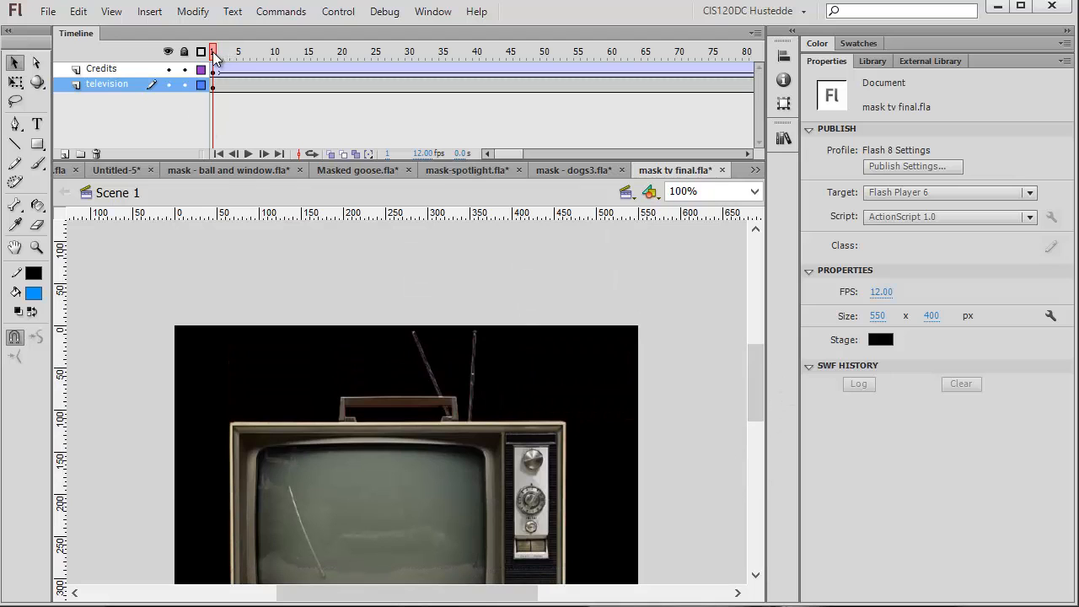
# Scrub the timeline to frame 96 to examine how the credits scroll, and return to the Credits layer's first frame
pyautogui.moveTo(214, 57); pyautogui.dragTo(436, 53)
pyautogui.scroll(-5, 757, 367)
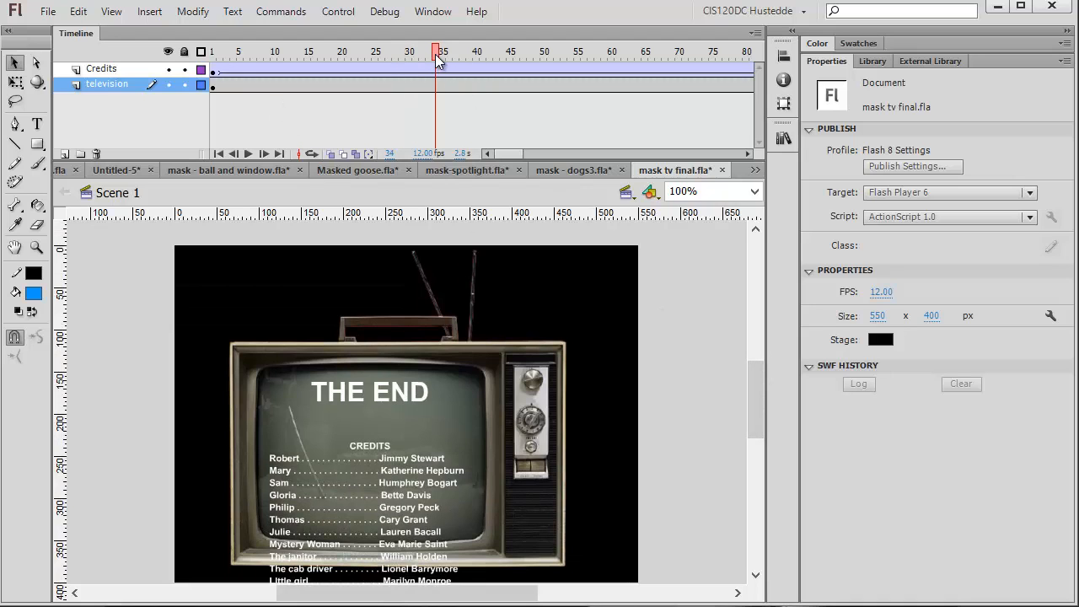
pyautogui.moveTo(486, 50); pyautogui.dragTo(722, 80)
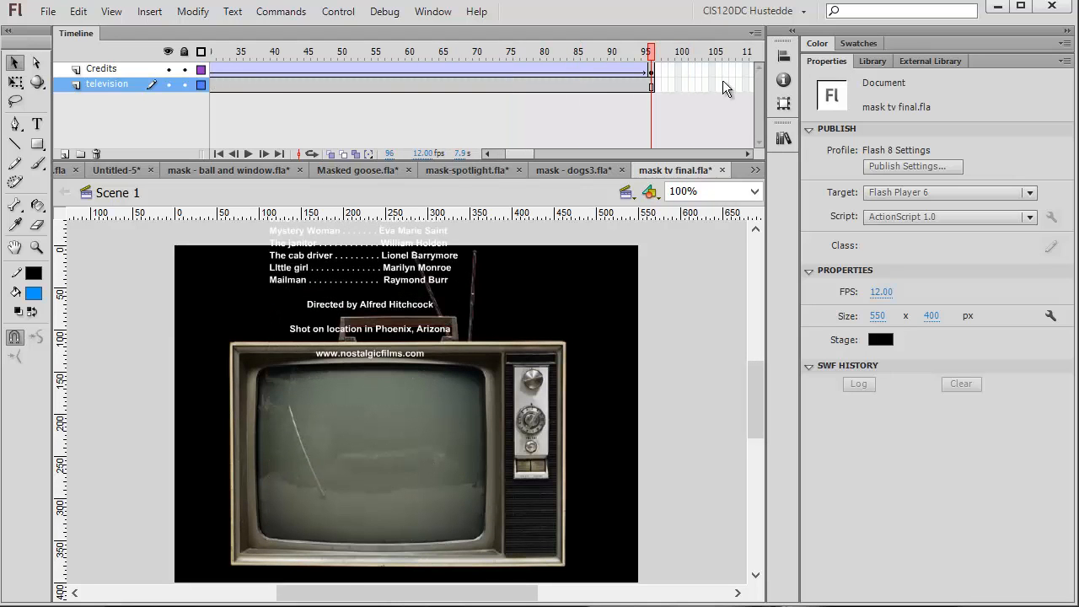
pyautogui.click(650, 70)
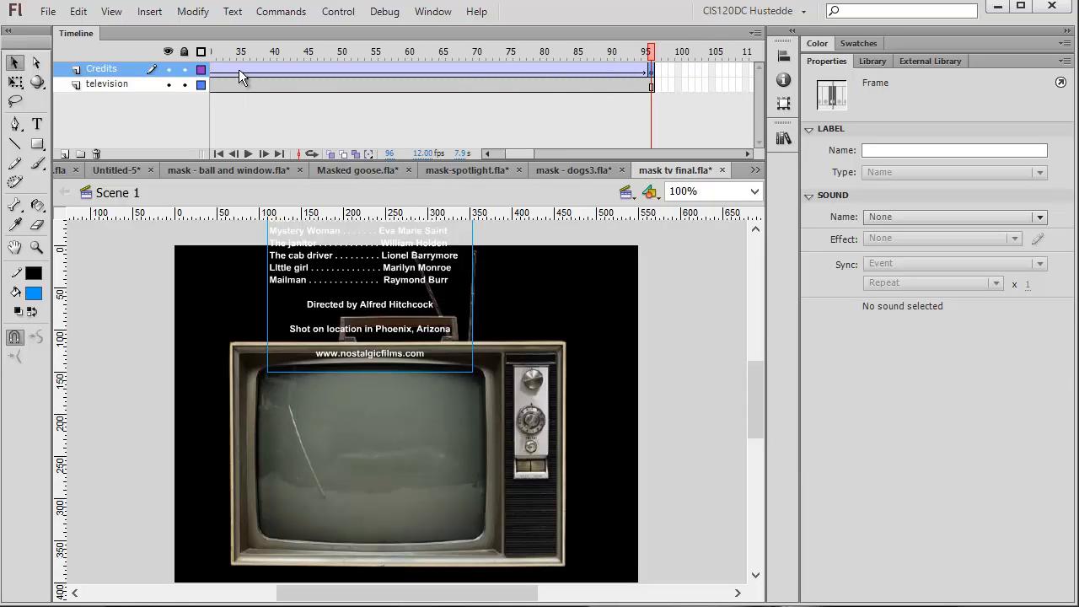
pyautogui.moveTo(523, 155); pyautogui.dragTo(456, 157)
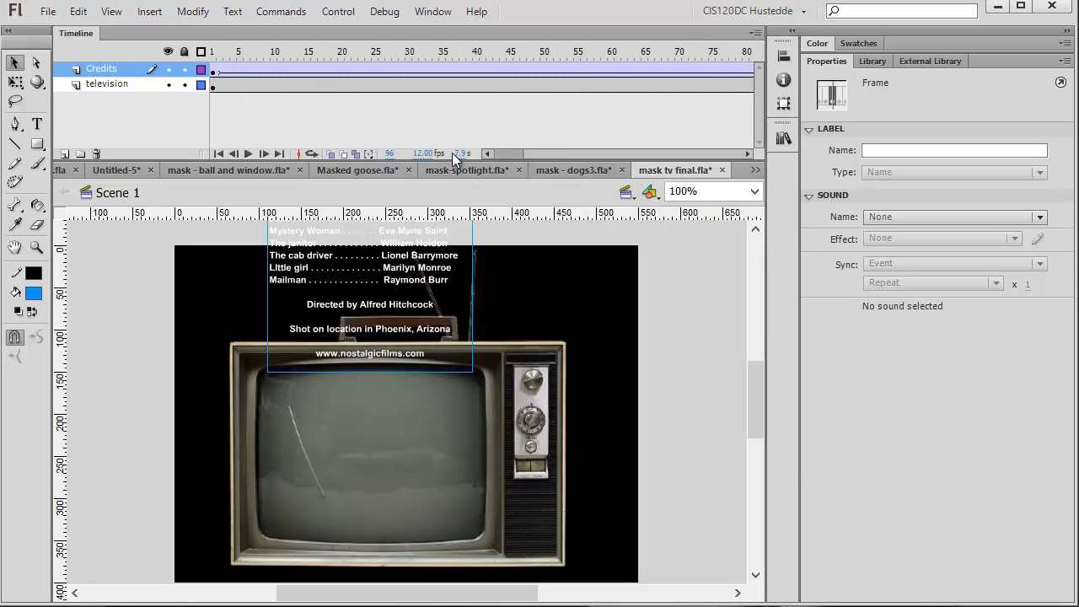
pyautogui.click(213, 71)
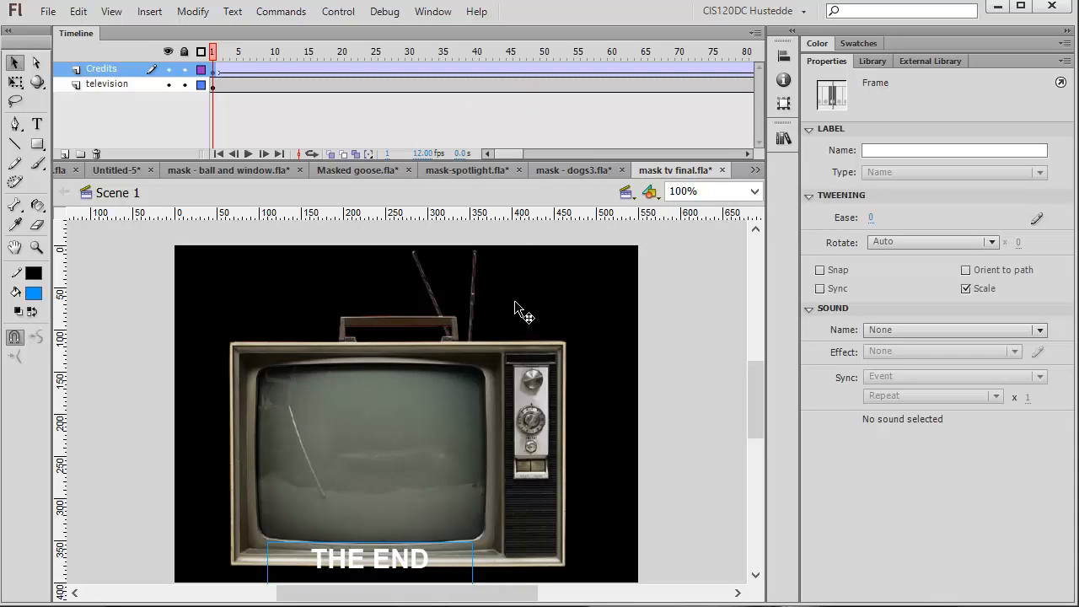
# Test the television movie in Flash Professional to view the unmasked scrolling credits, and close the preview
pyautogui.click(349, 21)
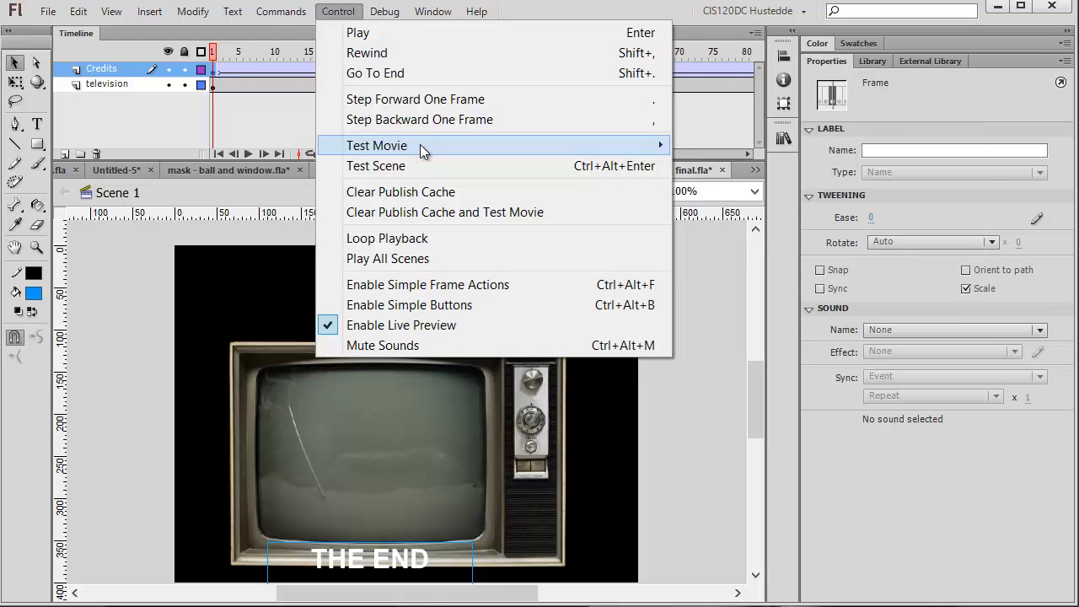
pyautogui.moveTo(420, 145)
pyautogui.click(689, 145)
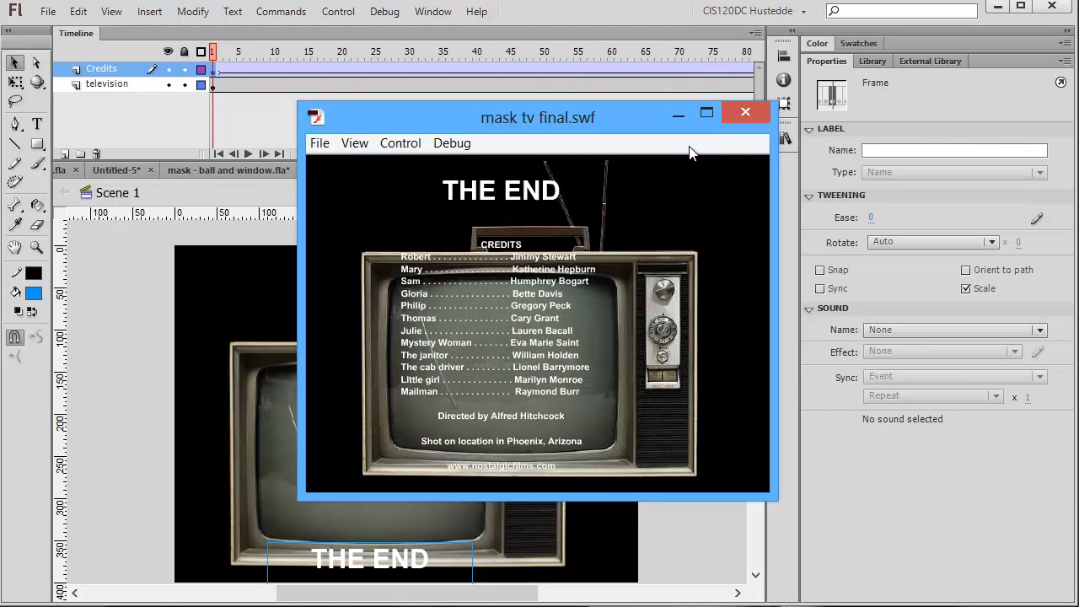
pyautogui.click(745, 113)
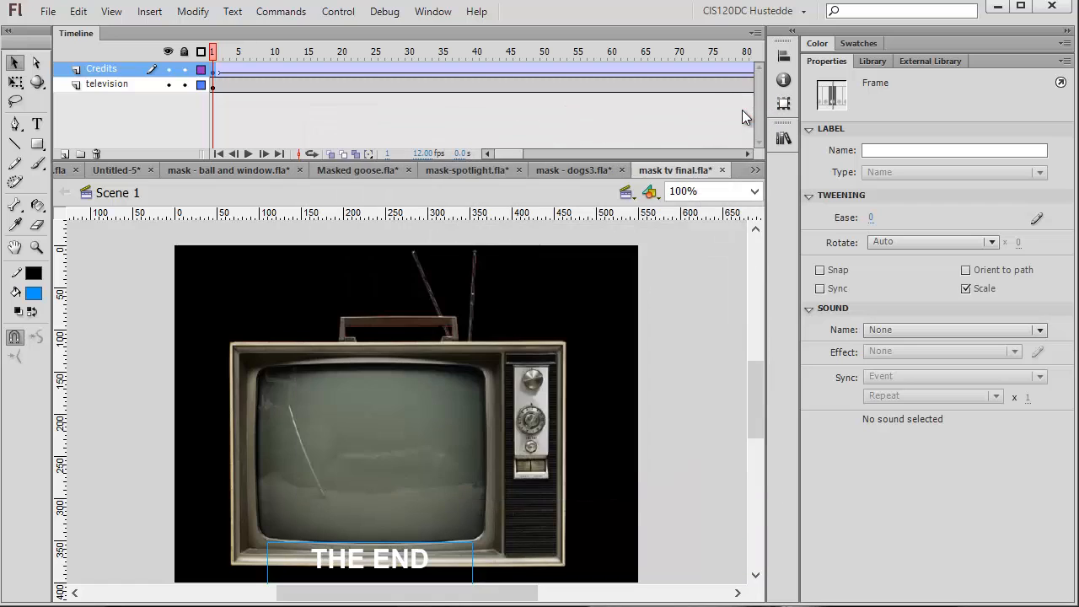
# Add a new layer above Credits and draw a rounded rectangle primitive about 264 by 204 px over the television screen
pyautogui.click(64, 154)
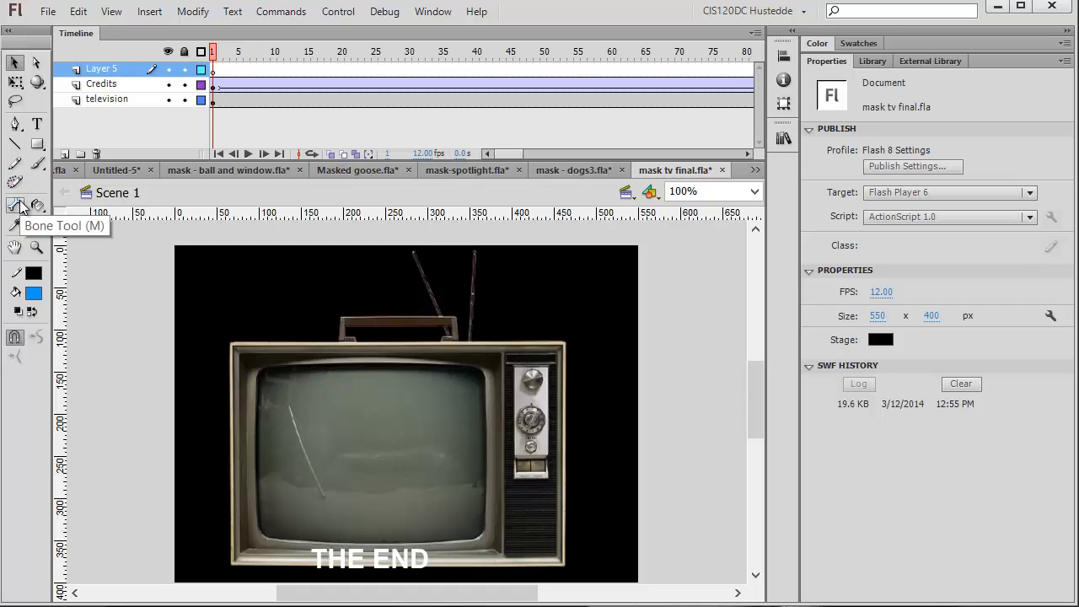
pyautogui.click(37, 144)
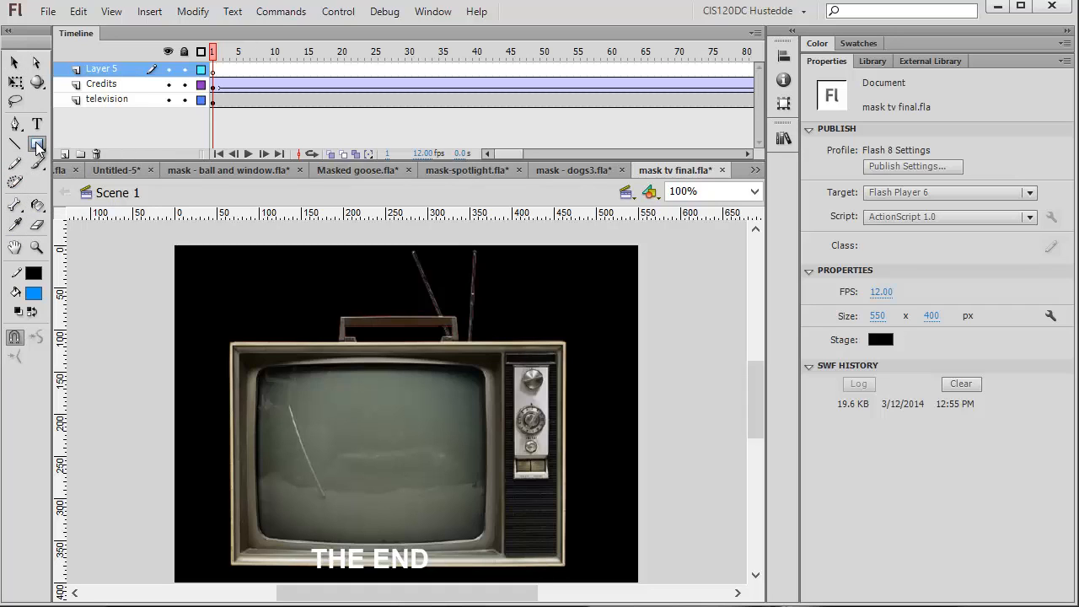
pyautogui.click(126, 180)
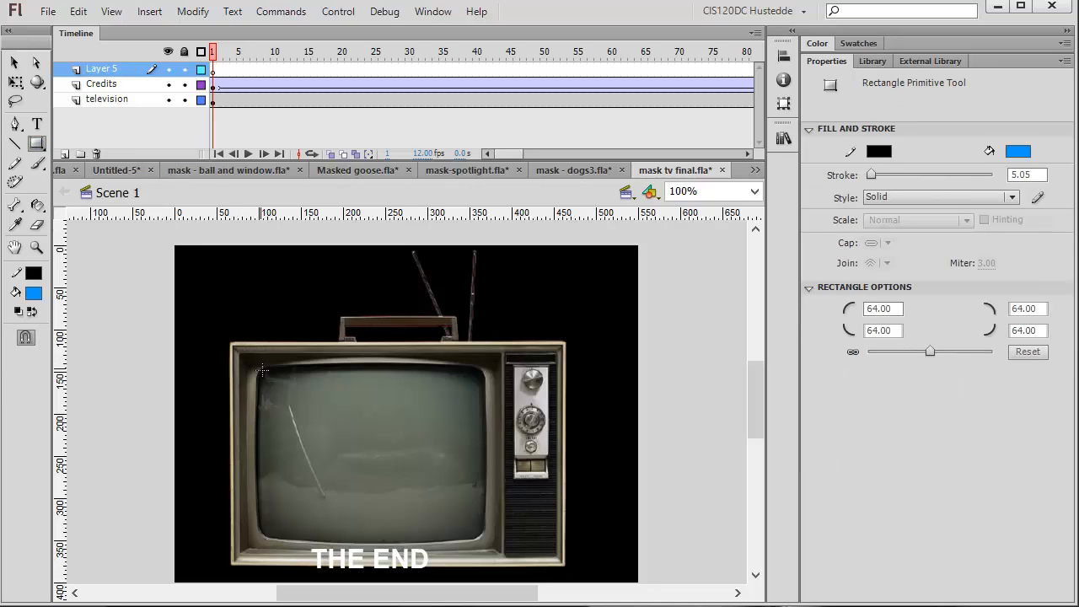
pyautogui.moveTo(262, 370); pyautogui.dragTo(485, 540)
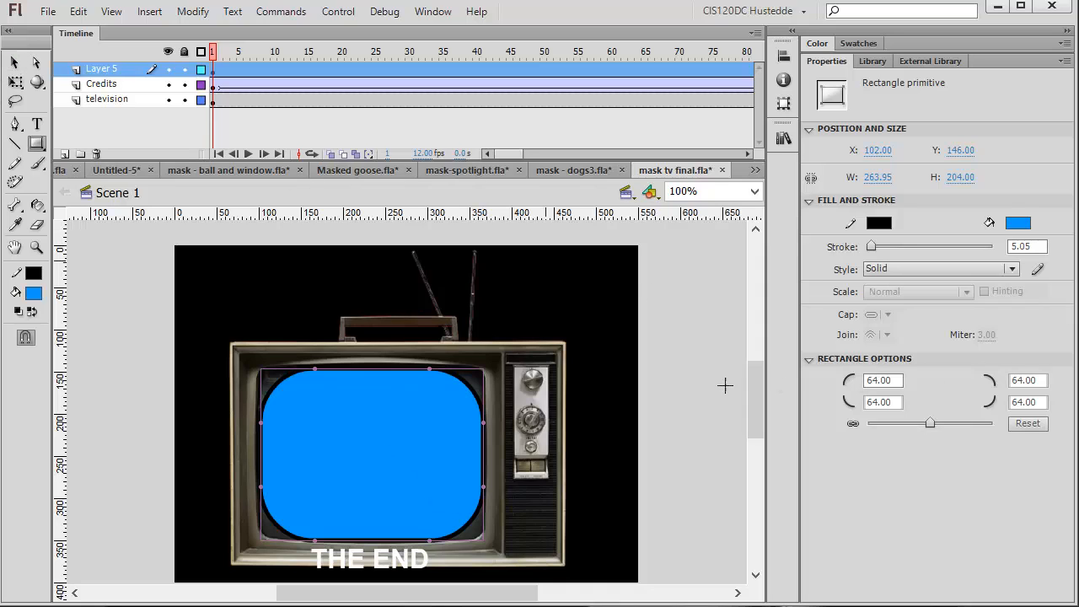
# Set the corner radii of the blue rectangle to 22.95 to fit the television screen, and deselect it
pyautogui.moveTo(930, 427); pyautogui.dragTo(945, 425)
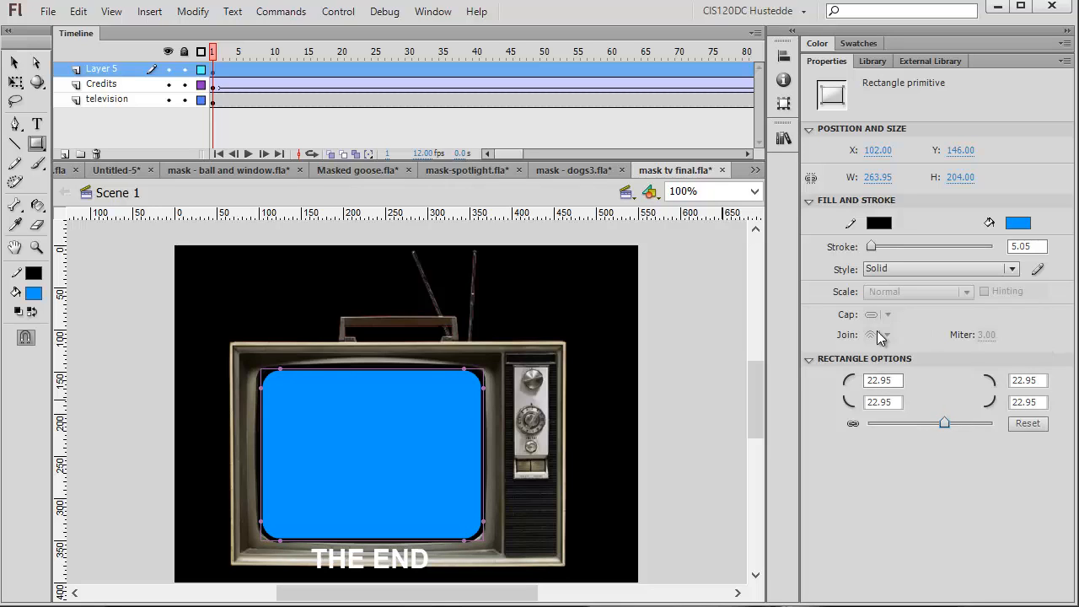
pyautogui.click(14, 64)
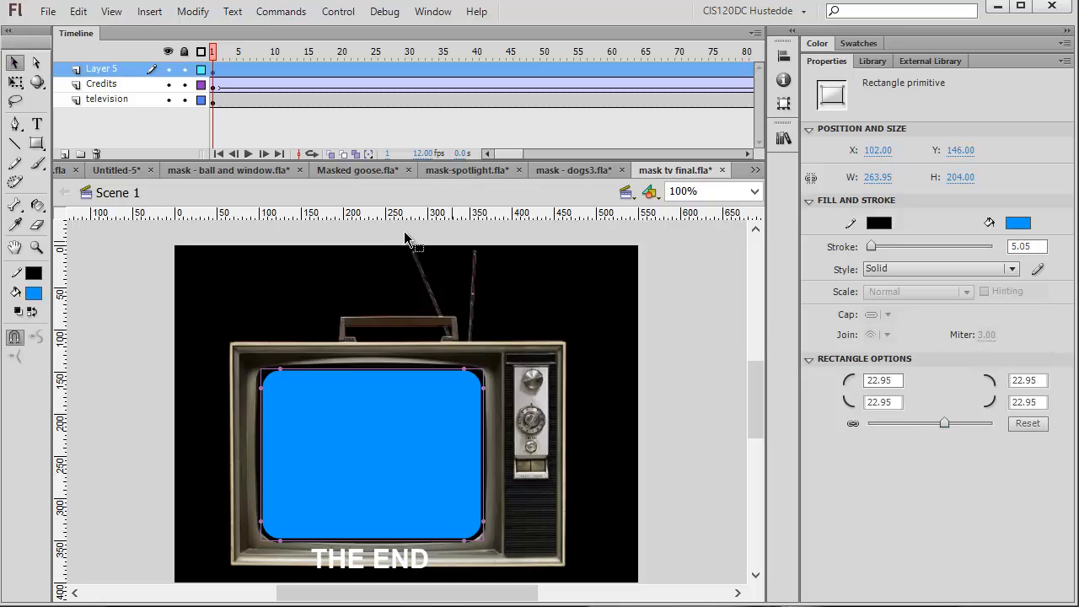
pyautogui.click(658, 484)
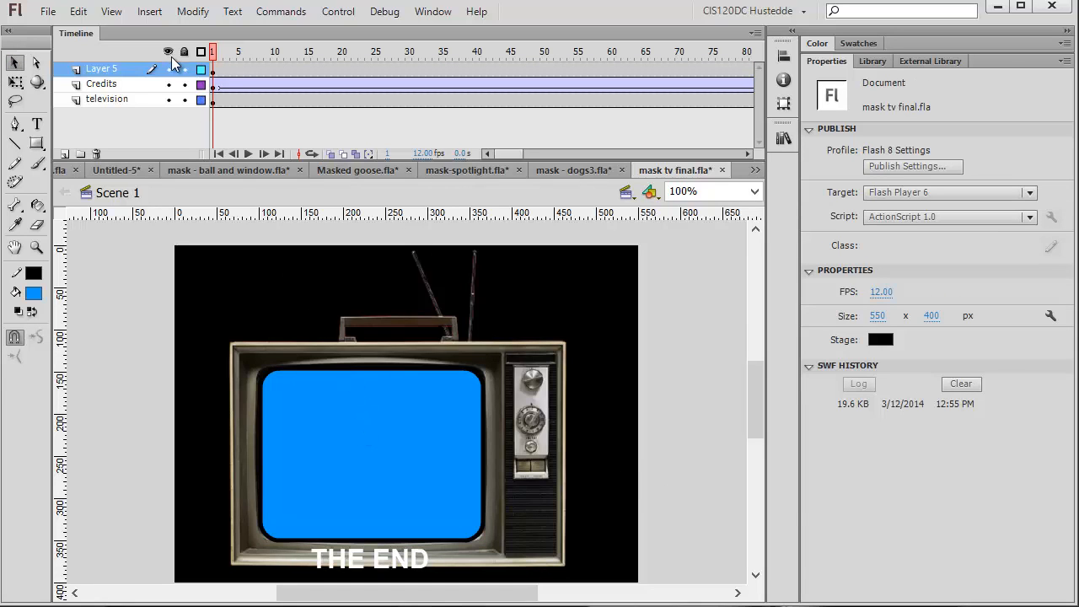
# Rename the rectangle's layer as tvscreen mask and convert it to a mask for the Credits layer
pyautogui.doubleClick(105, 73)
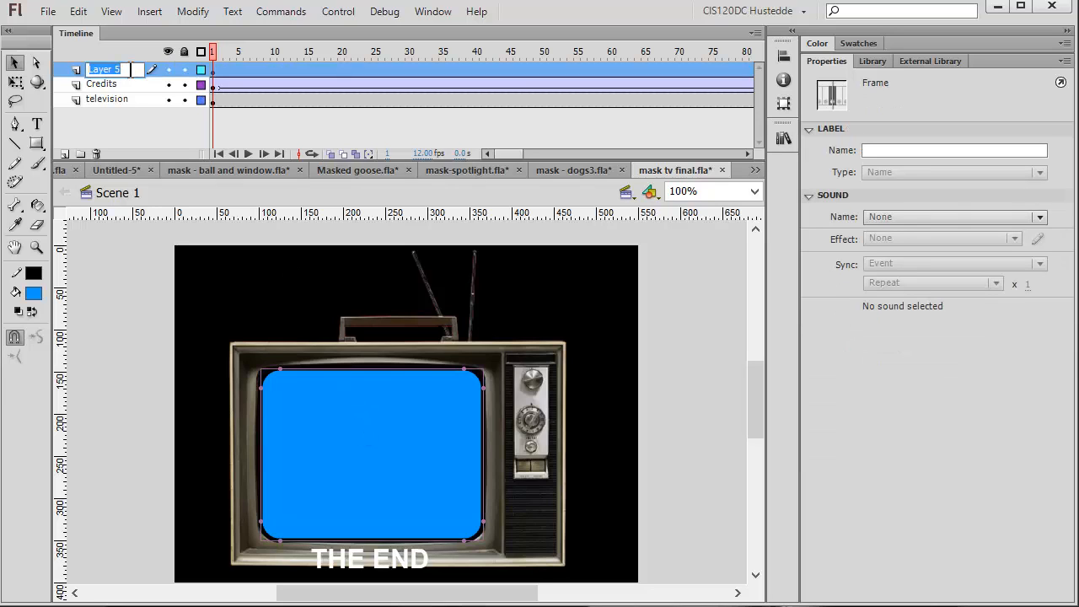
pyautogui.write('tv')
pyautogui.click(134, 85)
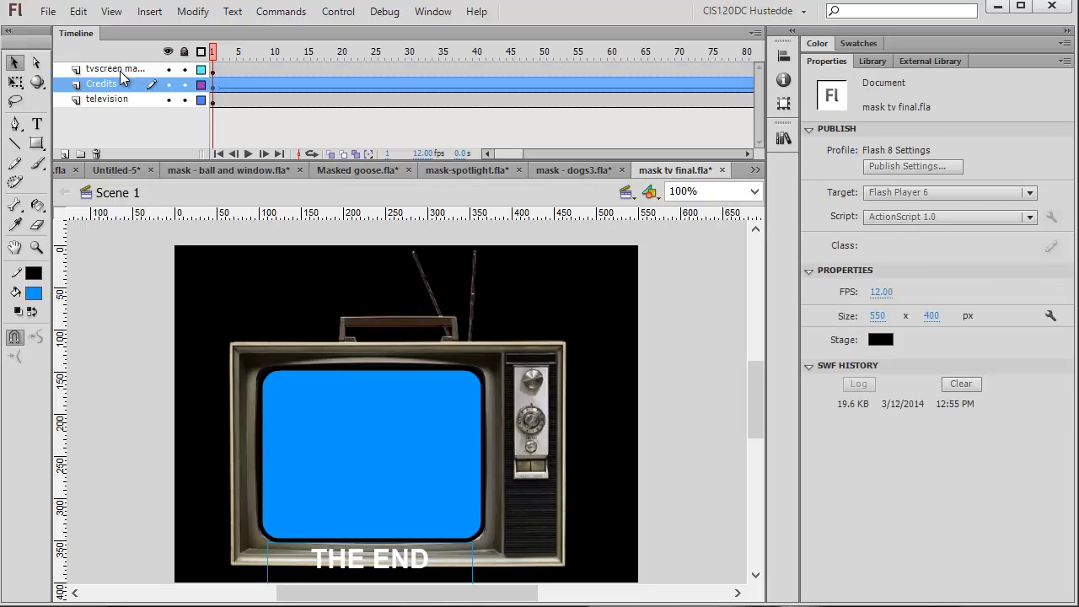
pyautogui.click(120, 72)
pyautogui.rightClick(120, 72)
pyautogui.click(197, 331)
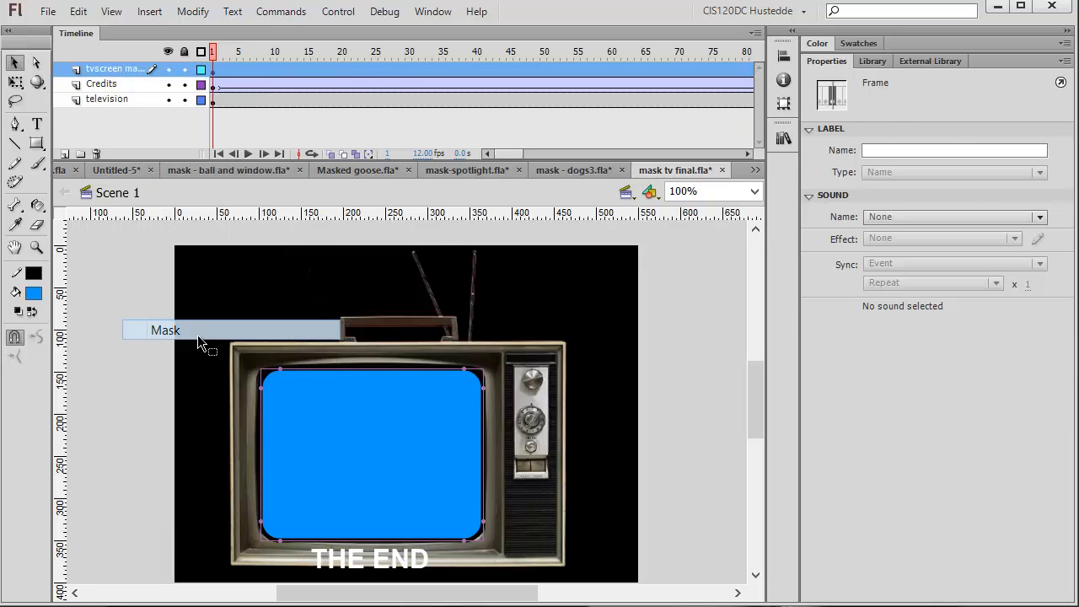
# Test the television movie in Flash Professional to check the masked credits, and close the preview
pyautogui.click(336, 12)
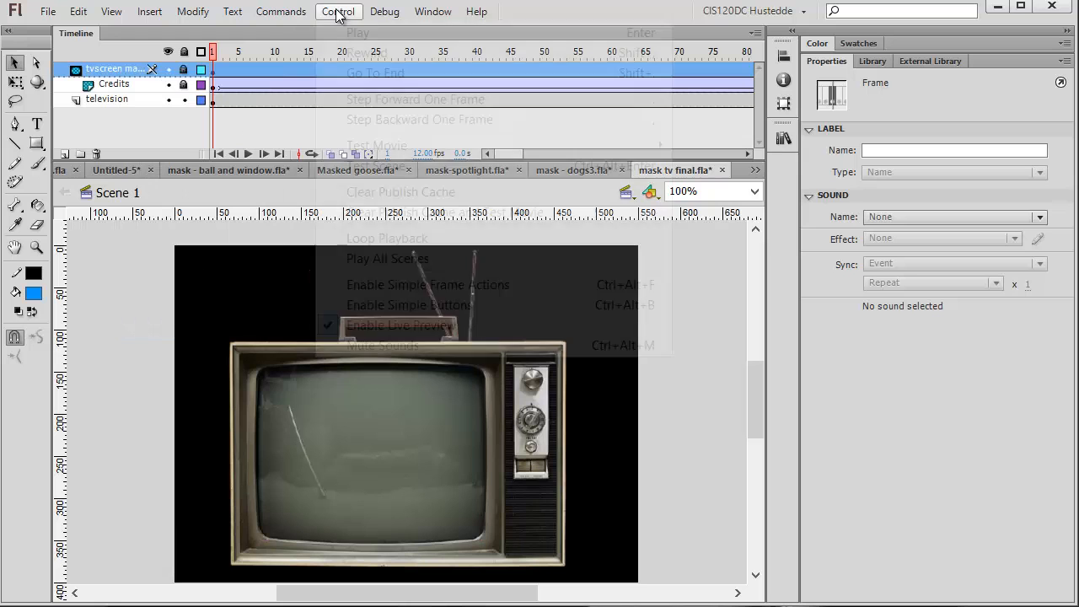
pyautogui.moveTo(417, 148)
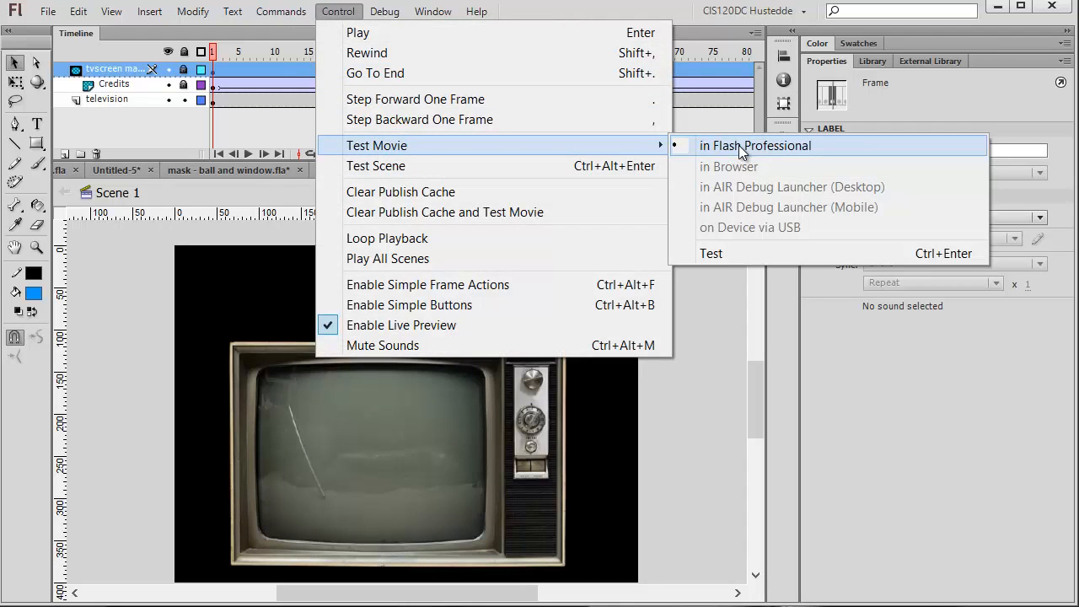
pyautogui.click(739, 145)
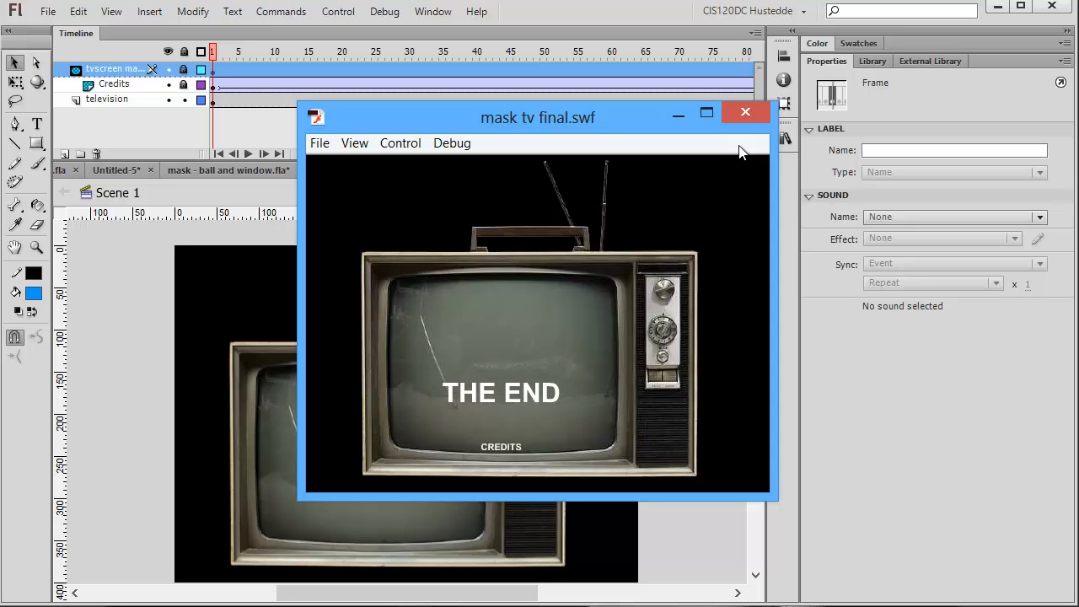
pyautogui.click(746, 112)
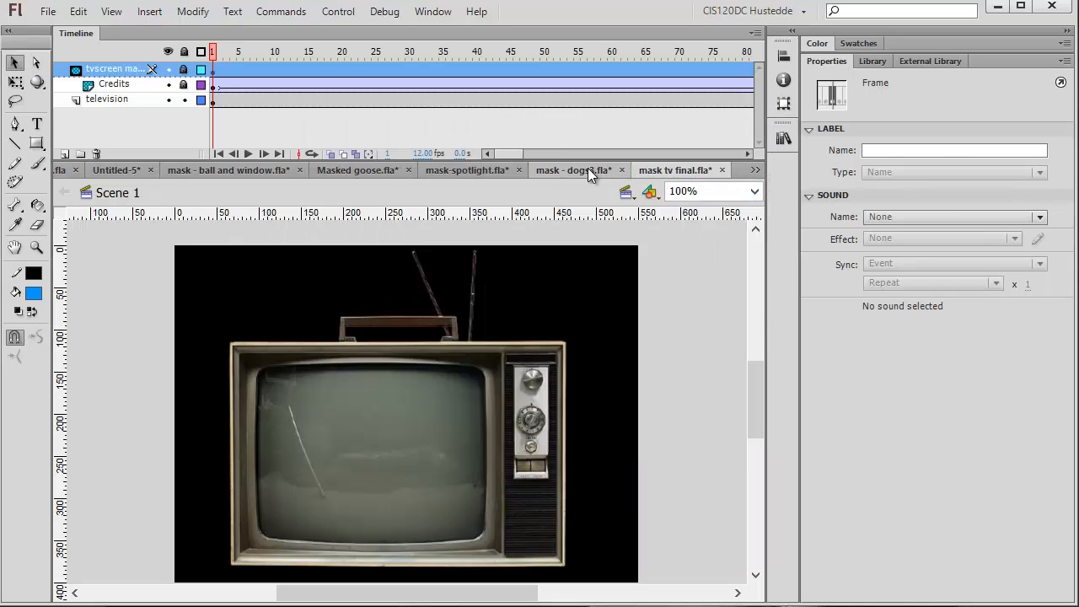
# Switch to the mask - dogs3.fla document and examine the repeating puppies strip and its movement from frame 1 to frame 50
pyautogui.click(566, 172)
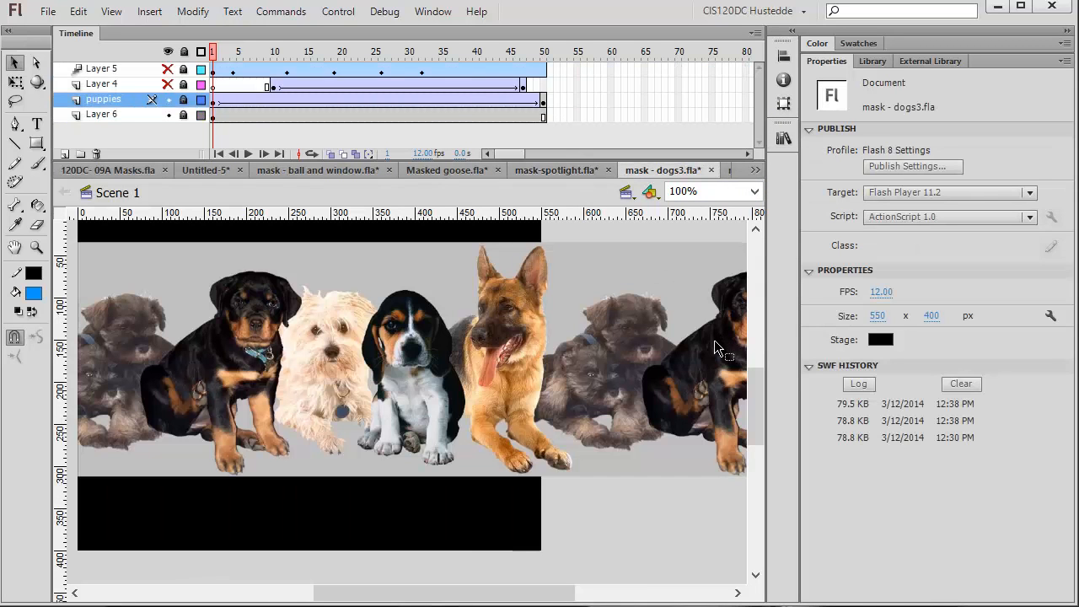
pyautogui.moveTo(485, 601); pyautogui.dragTo(469, 599)
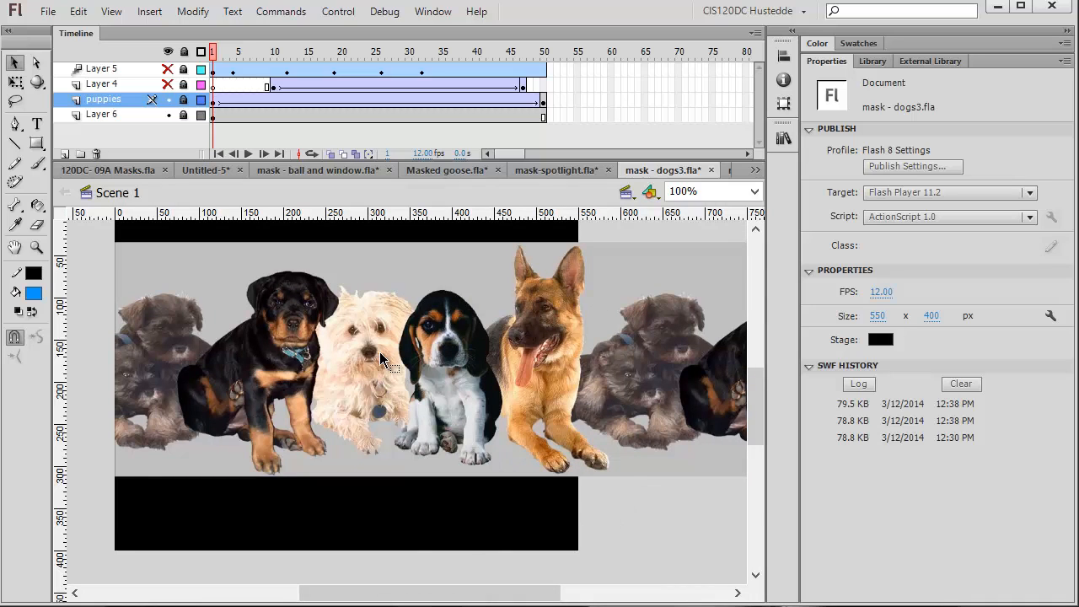
pyautogui.moveTo(509, 595)
pyautogui.mouseDown()
pyautogui.moveTo(677, 595)
pyautogui.moveTo(466, 595)
pyautogui.moveTo(494, 598)
pyautogui.mouseUp()
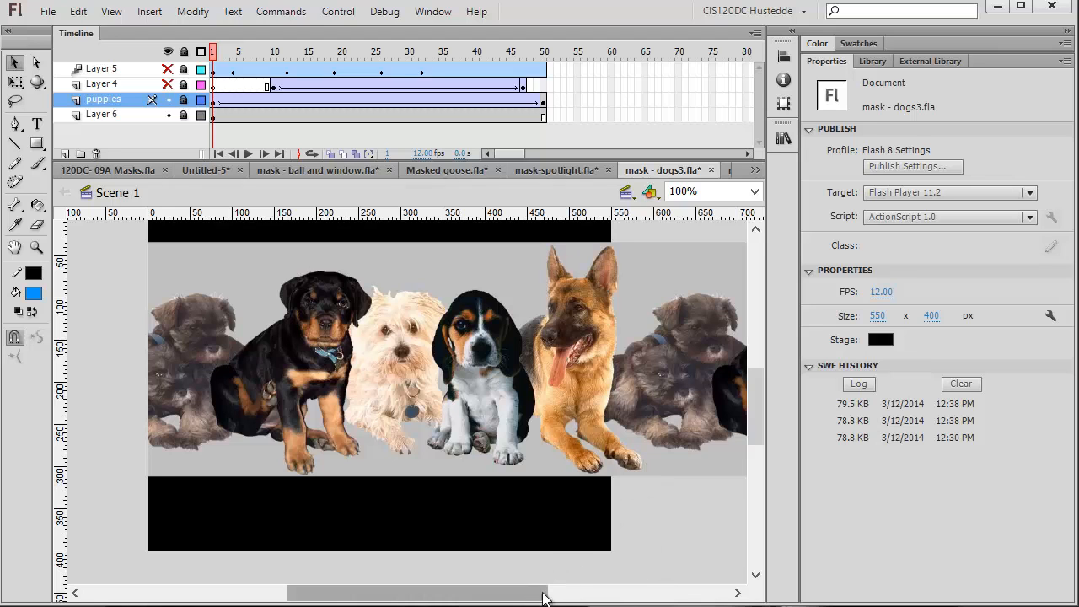
pyautogui.moveTo(542, 597); pyautogui.dragTo(723, 596)
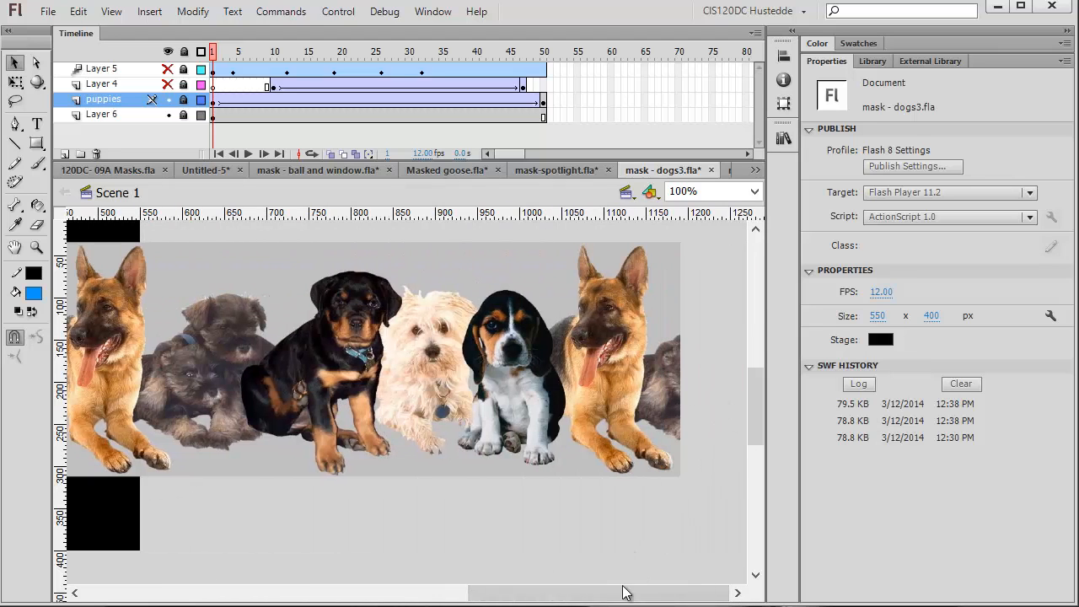
pyautogui.moveTo(623, 593); pyautogui.dragTo(428, 573)
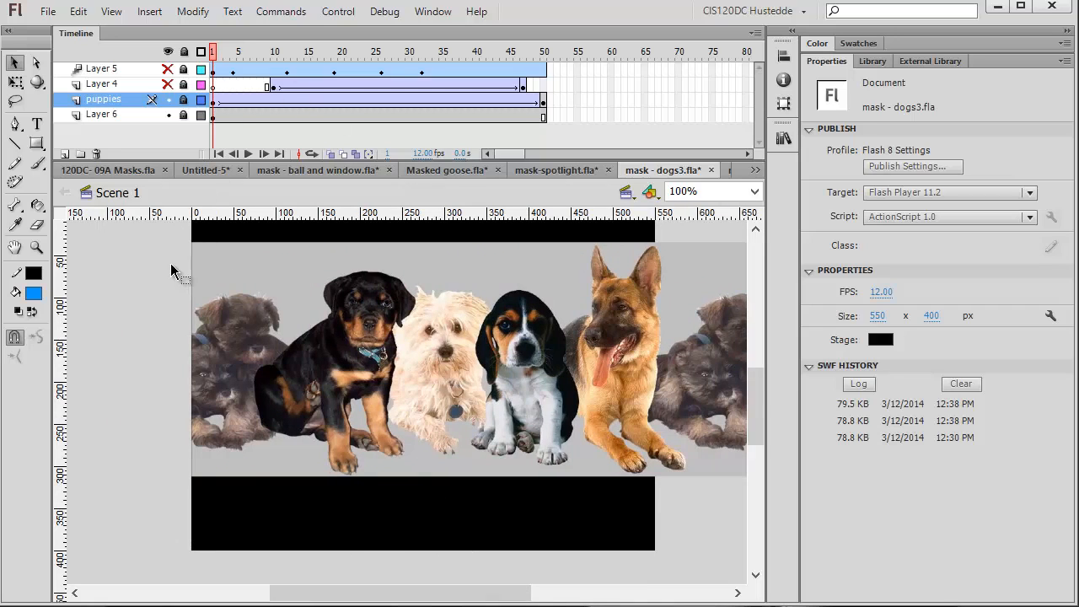
pyautogui.moveTo(215, 56); pyautogui.dragTo(553, 113)
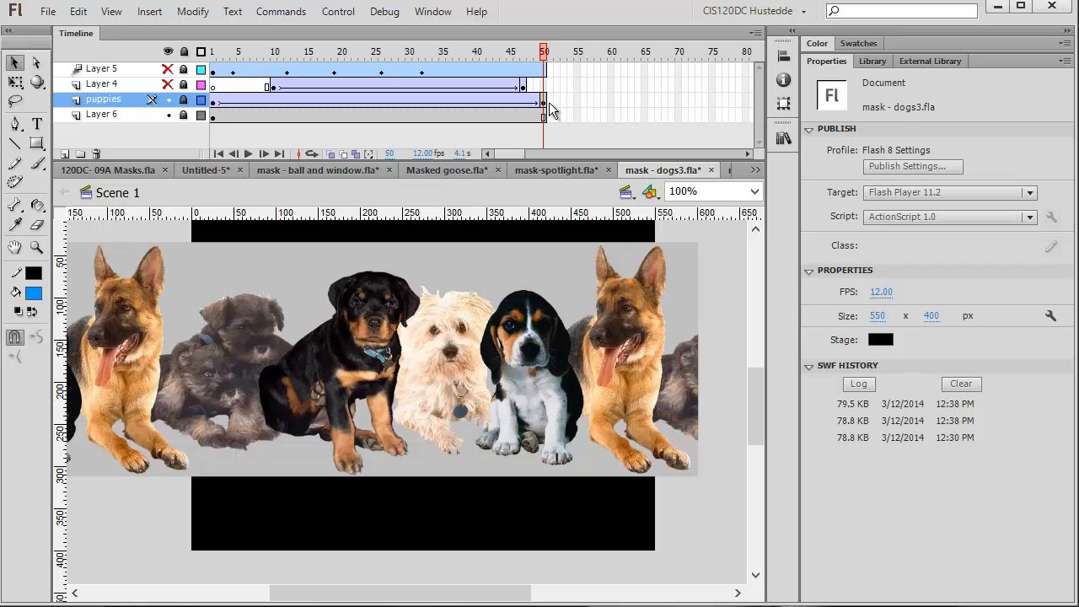
# Remove the puppies layer's frames after frame 1 through frame 50, and remove the tween from frame 1
pyautogui.click(214, 102)
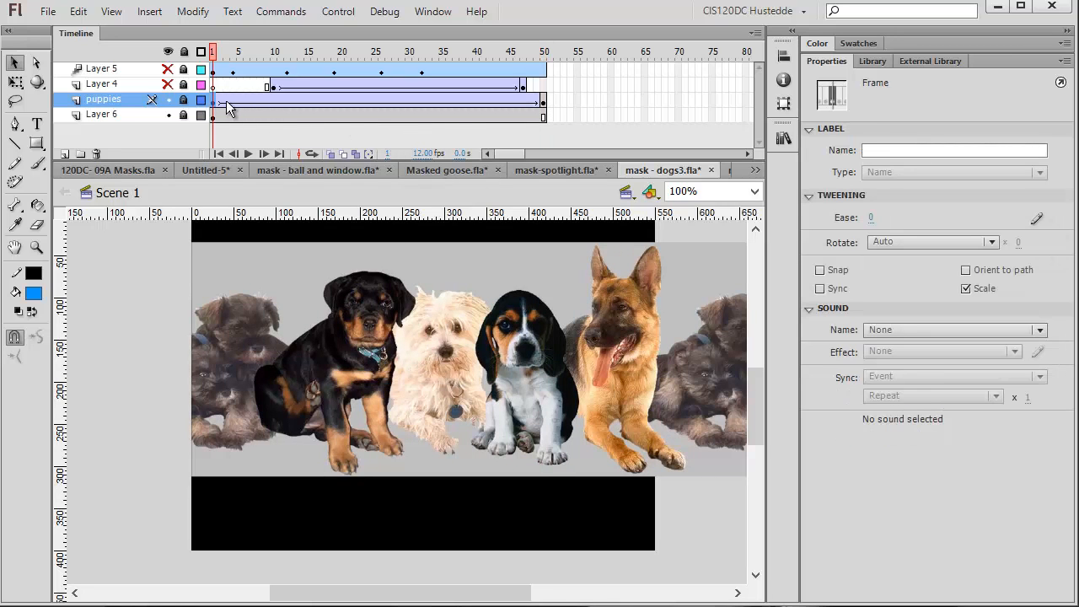
pyautogui.click(220, 105)
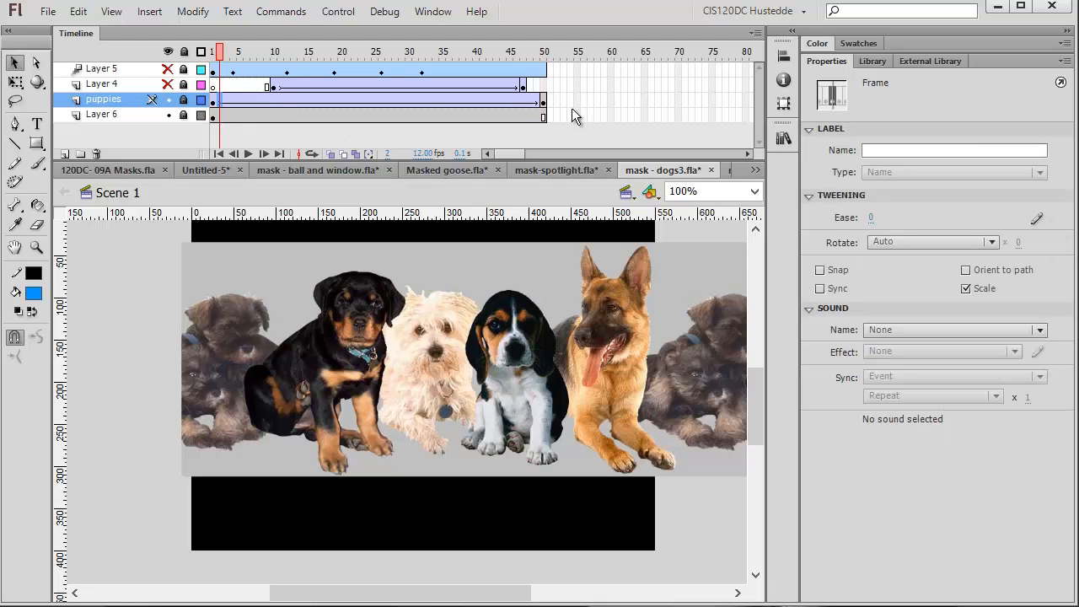
pyautogui.click(543, 100)
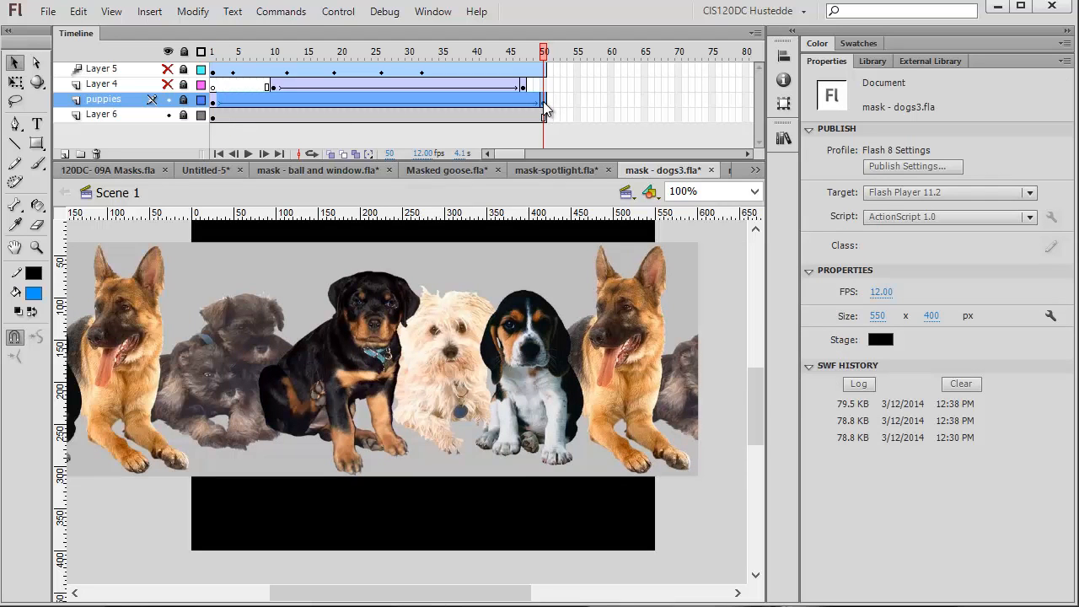
pyautogui.rightClick(544, 101)
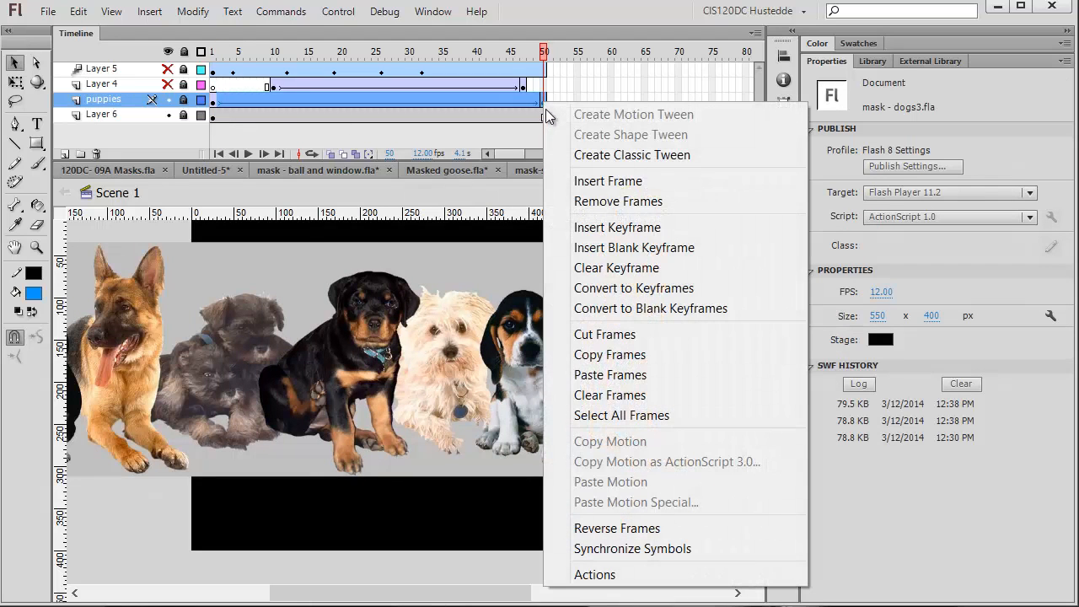
pyautogui.click(638, 206)
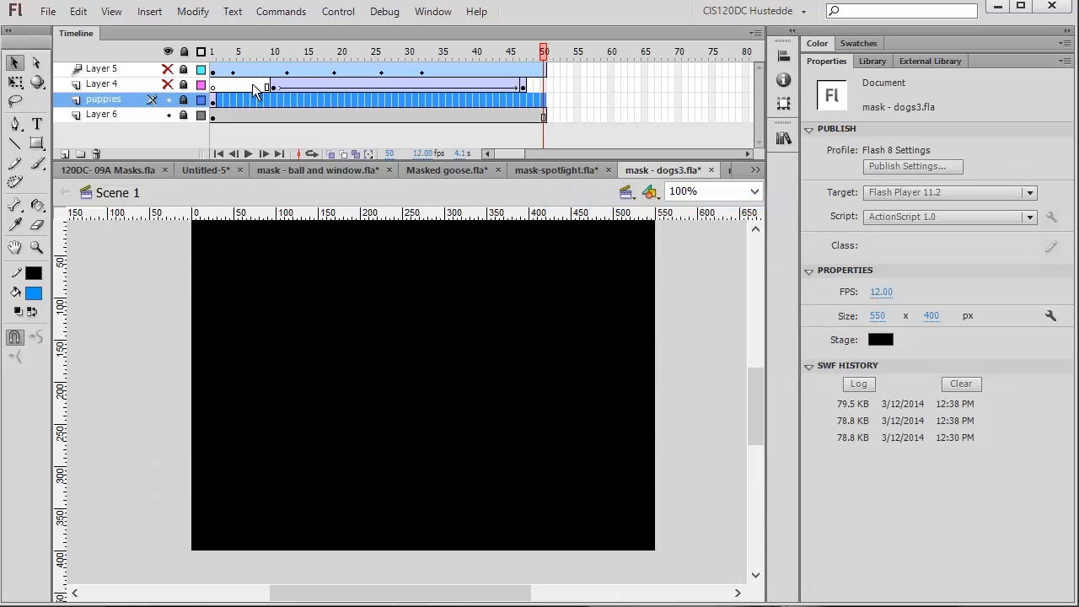
pyautogui.rightClick(216, 100)
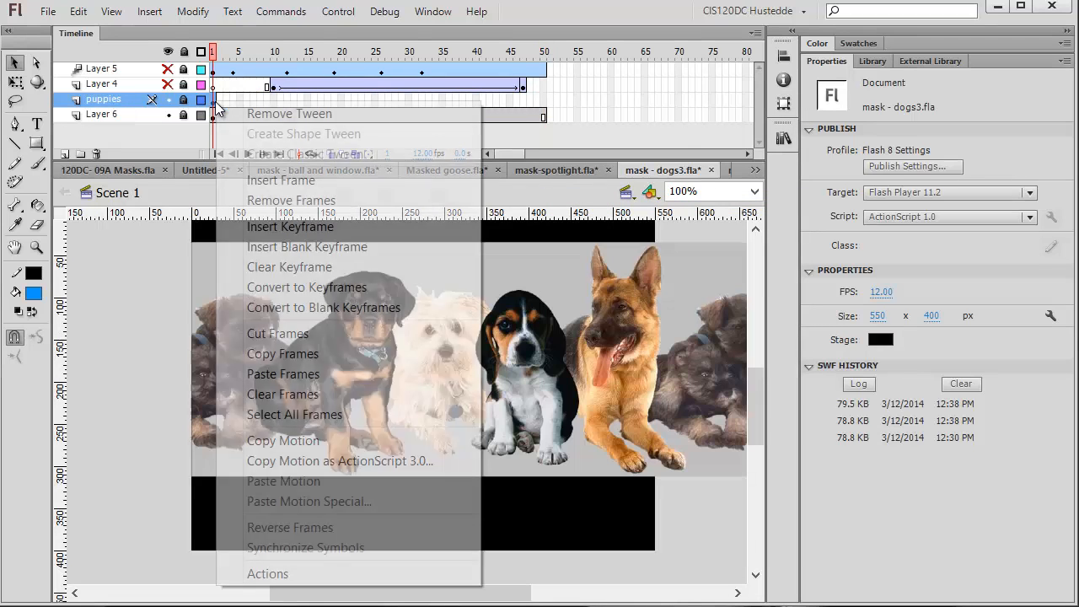
pyautogui.click(287, 110)
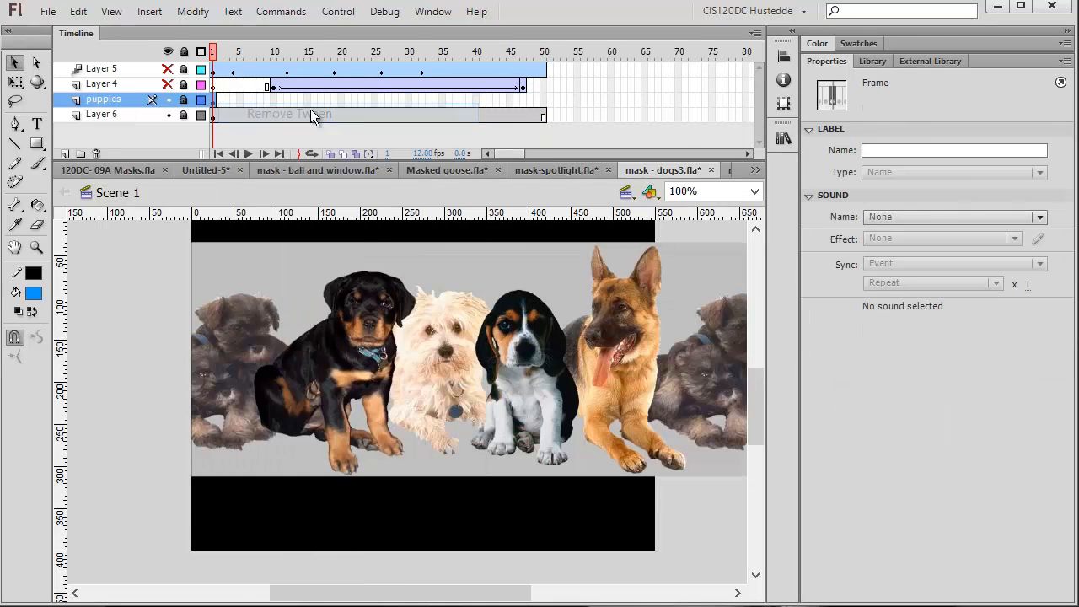
# Insert a keyframe at frame 51 of the puppies layer
pyautogui.click(552, 100)
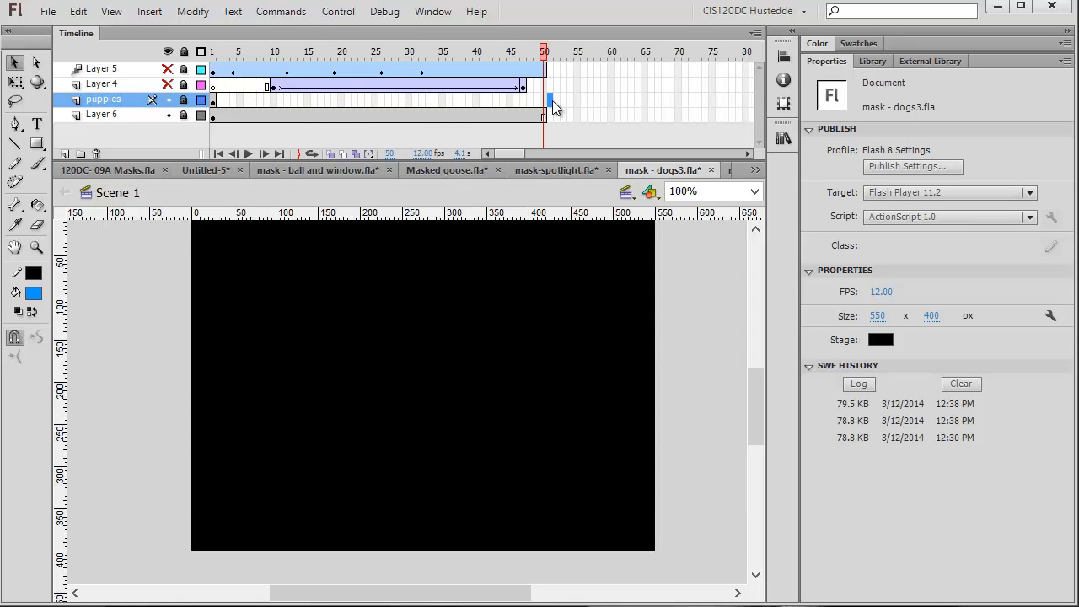
pyautogui.rightClick(552, 100)
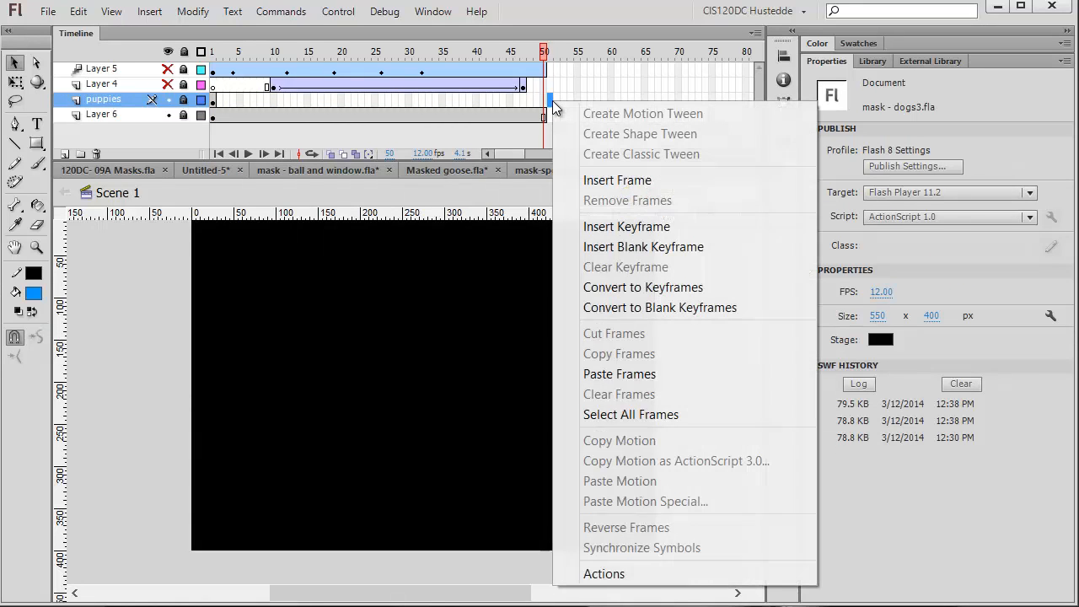
pyautogui.click(628, 226)
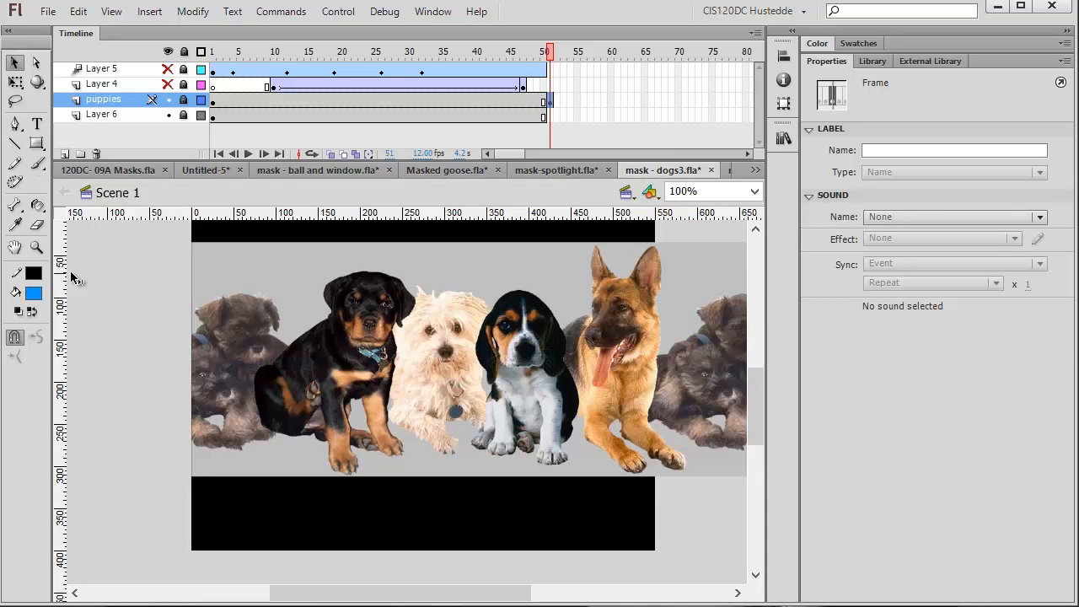
# Place a vertical guide at about 155 px beside the black puppy's head, and unlock the puppies layer
pyautogui.moveTo(71, 277); pyautogui.dragTo(327, 289)
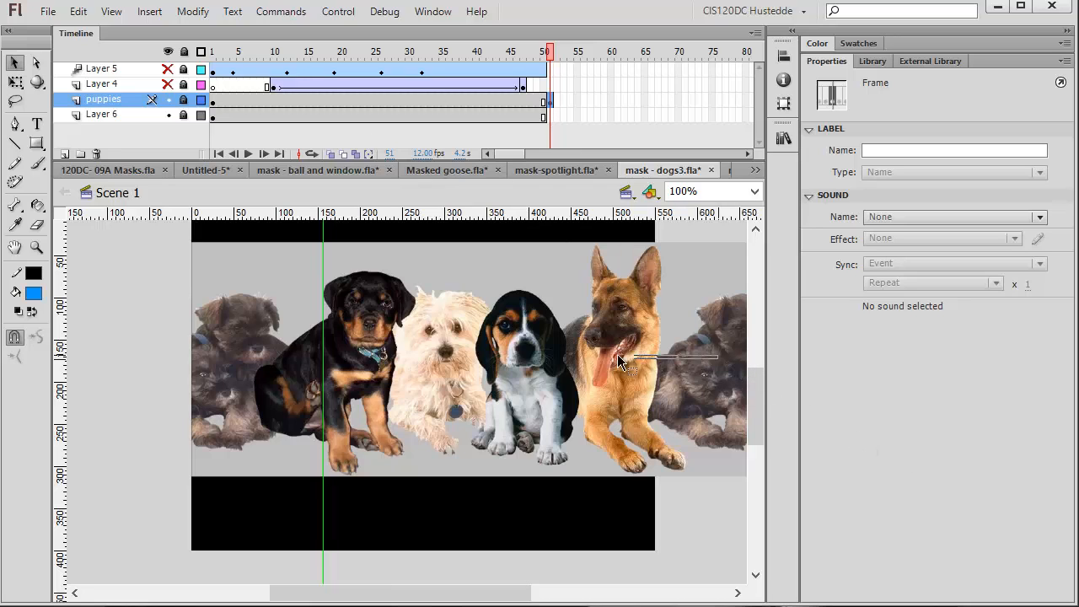
pyautogui.click(568, 332)
pyautogui.click(105, 99)
pyautogui.click(184, 102)
pyautogui.click(628, 339)
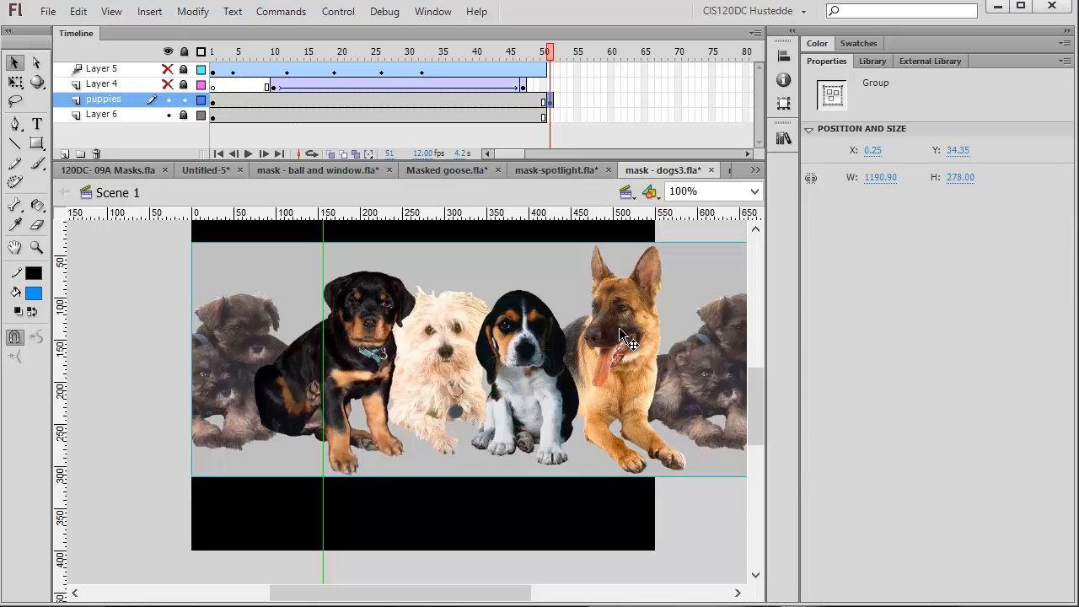
# Move the puppies group in frame 51 left to X -595.70, aligning the repeated black puppy with the guide
pyautogui.moveTo(697, 345); pyautogui.dragTo(199, 381)
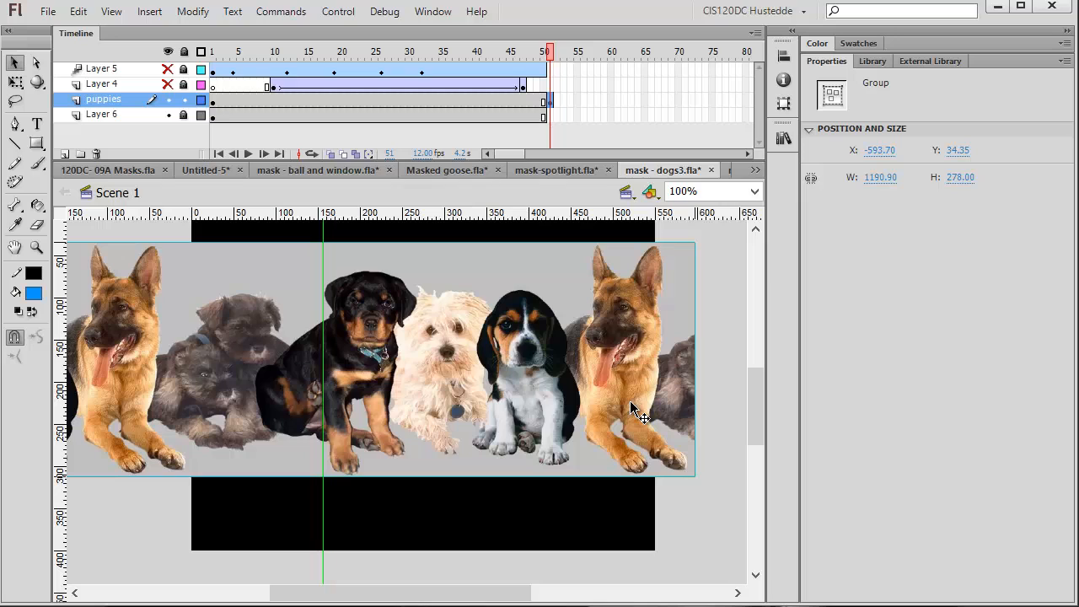
pyautogui.press('Left')
pyautogui.press('Left')
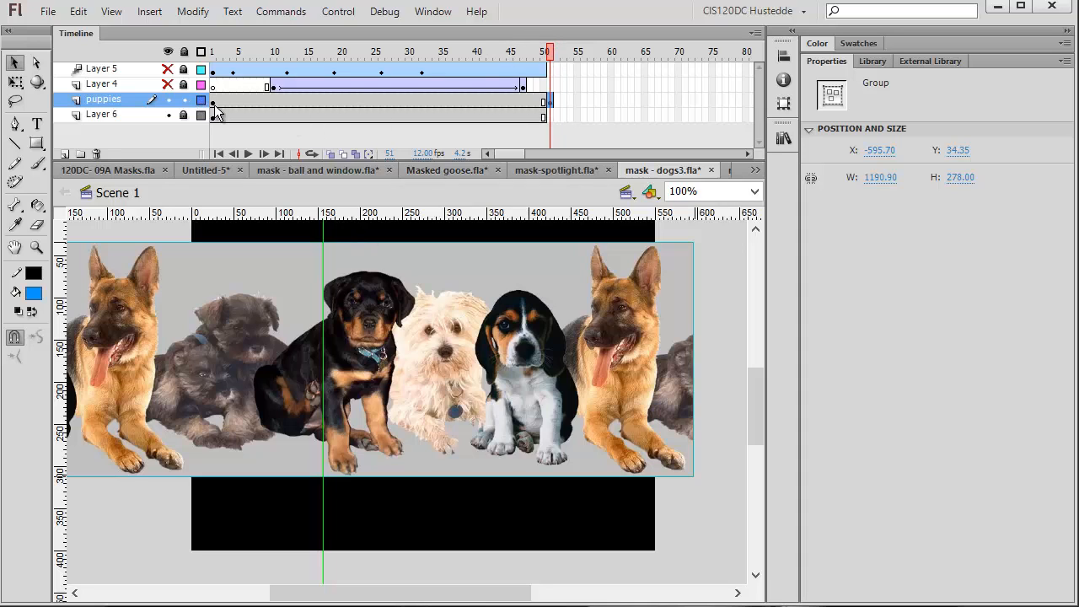
# Create a classic tween on the puppies layer between frame 1 and frame 51
pyautogui.click(545, 101)
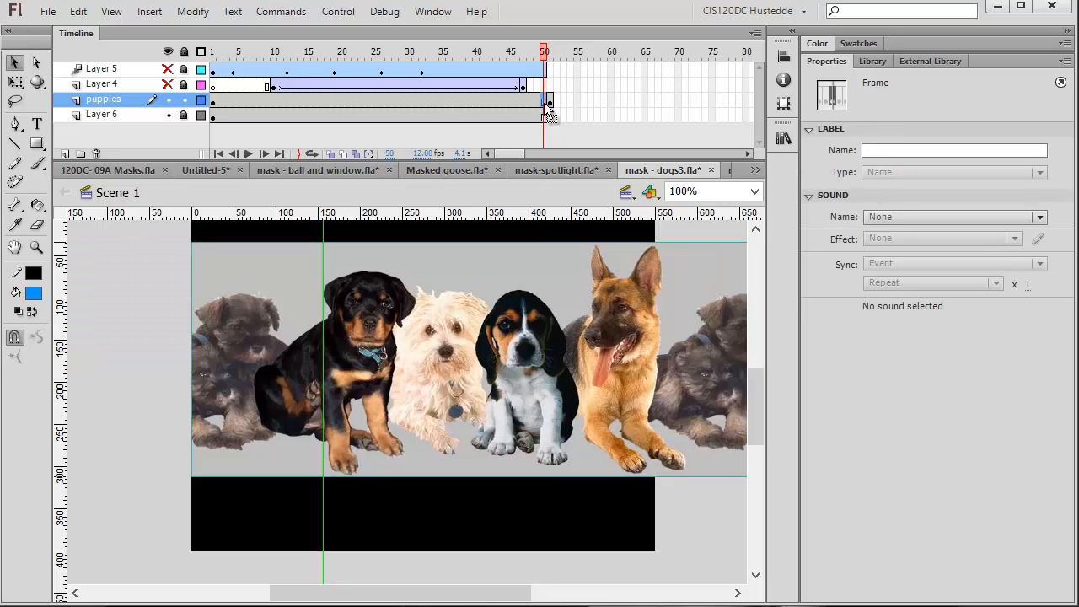
pyautogui.click(517, 102)
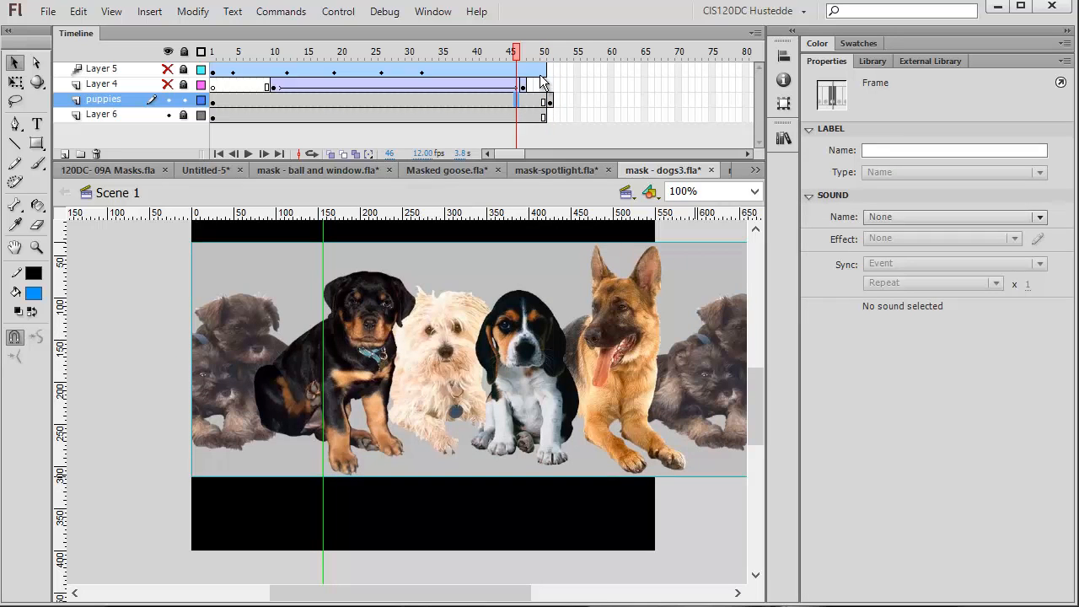
pyautogui.rightClick(491, 102)
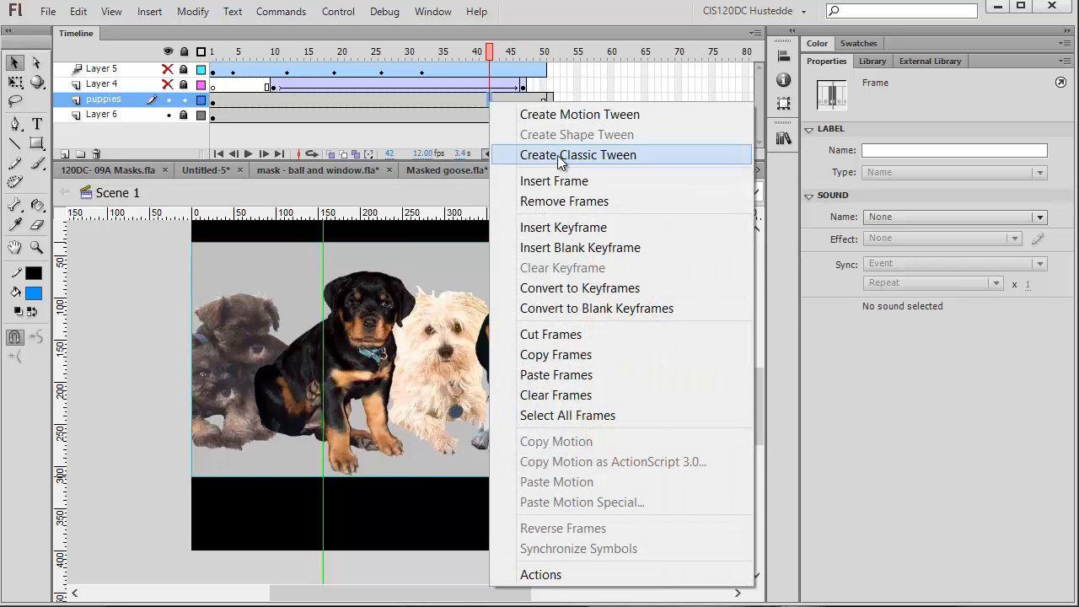
pyautogui.click(557, 160)
# Convert frame 50 of the puppies layer to a keyframe and remove frame 51 so the animation loops smoothly
pyautogui.click(545, 99)
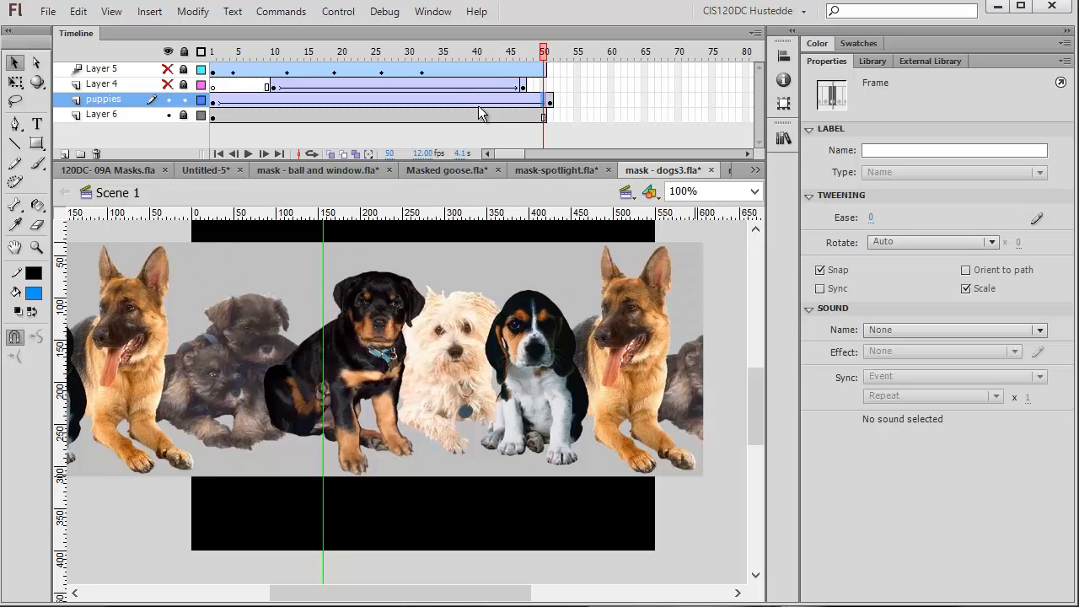
pyautogui.rightClick(545, 103)
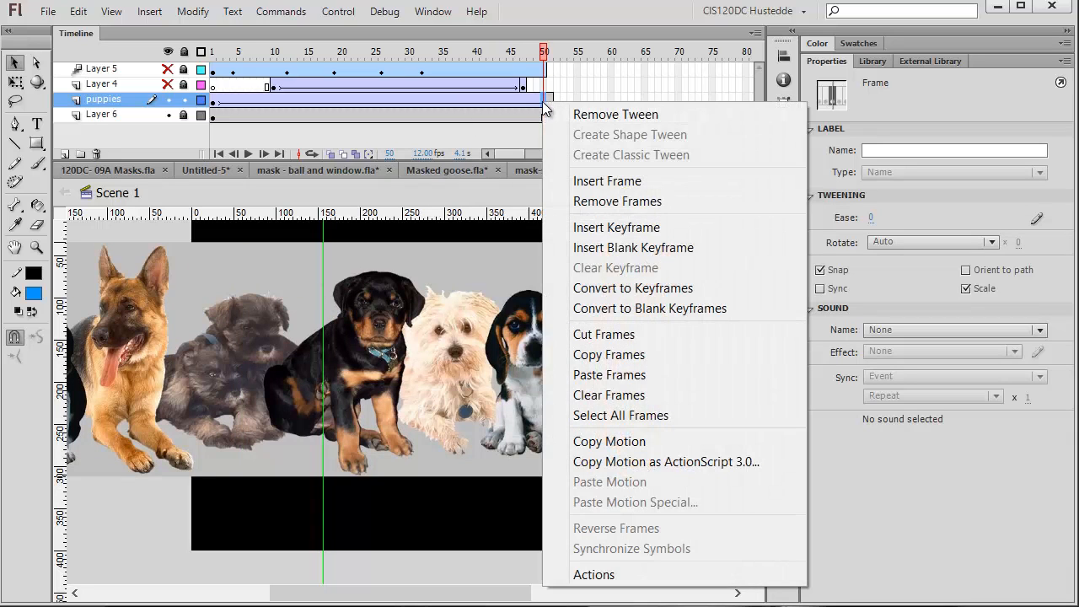
pyautogui.click(630, 290)
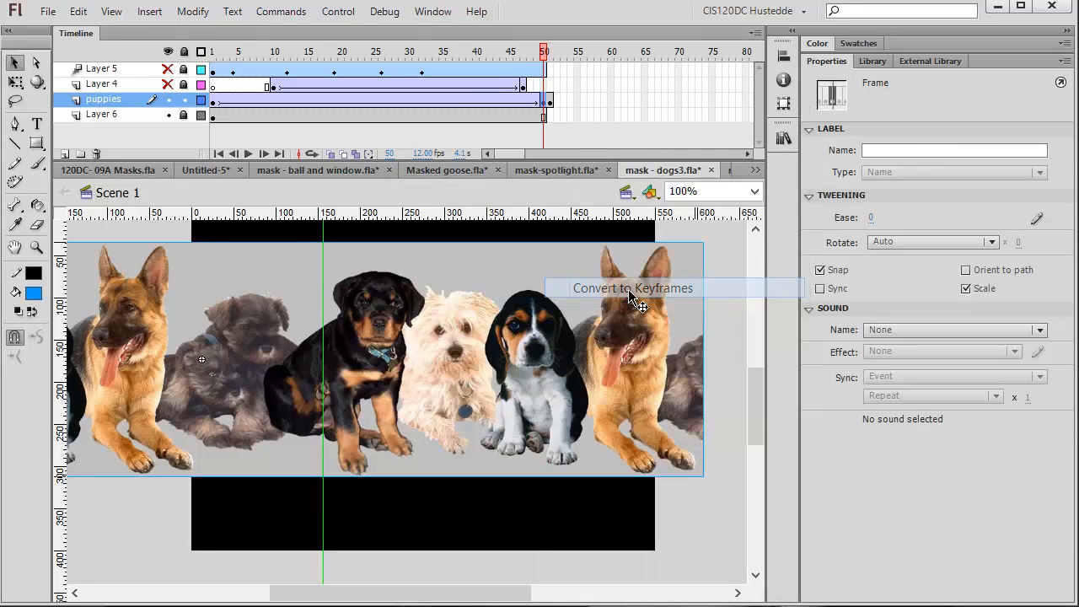
pyautogui.click(551, 101)
pyautogui.rightClick(552, 100)
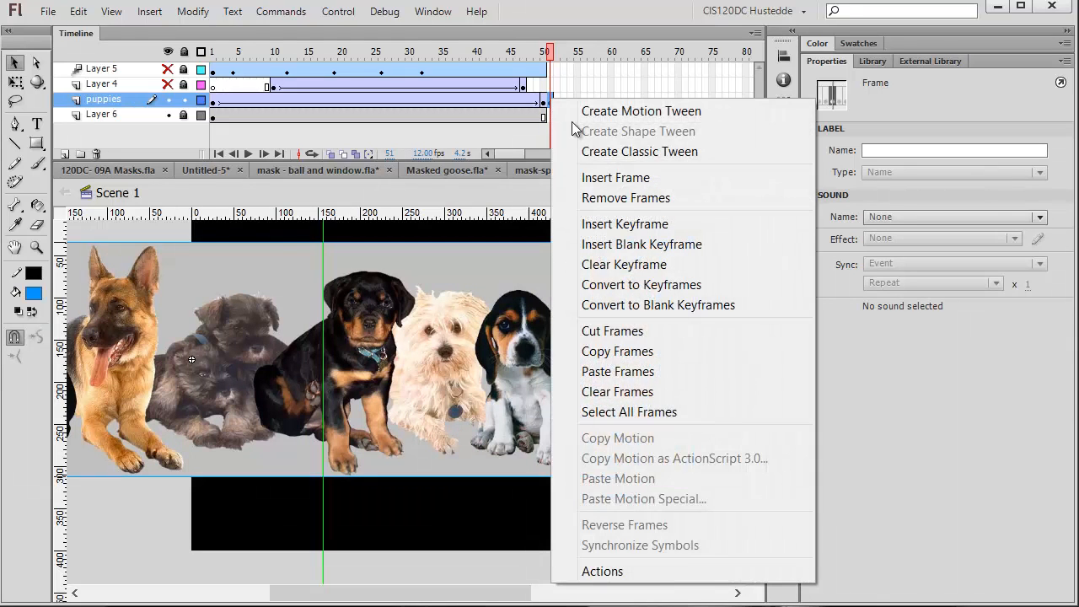
pyautogui.click(620, 197)
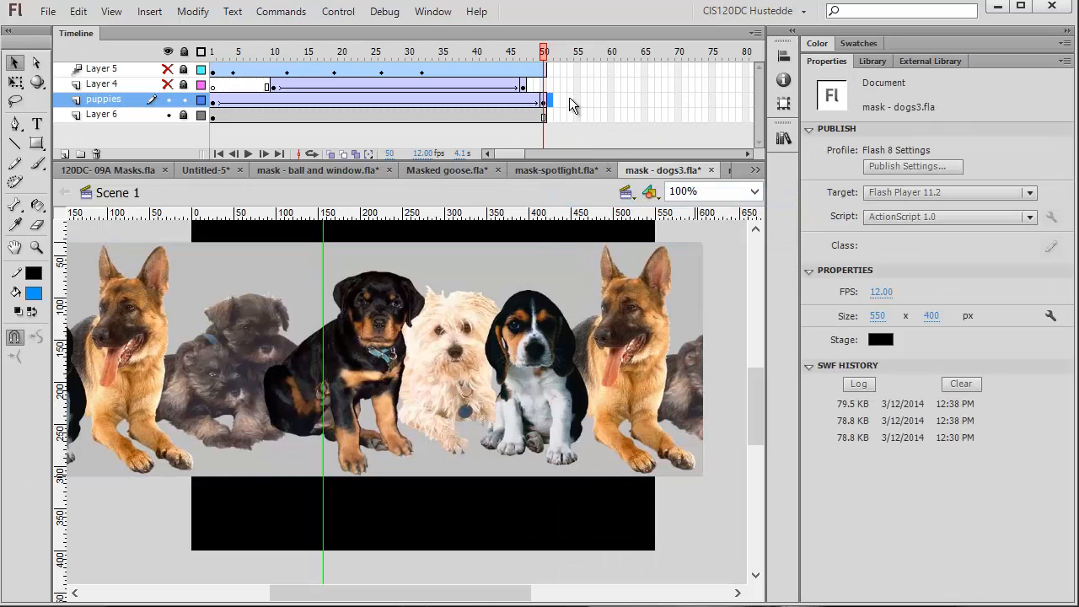
# Unhide Layer 4 and Layer 5, and scrub the timeline from frame 1 to preview the running dog over the puppies
pyautogui.moveTo(544, 53); pyautogui.dragTo(86, 53)
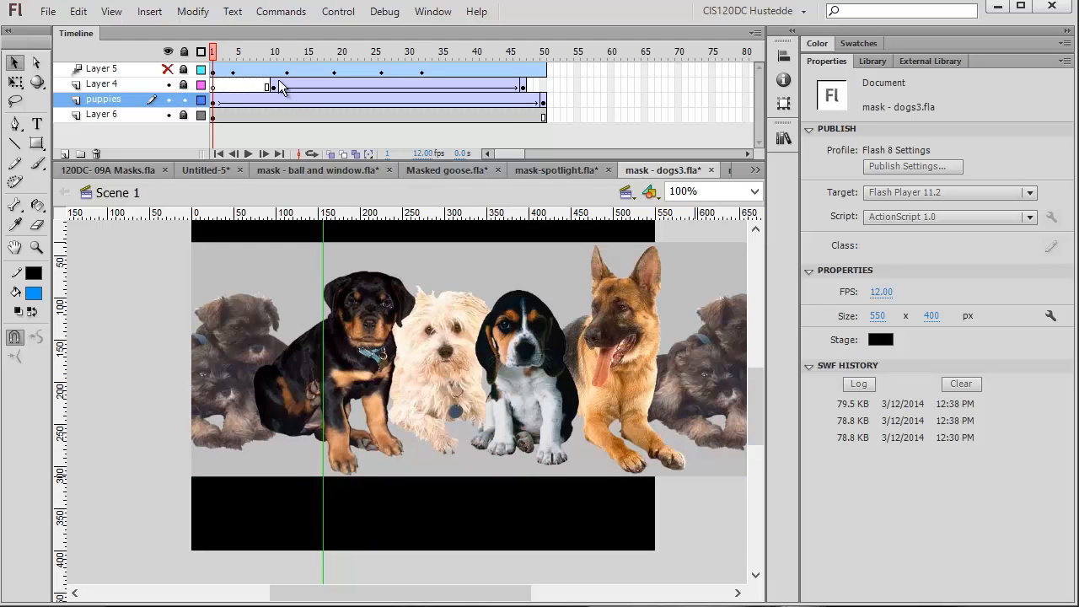
pyautogui.moveTo(211, 50); pyautogui.dragTo(201, 74)
pyautogui.click(167, 70)
pyautogui.moveTo(215, 57); pyautogui.dragTo(445, 94)
# Test the movie in Flash Professional to preview the looping puppies strip, and close the preview
pyautogui.click(337, 11)
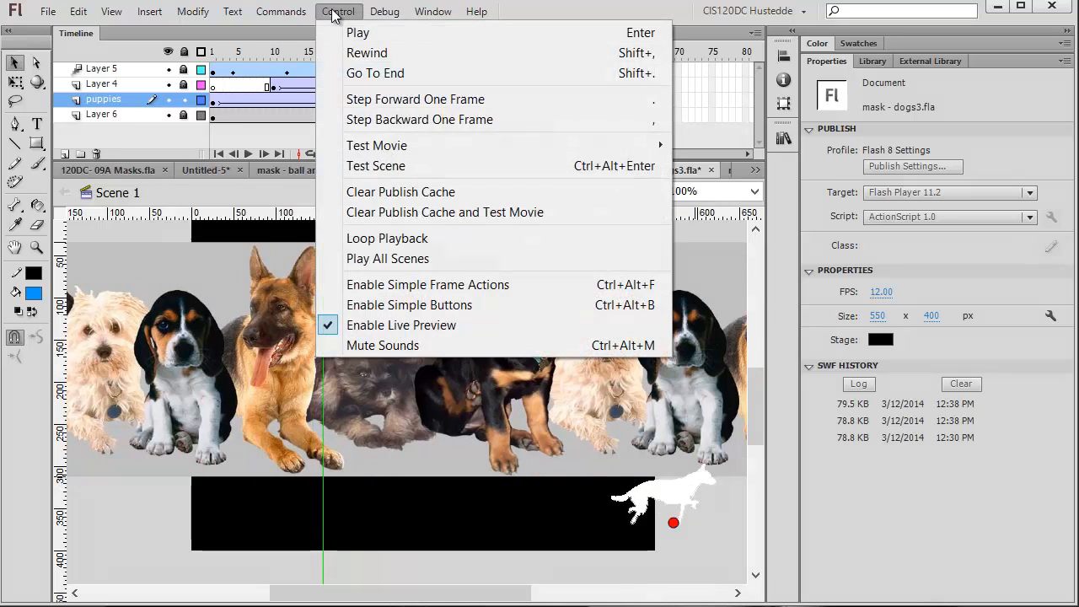
pyautogui.moveTo(385, 145)
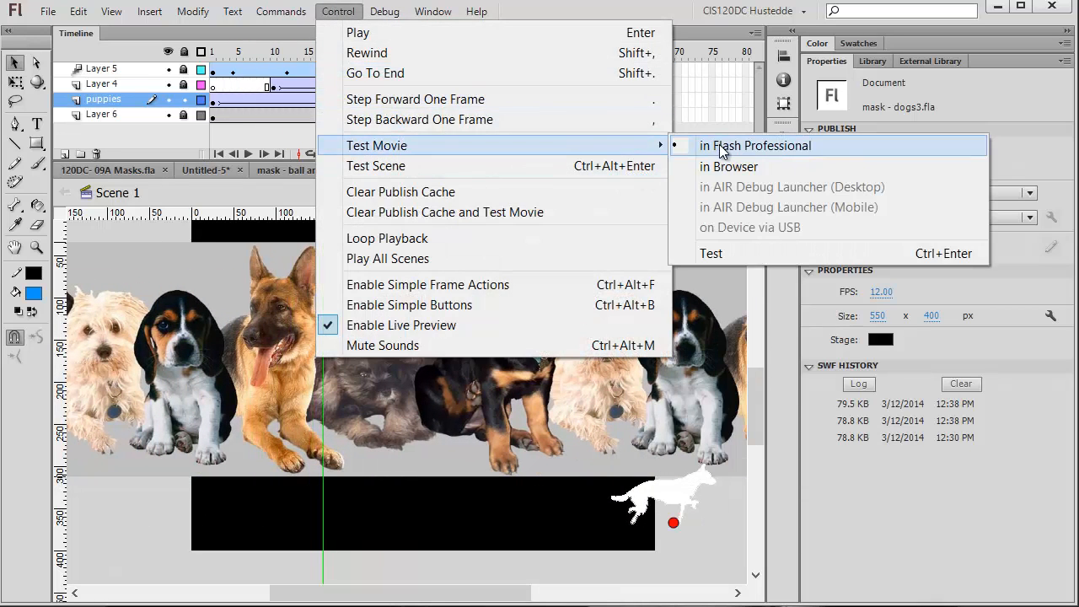
pyautogui.click(722, 146)
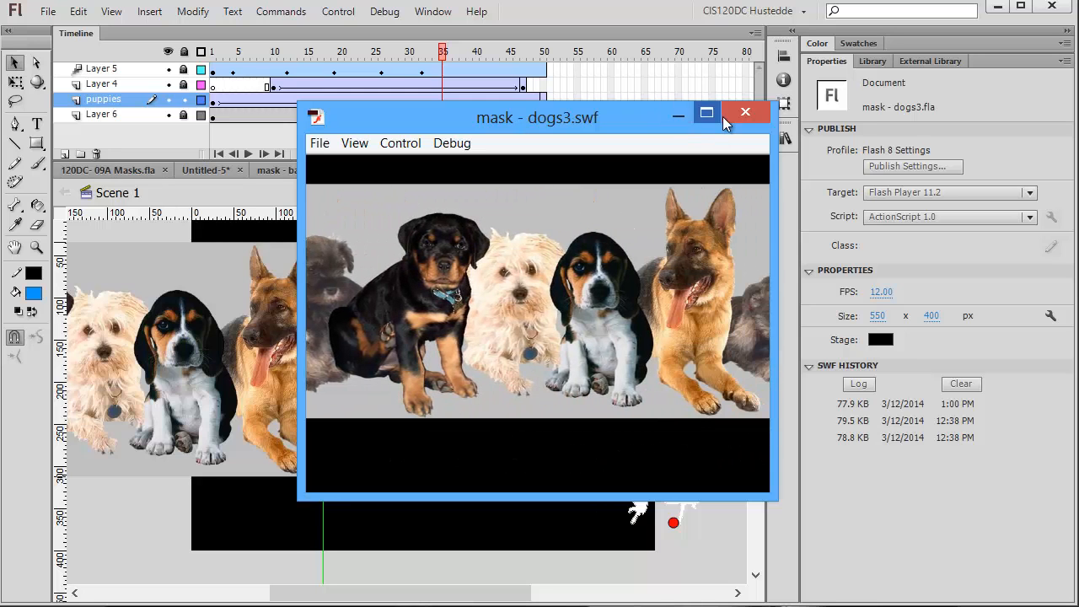
pyautogui.click(750, 115)
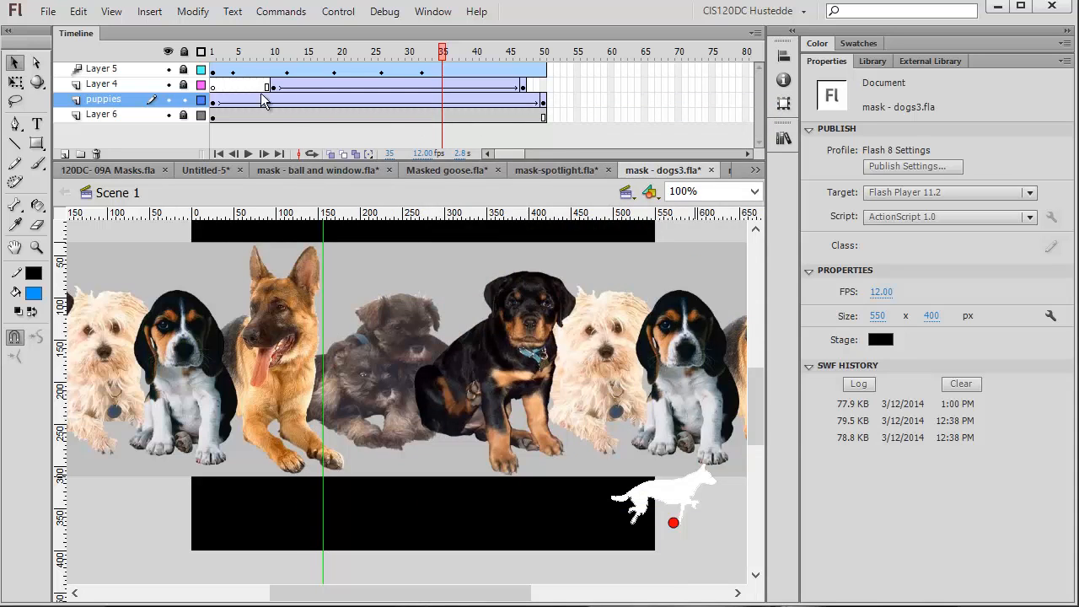
# Add a new layer above the puppies layer, lock the puppies layer, and place the text DOGS on the new layer
pyautogui.click(65, 153)
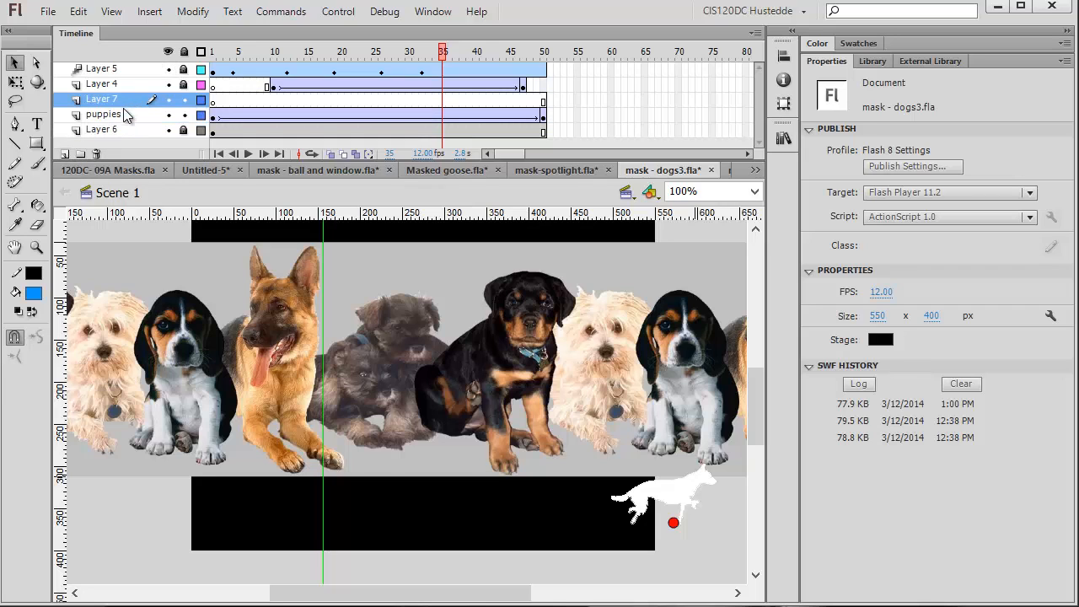
pyautogui.click(36, 124)
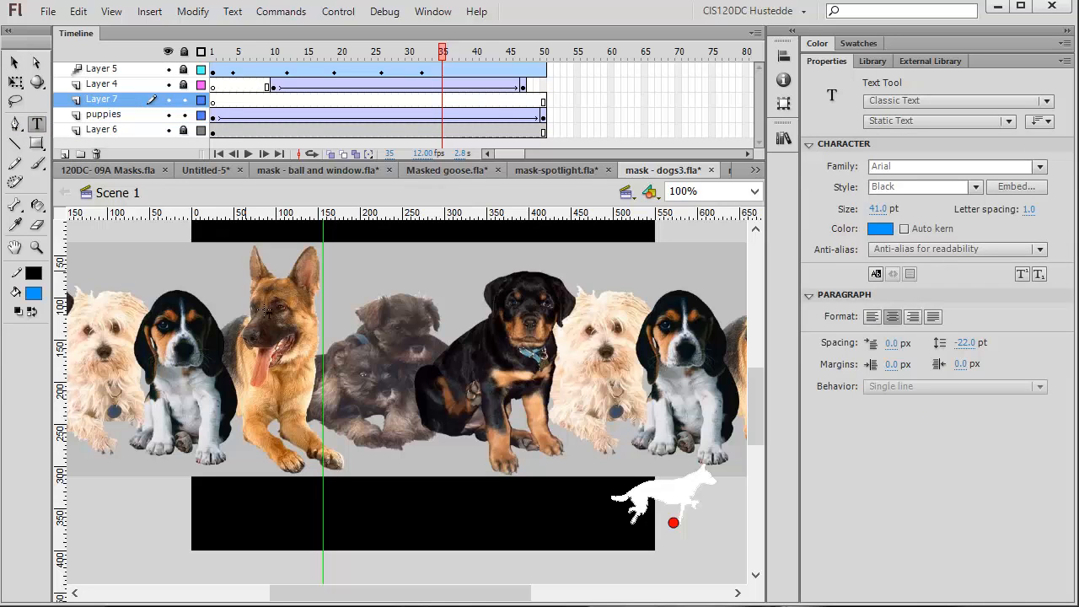
pyautogui.click(184, 115)
pyautogui.click(242, 320)
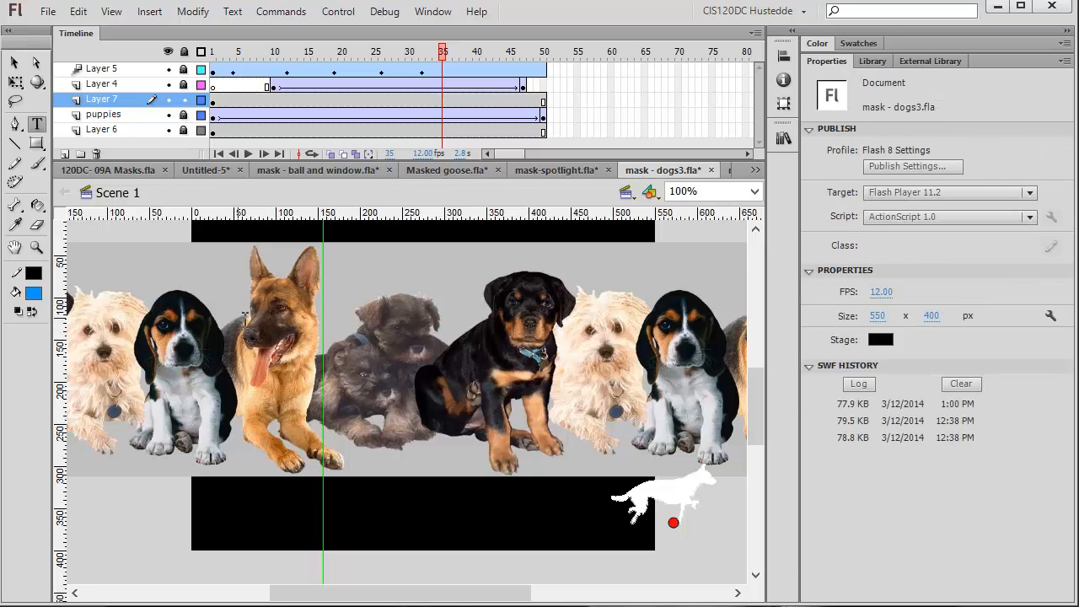
pyautogui.write('DO')
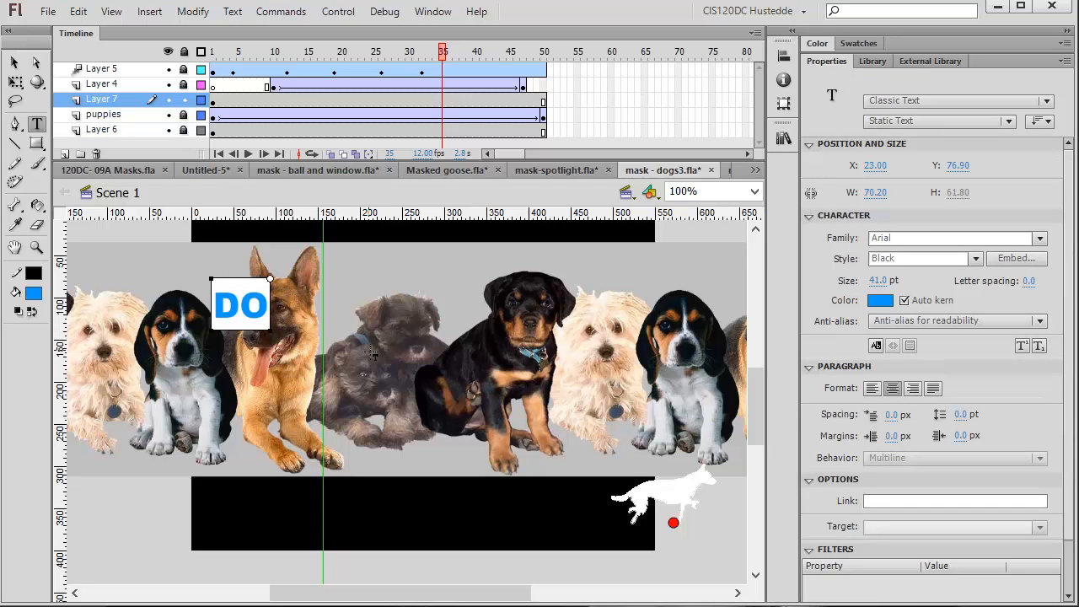
pyautogui.write('GS')
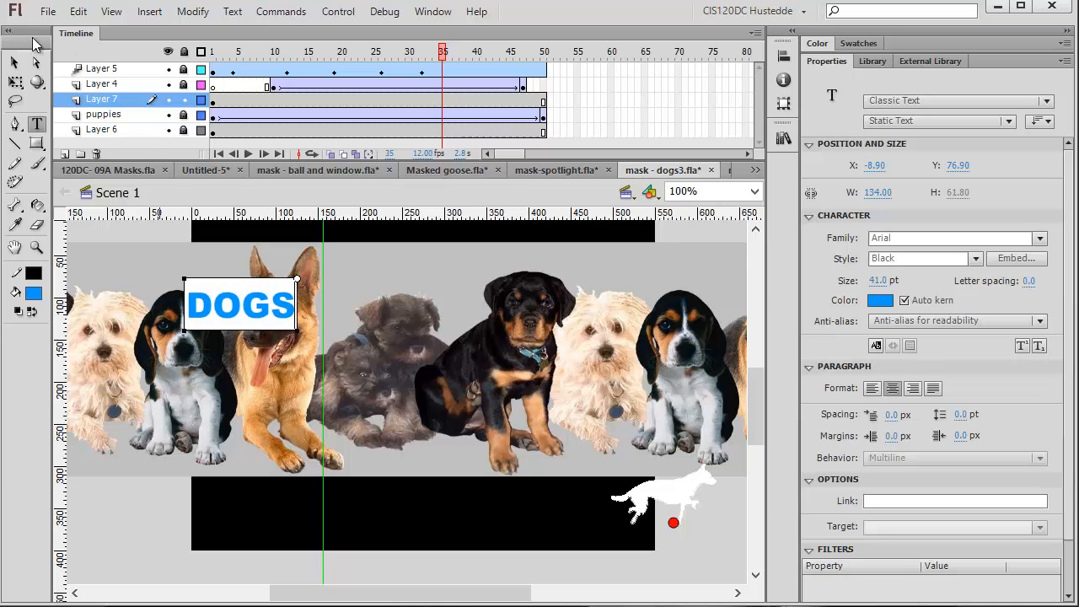
# Set the DOGS text to the Impact font at 96 pt
pyautogui.click(15, 62)
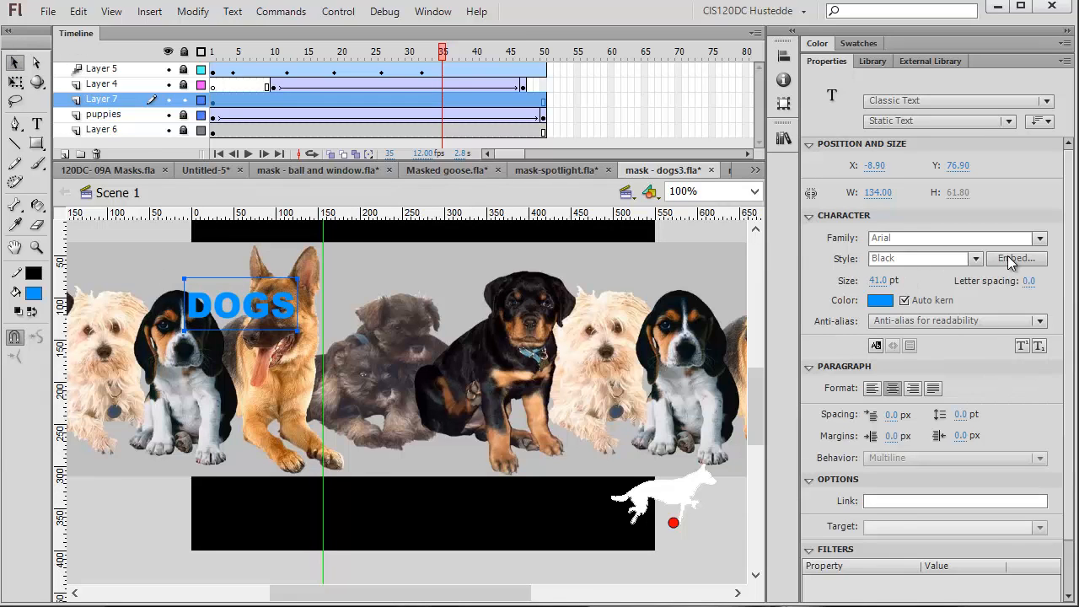
pyautogui.moveTo(877, 280); pyautogui.dragTo(931, 278)
pyautogui.click(1041, 238)
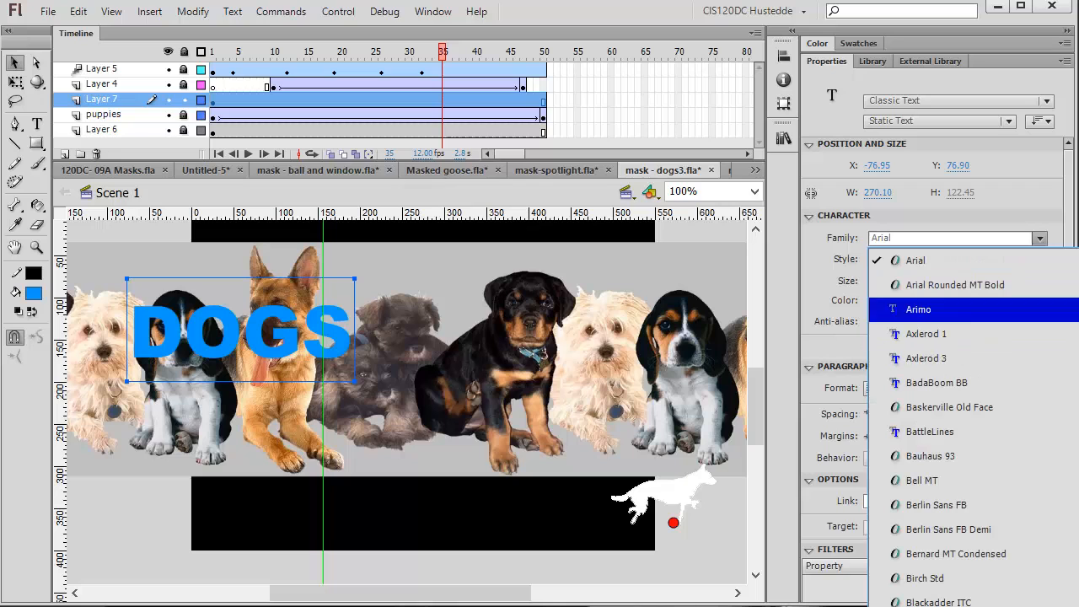
pyautogui.scroll(-7, 973, 429)
pyautogui.scroll(-15, 973, 428)
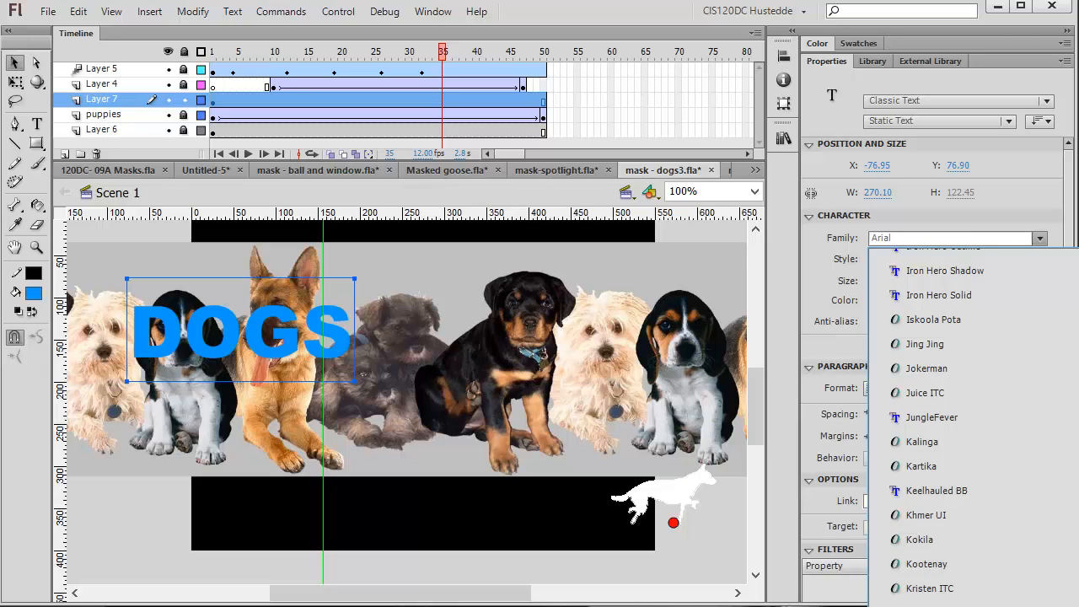
pyautogui.scroll(2, 973, 422)
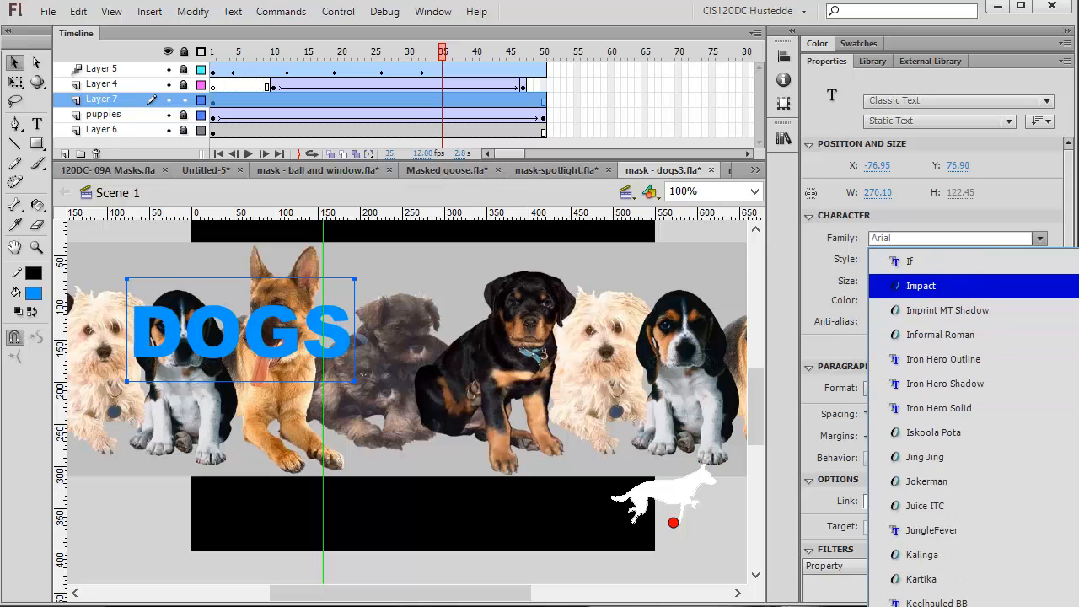
pyautogui.click(921, 286)
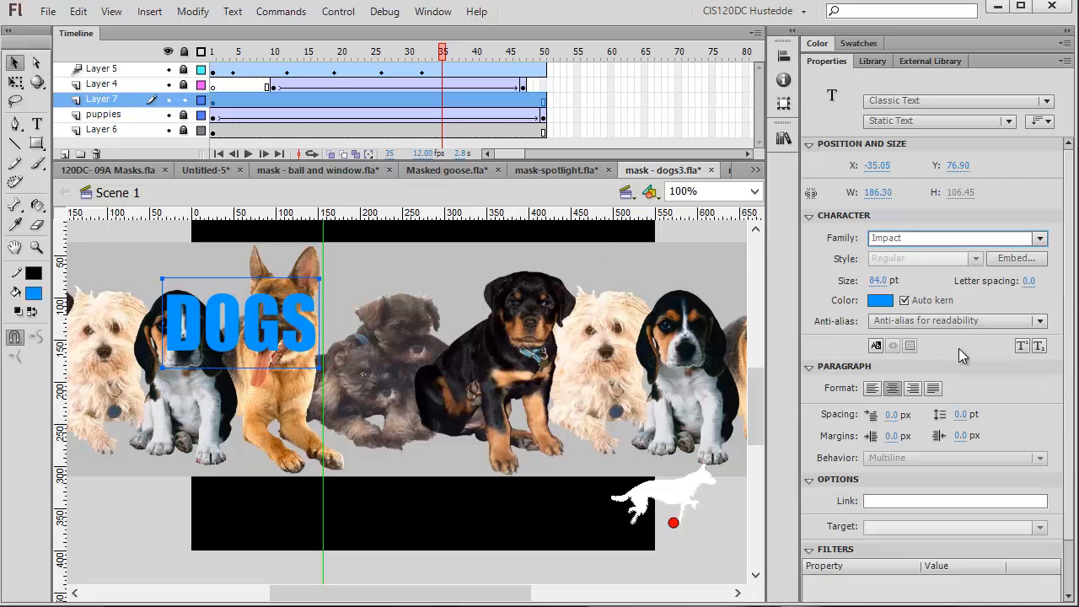
pyautogui.moveTo(881, 289); pyautogui.dragTo(986, 284)
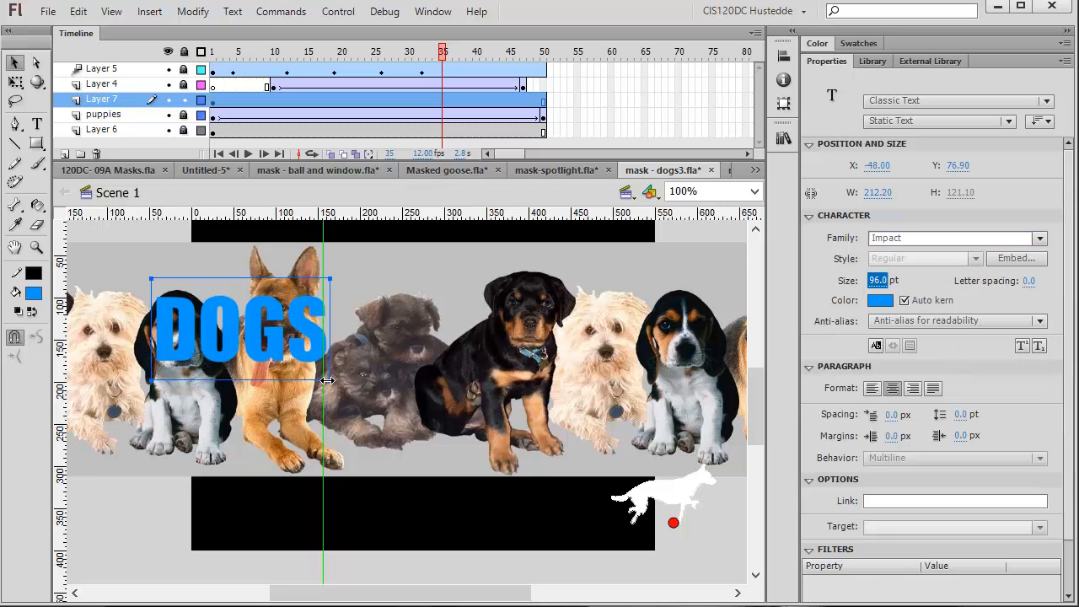
# Scale the DOGS text with Free Transform to about 518 x 227 px and position it over the puppies on the stage
pyautogui.click(81, 99)
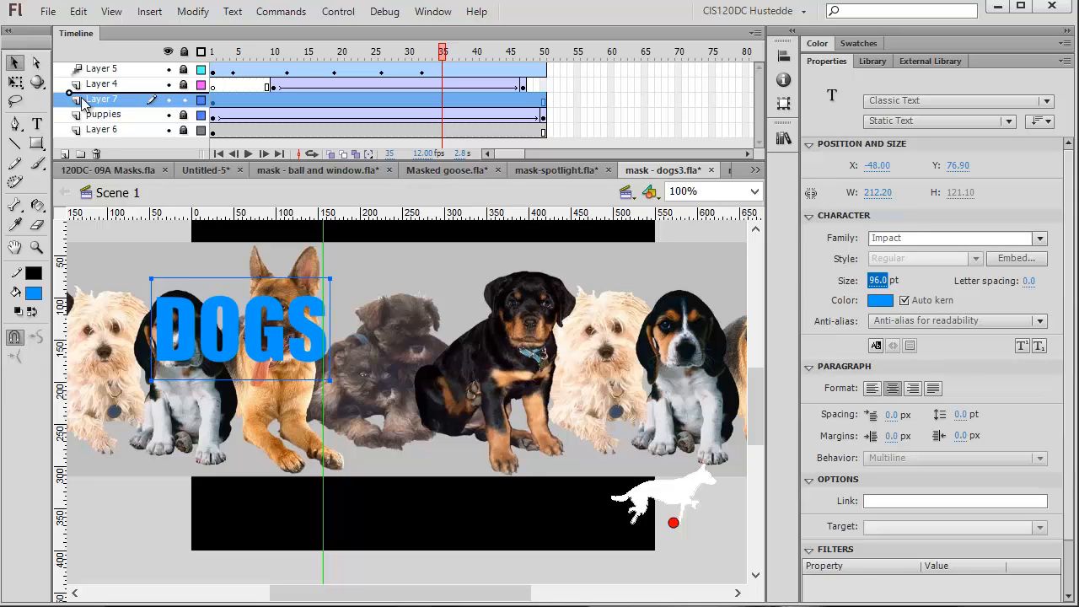
pyautogui.click(15, 83)
pyautogui.click(319, 348)
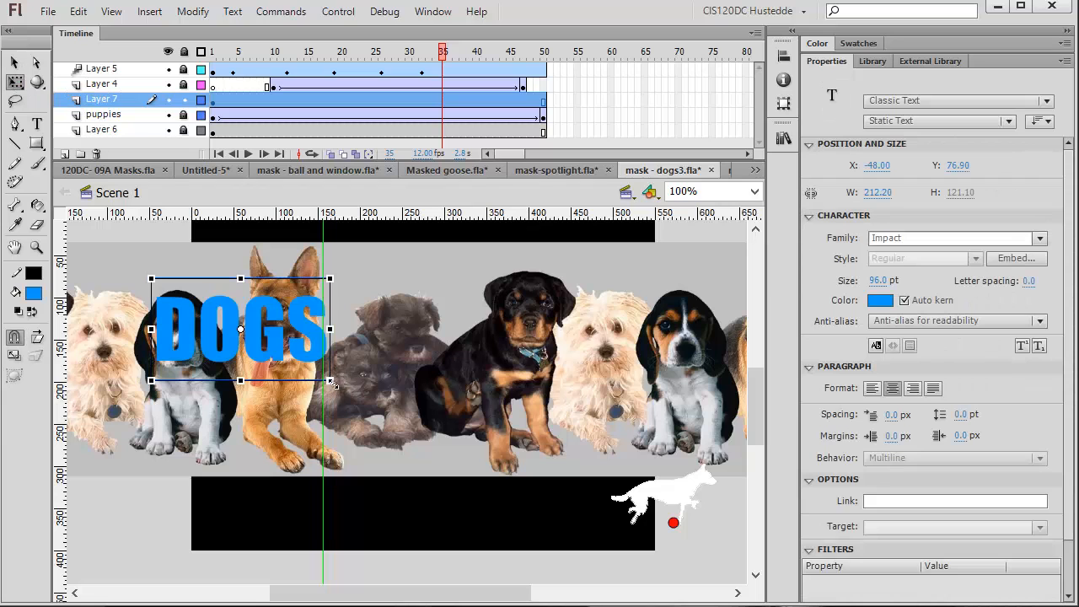
pyautogui.moveTo(329, 381); pyautogui.dragTo(453, 421)
pyautogui.moveTo(276, 327); pyautogui.dragTo(457, 375)
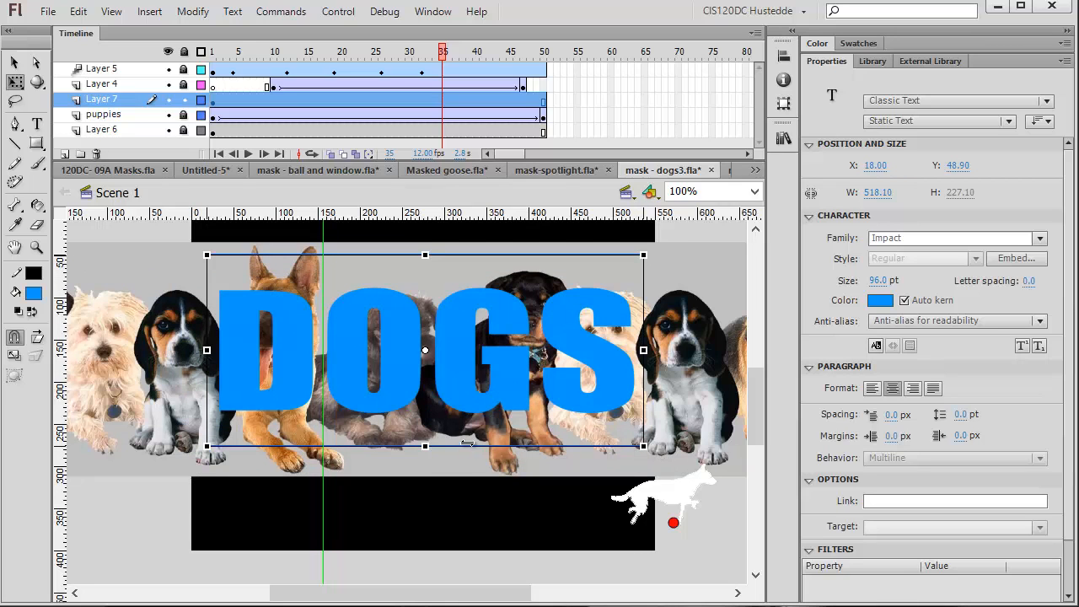
# Stretch the DOGS text vertically to about 369 px high, shifting it to X 26
pyautogui.moveTo(426, 447); pyautogui.dragTo(428, 474)
pyautogui.moveTo(396, 344); pyautogui.dragTo(402, 348)
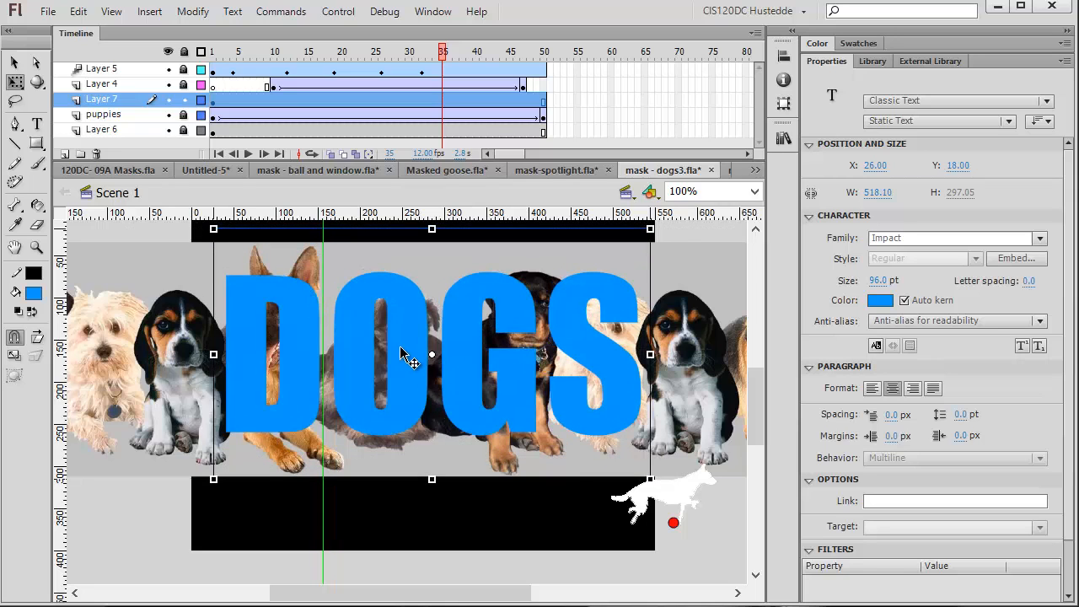
pyautogui.moveTo(431, 487); pyautogui.dragTo(432, 510)
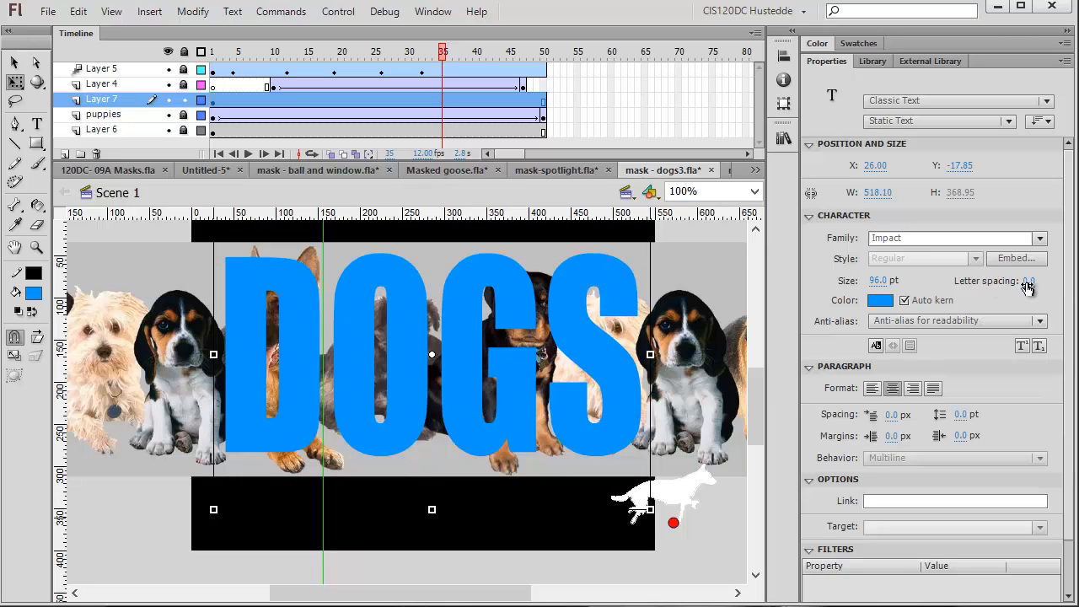
# Set the DOGS letter spacing to -3, move the text to X 26.65, and stretch its height to about 399 px
pyautogui.moveTo(1029, 280); pyautogui.dragTo(1028, 290)
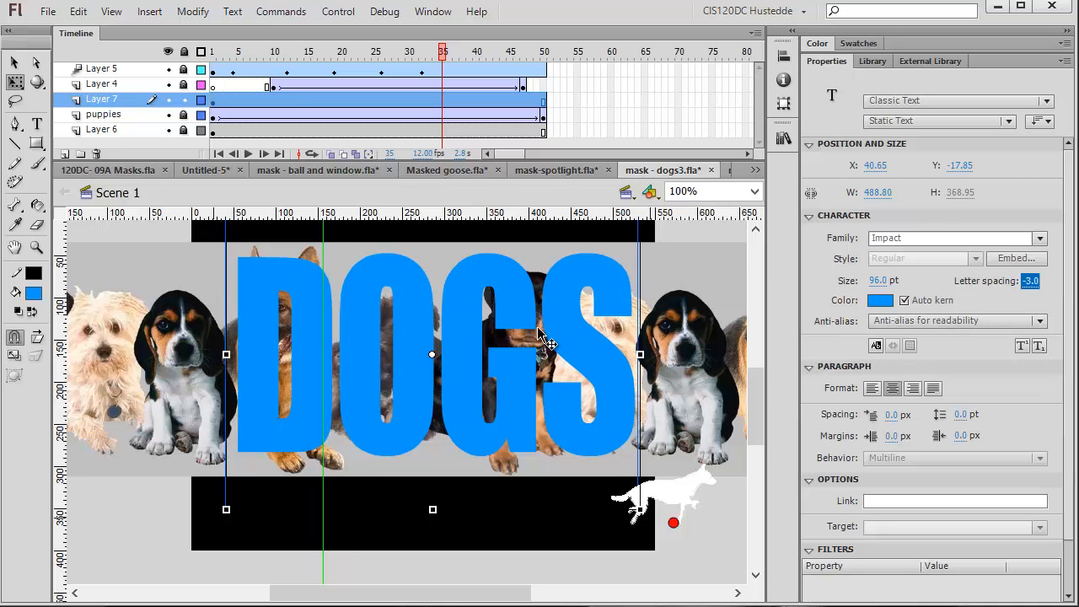
pyautogui.moveTo(578, 331)
pyautogui.mouseDown()
pyautogui.moveTo(562, 349)
pyautogui.moveTo(565, 340)
pyautogui.mouseUp()
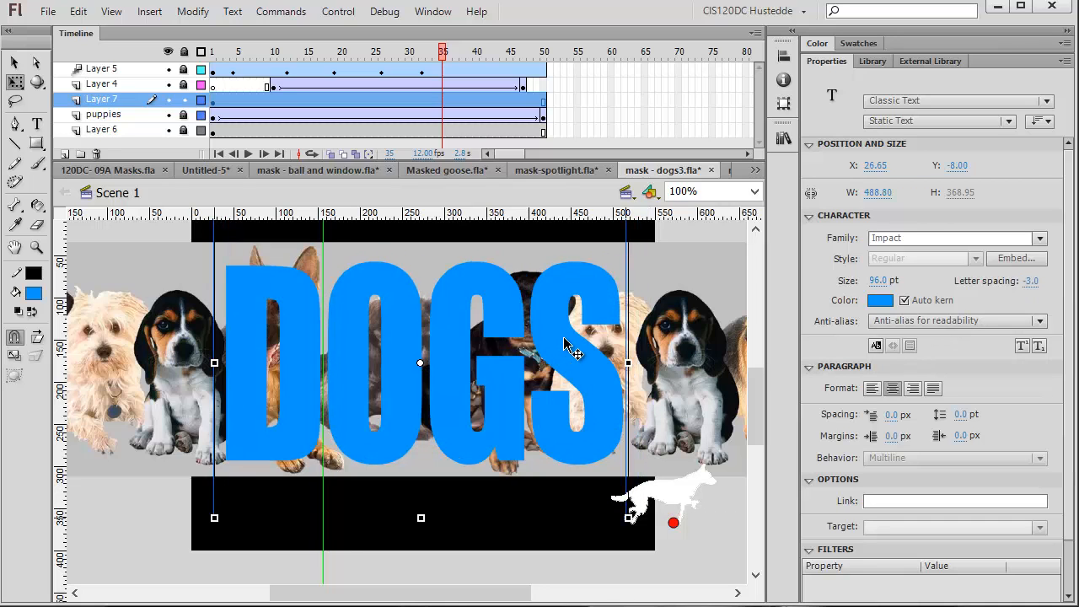
pyautogui.moveTo(421, 519); pyautogui.dragTo(421, 532)
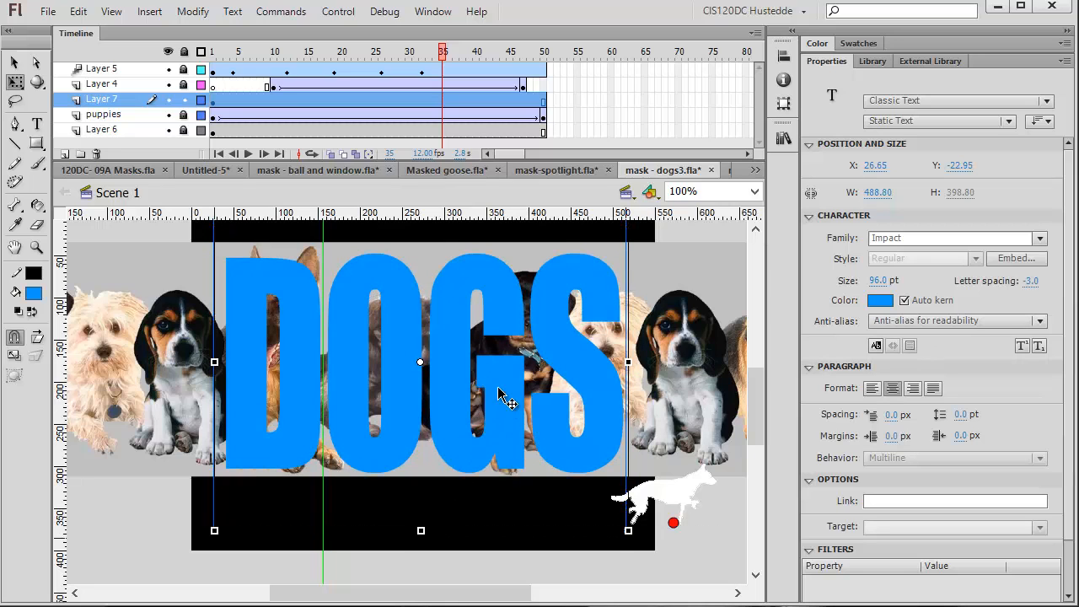
# Turn Layer 7 into a mask for the puppies layer and test the movie in Flash Professional
pyautogui.rightClick(109, 102)
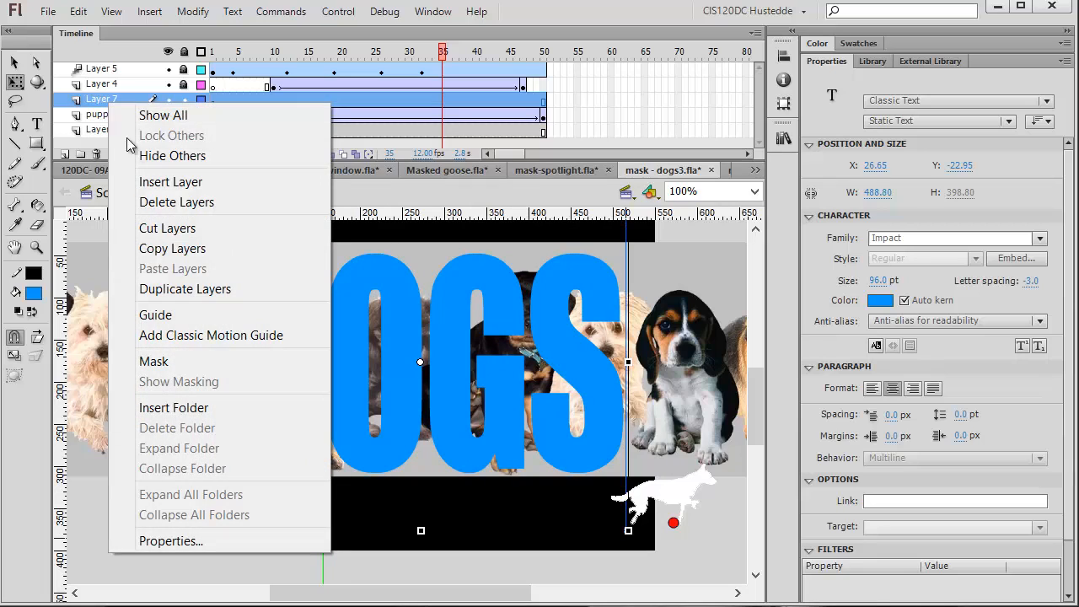
pyautogui.click(174, 363)
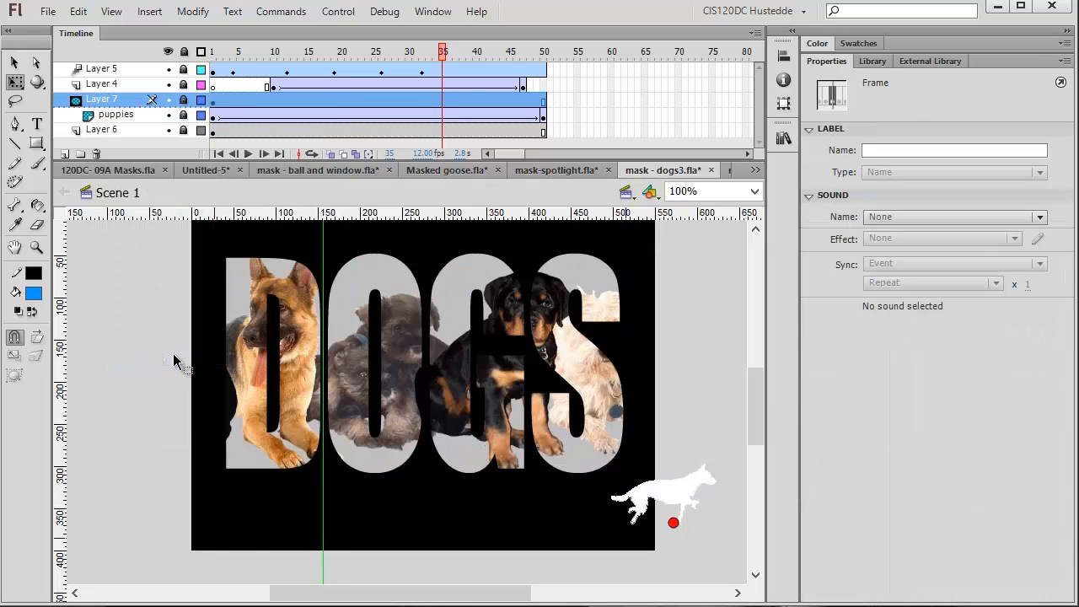
pyautogui.click(338, 12)
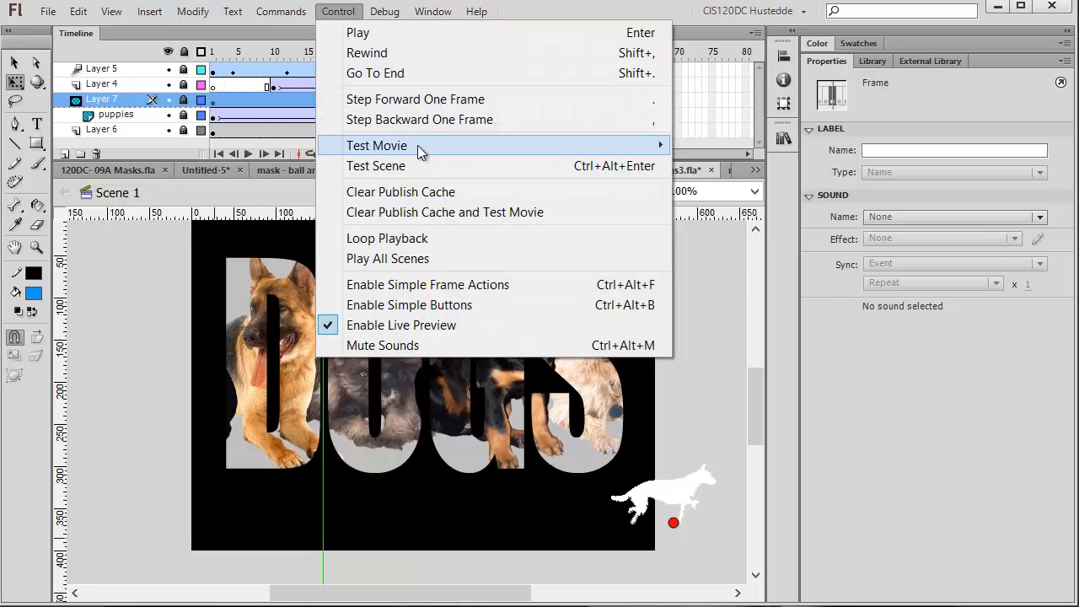
pyautogui.moveTo(486, 148)
pyautogui.click(729, 141)
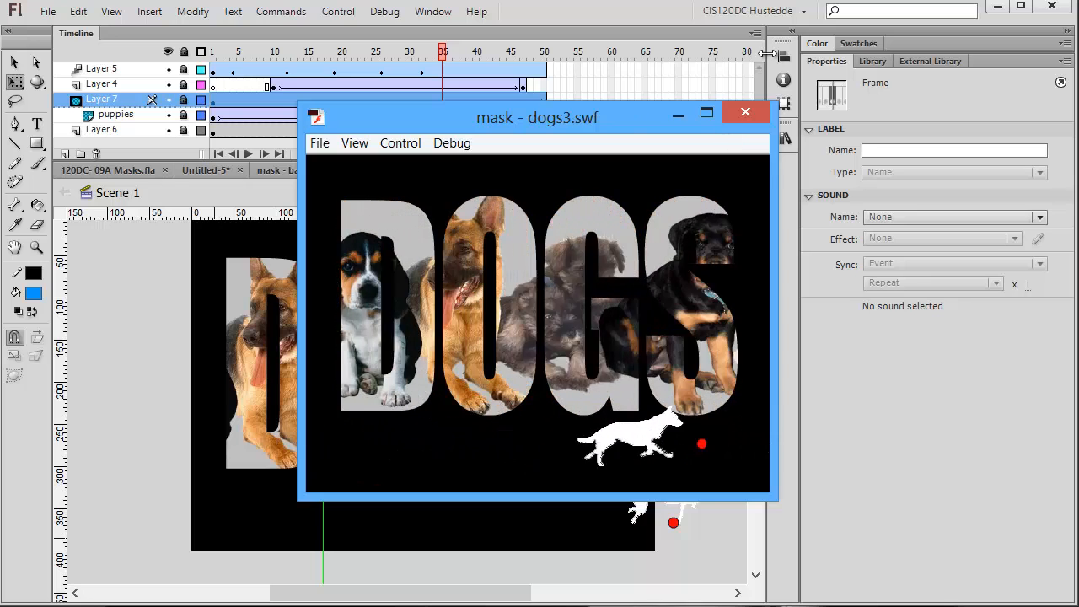
pyautogui.click(748, 117)
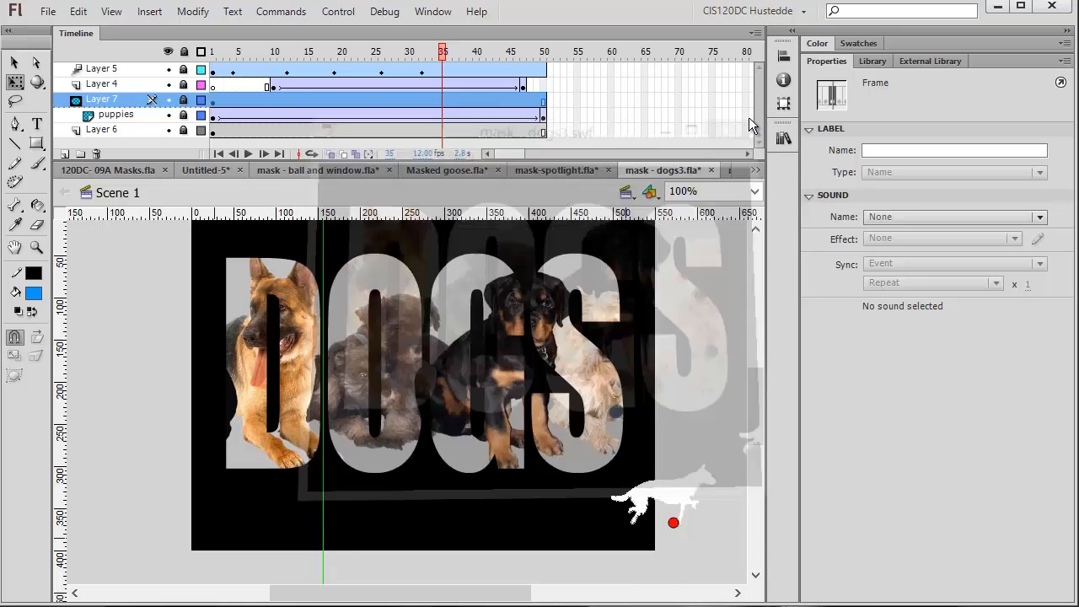
# Add a new layer above Layer 7 and copy frame 1 of Layer 7 into its first frame
pyautogui.click(65, 154)
pyautogui.rightClick(216, 118)
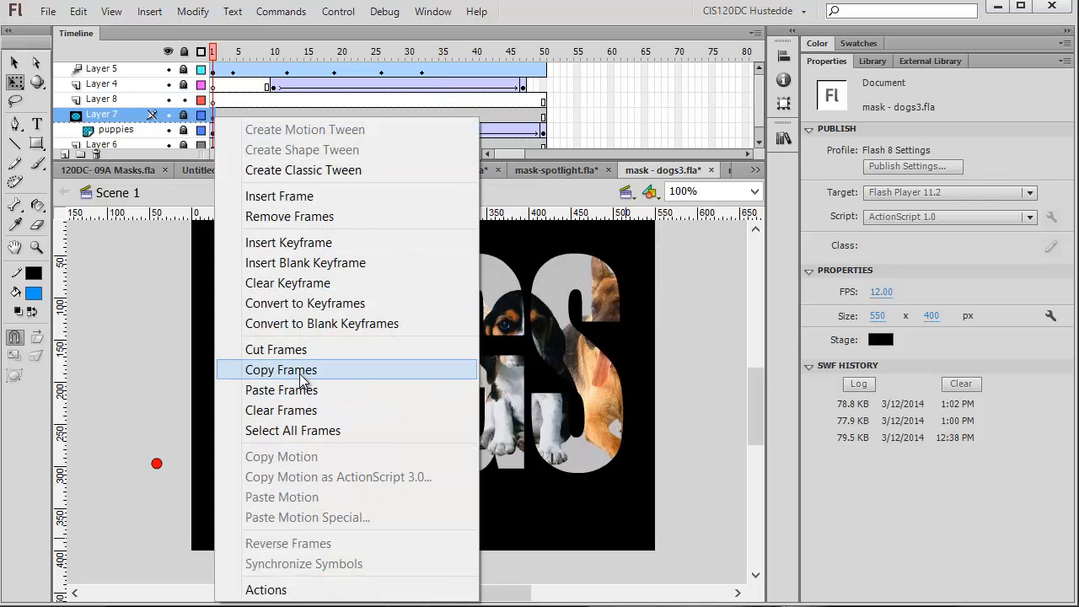
pyautogui.click(299, 374)
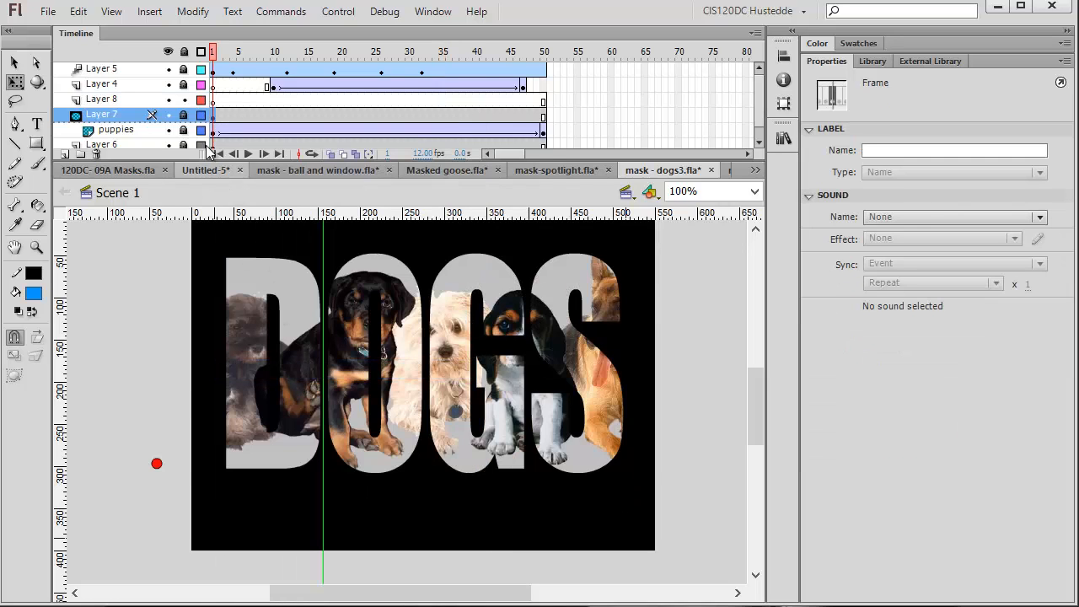
pyautogui.rightClick(212, 100)
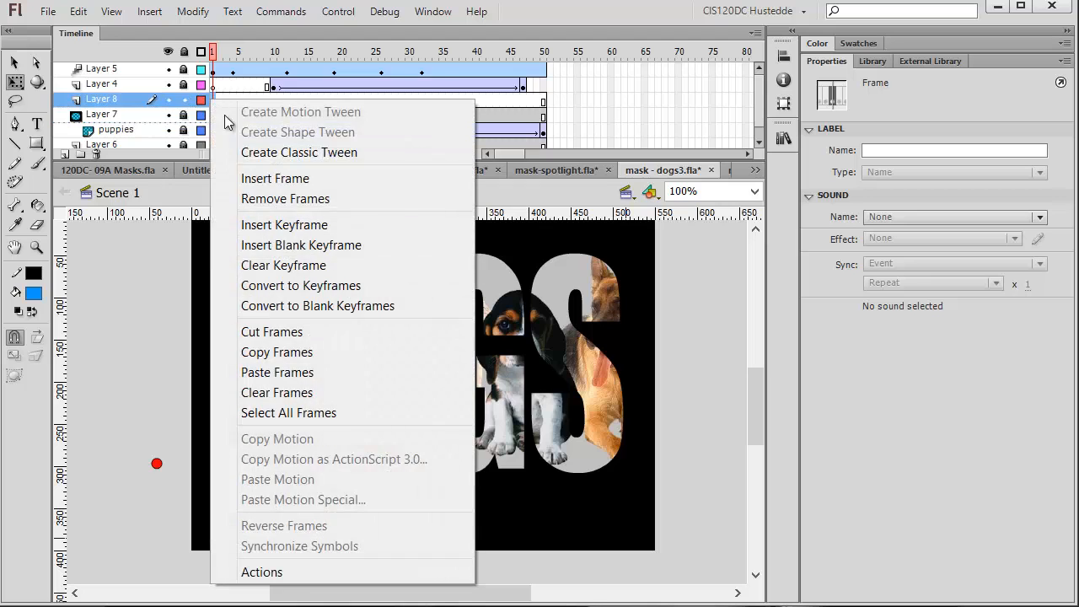
pyautogui.click(319, 371)
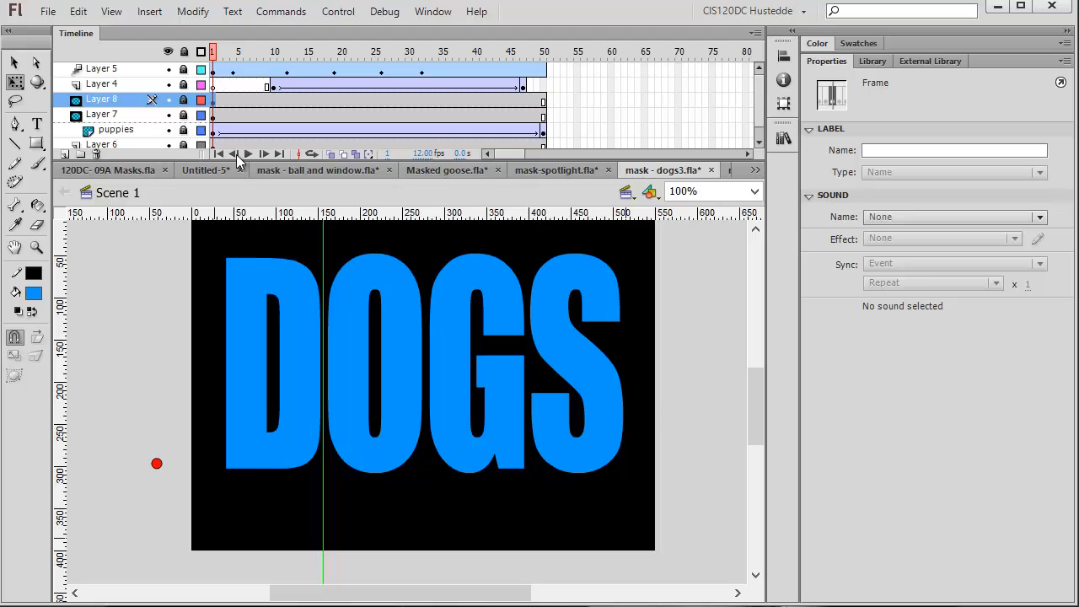
# Unlock Layer 8, turn off its Mask setting, and select its DOGS text
pyautogui.click(149, 101)
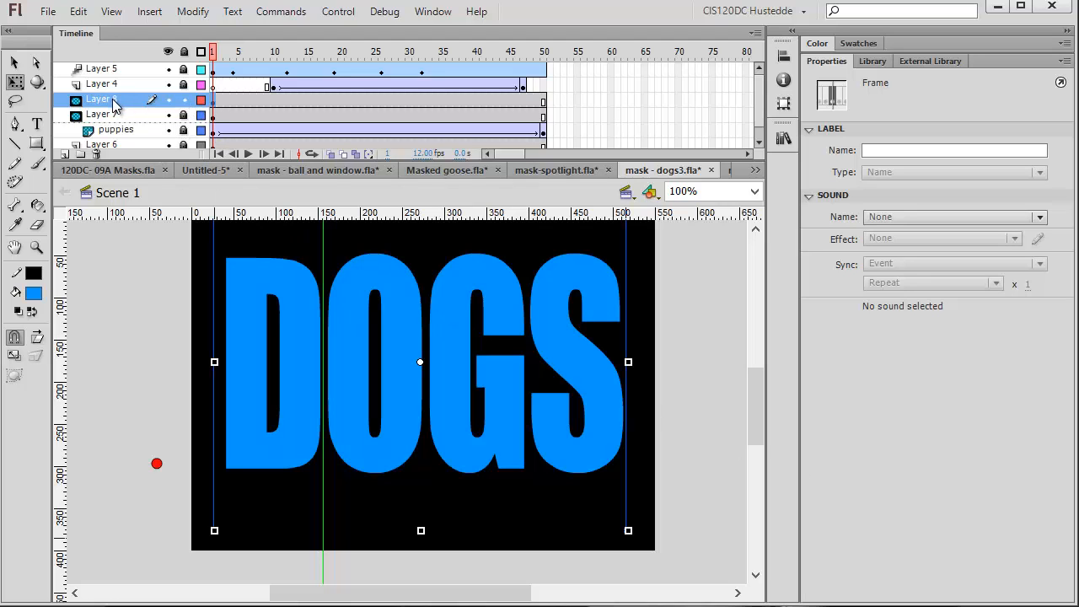
pyautogui.rightClick(115, 101)
pyautogui.click(150, 357)
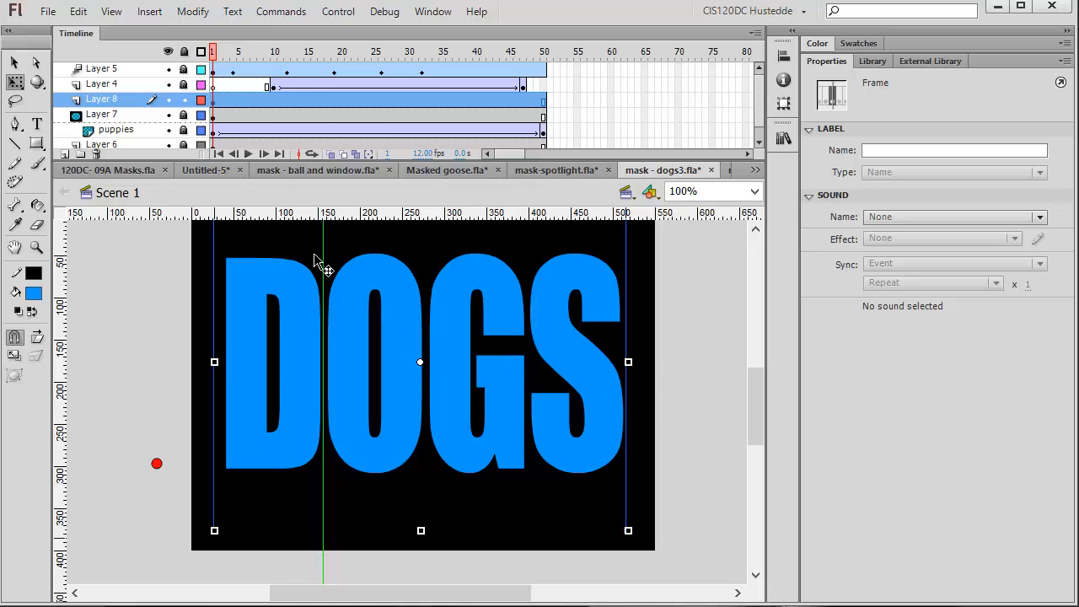
pyautogui.click(278, 292)
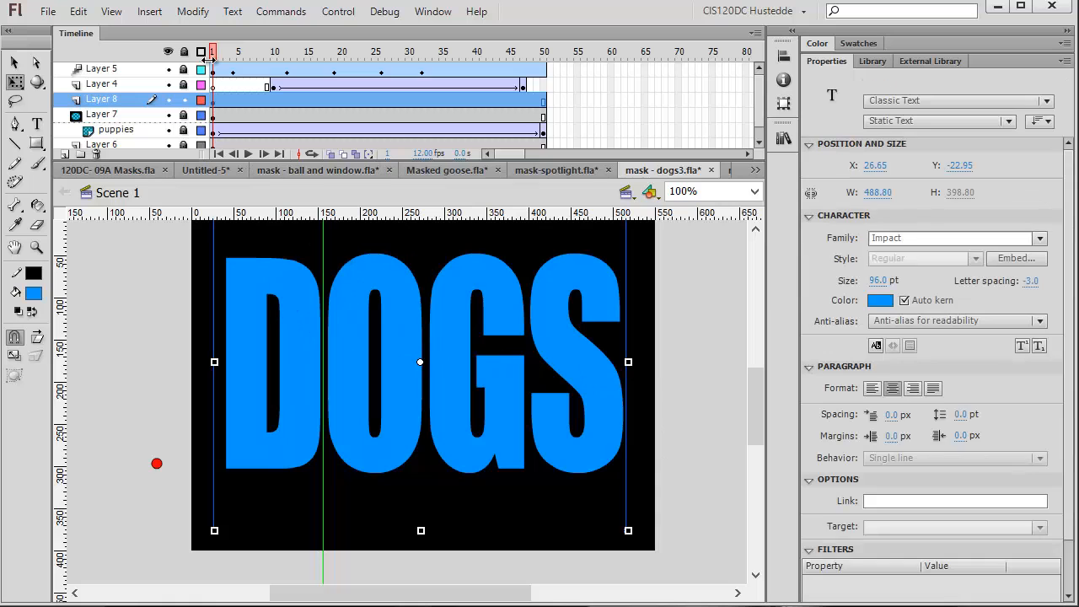
# Break the DOGS text on Layer 8 apart twice so the letters become shapes, and deselect them
pyautogui.click(193, 14)
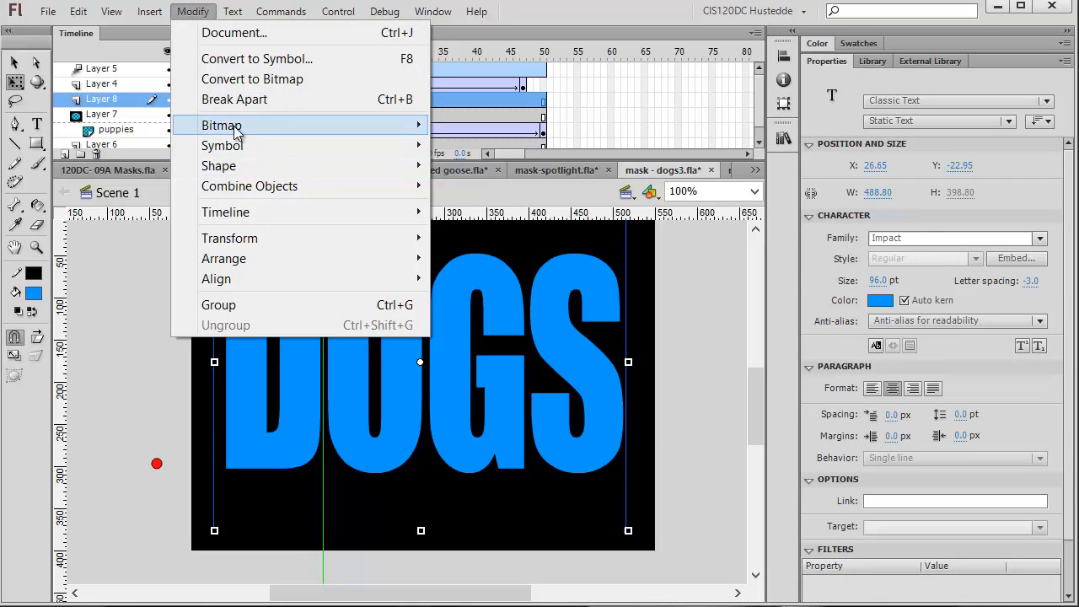
pyautogui.click(237, 100)
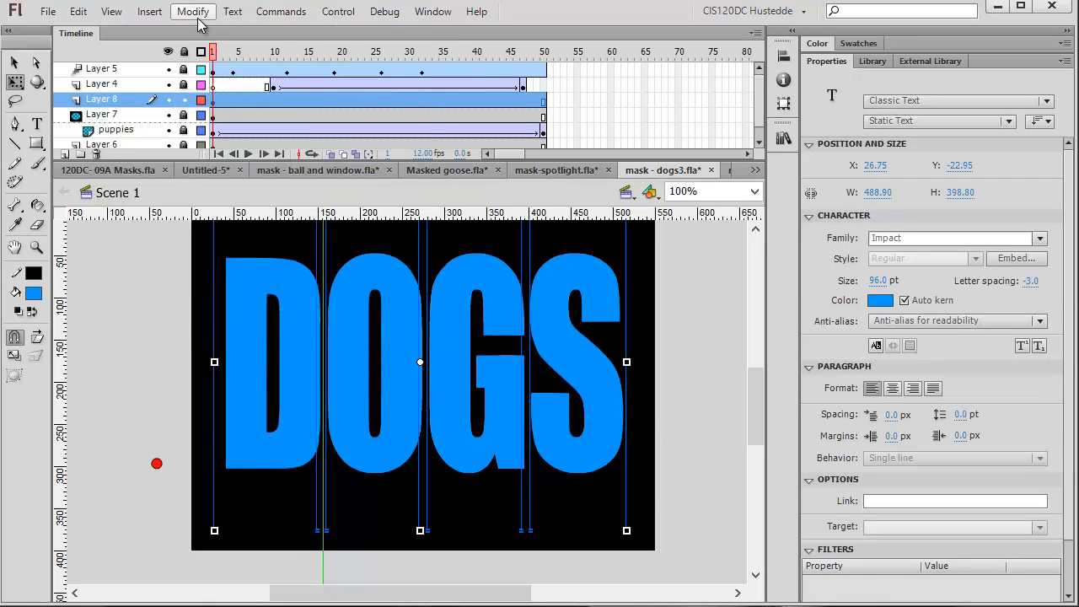
pyautogui.click(193, 12)
pyautogui.click(221, 100)
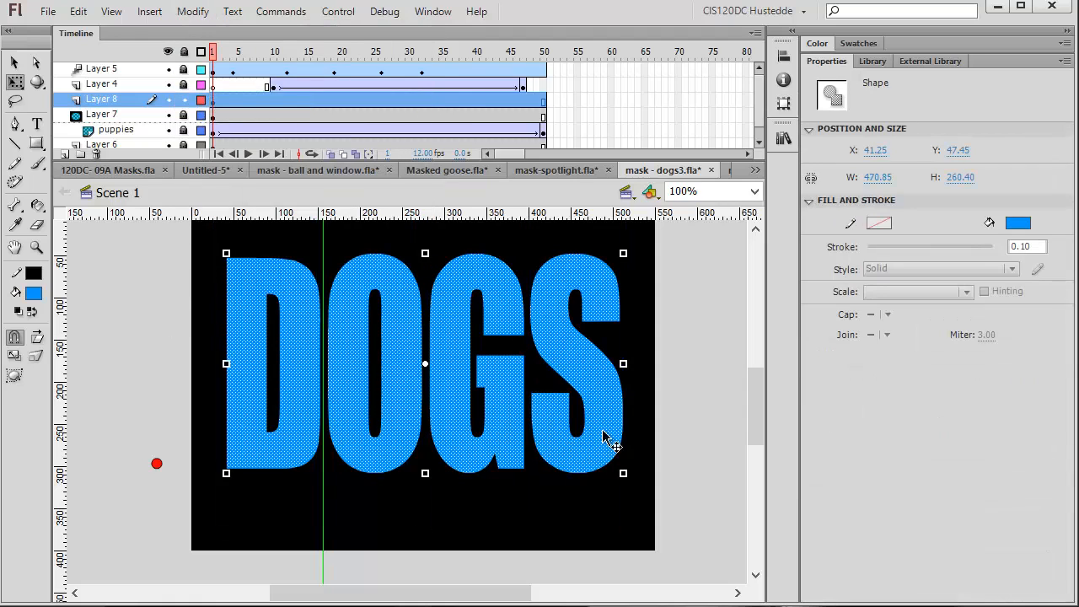
pyautogui.click(689, 438)
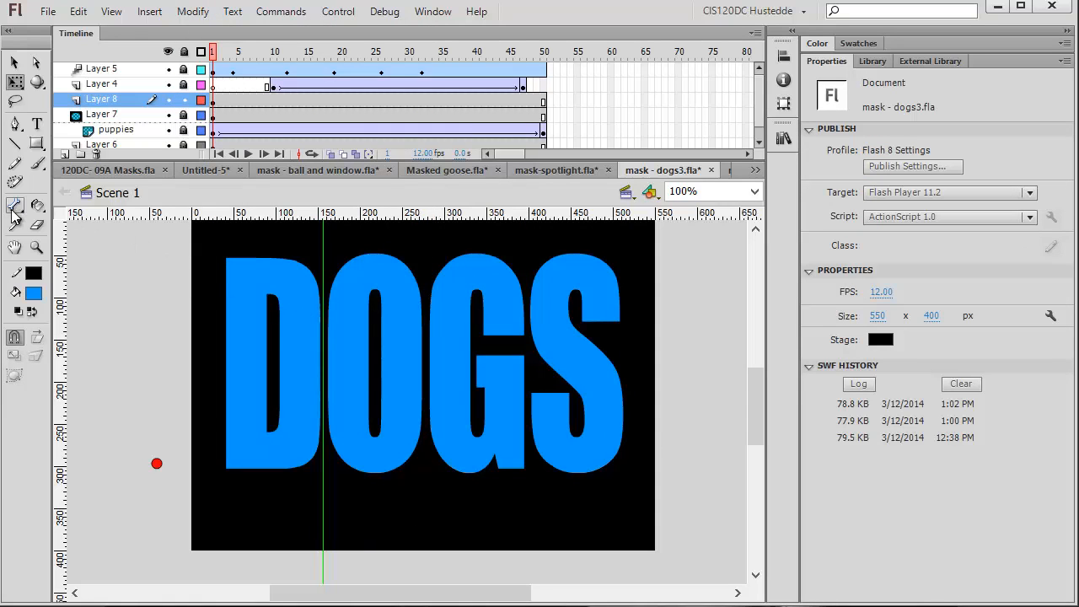
# Outline the letters D, O, G and S with a white stroke using the Ink Bottle Tool
pyautogui.click(36, 204)
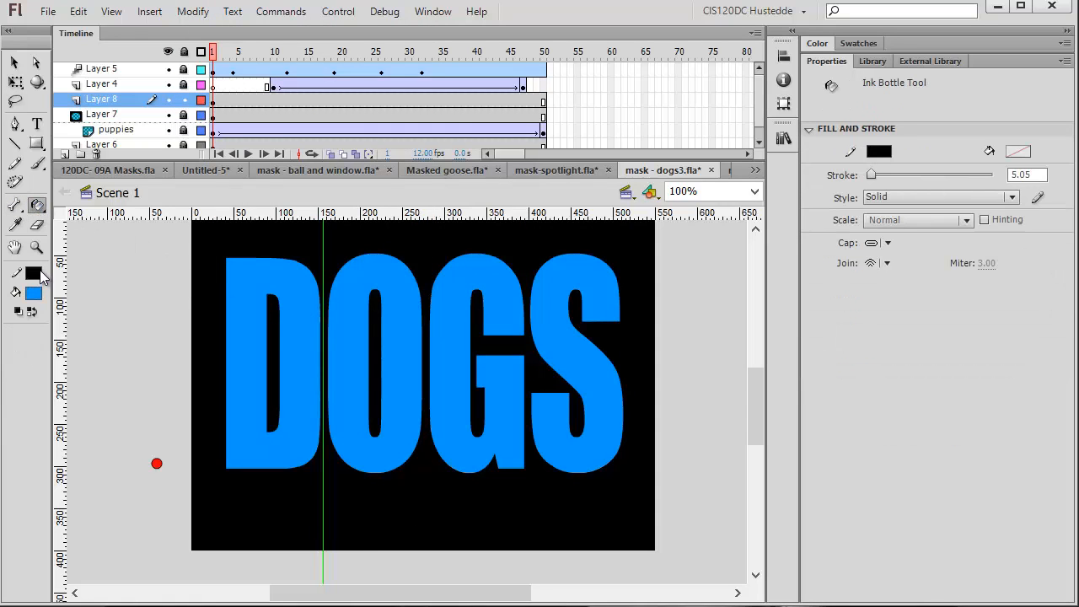
pyautogui.click(39, 276)
pyautogui.click(52, 375)
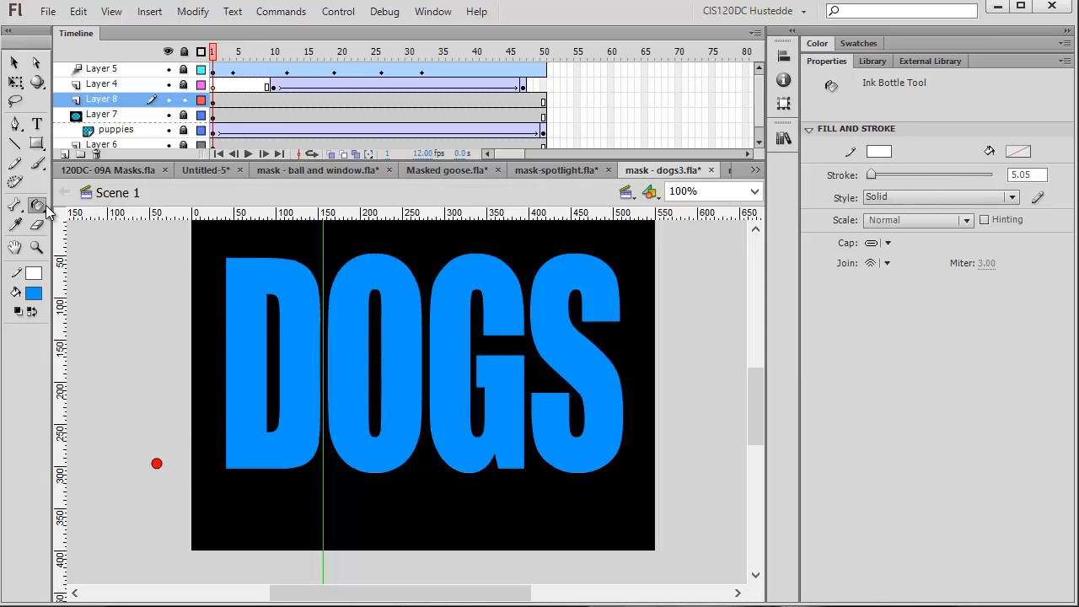
pyautogui.click(240, 268)
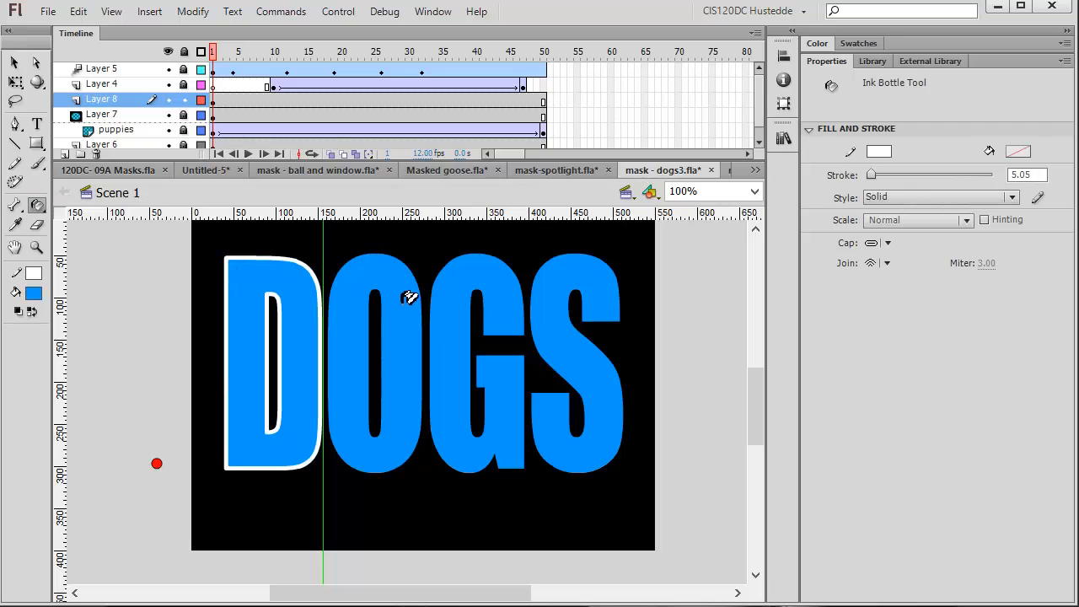
pyautogui.click(406, 292)
pyautogui.click(510, 298)
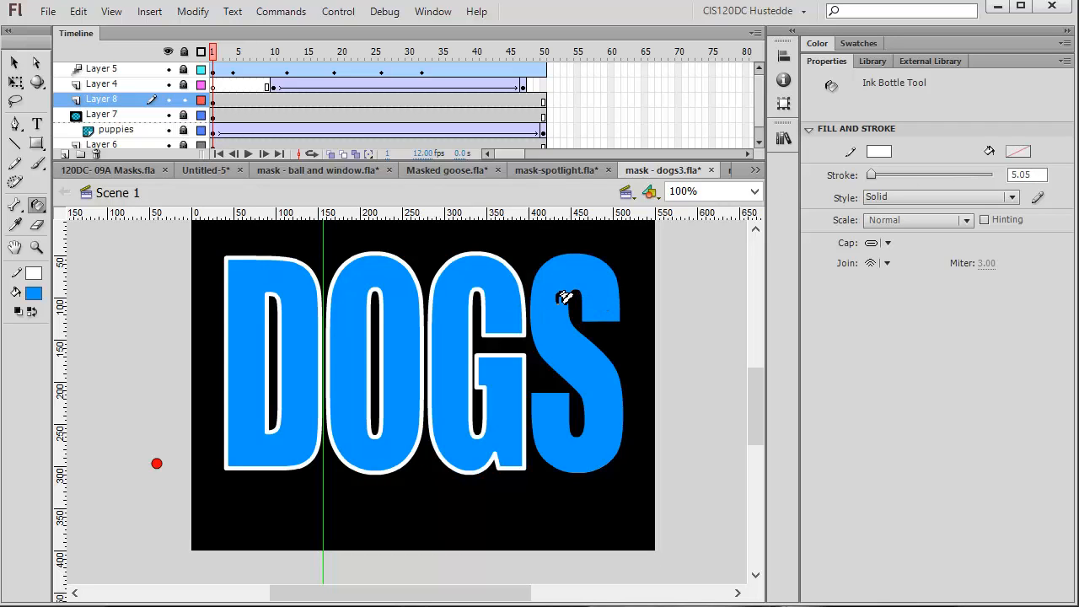
pyautogui.click(564, 297)
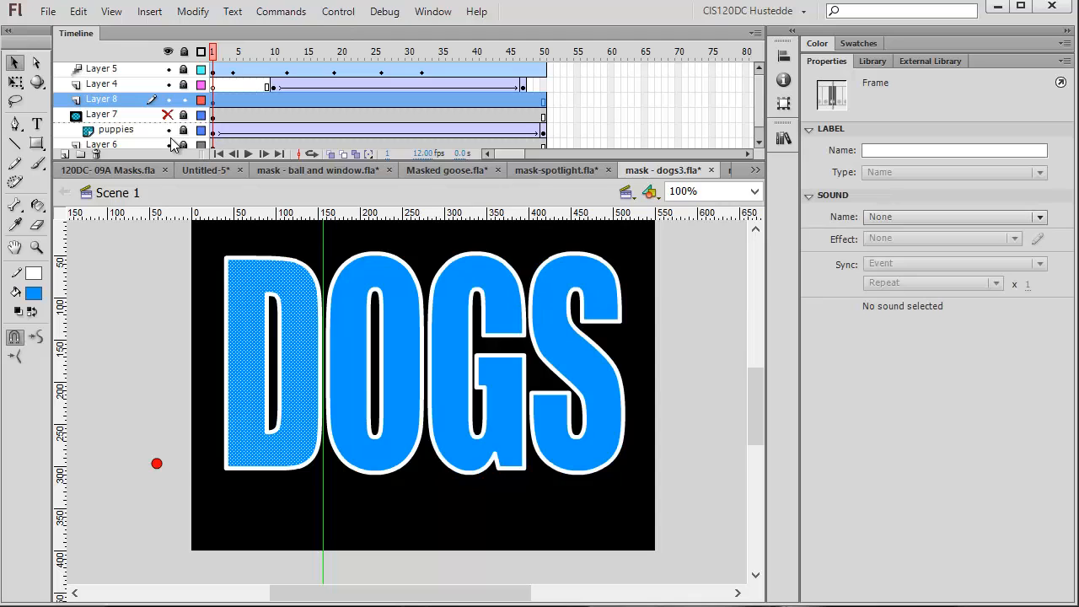
# Hide Layer 7 and the puppies layer, and delete the blue fill from each DOGS letter, keeping only the white outlines
pyautogui.click(171, 144)
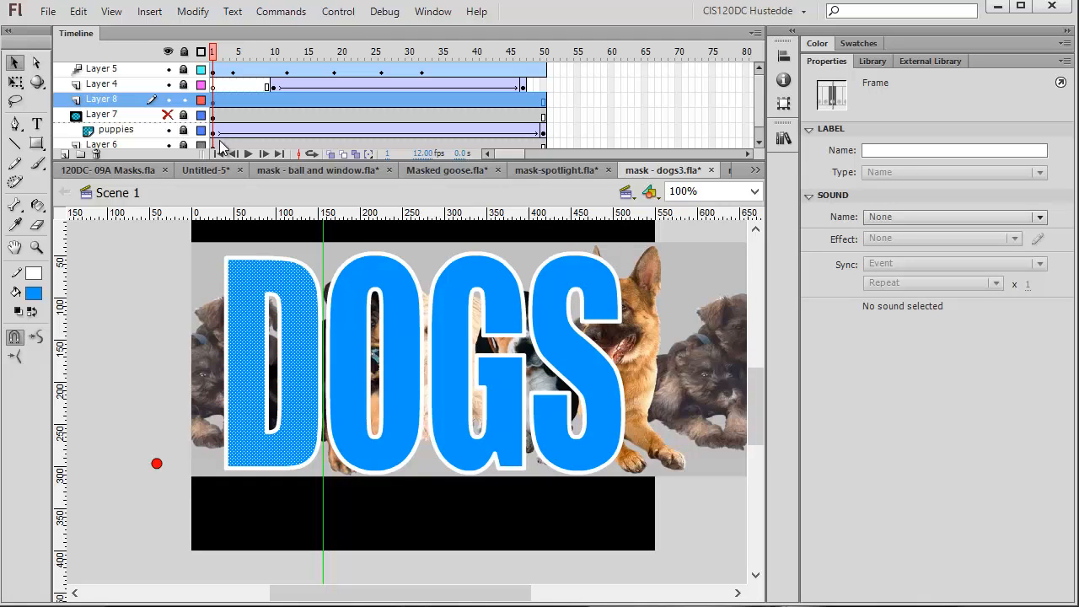
pyautogui.click(168, 129)
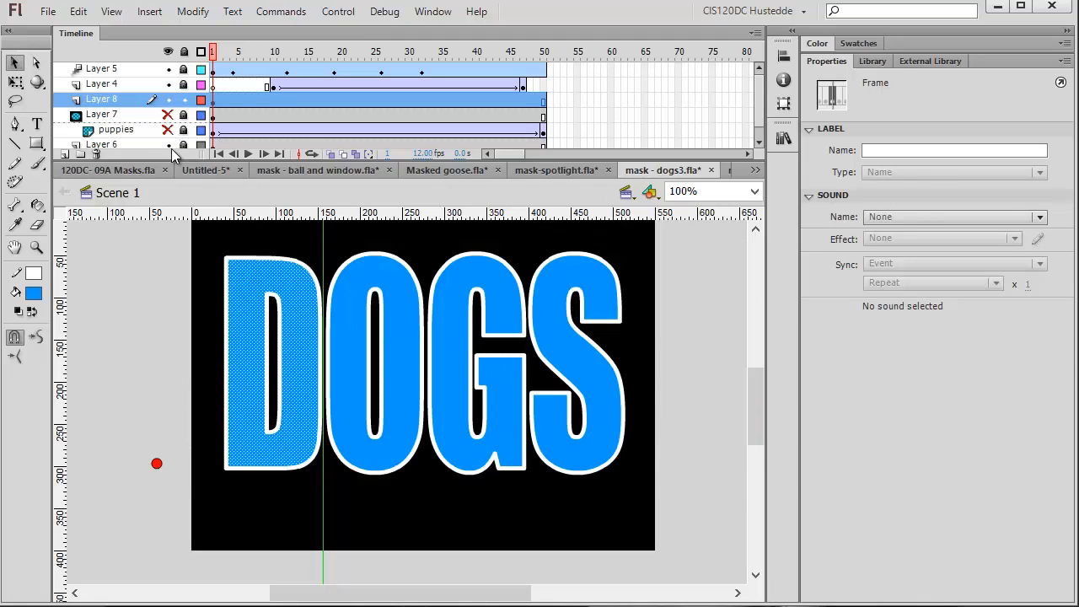
pyautogui.click(659, 464)
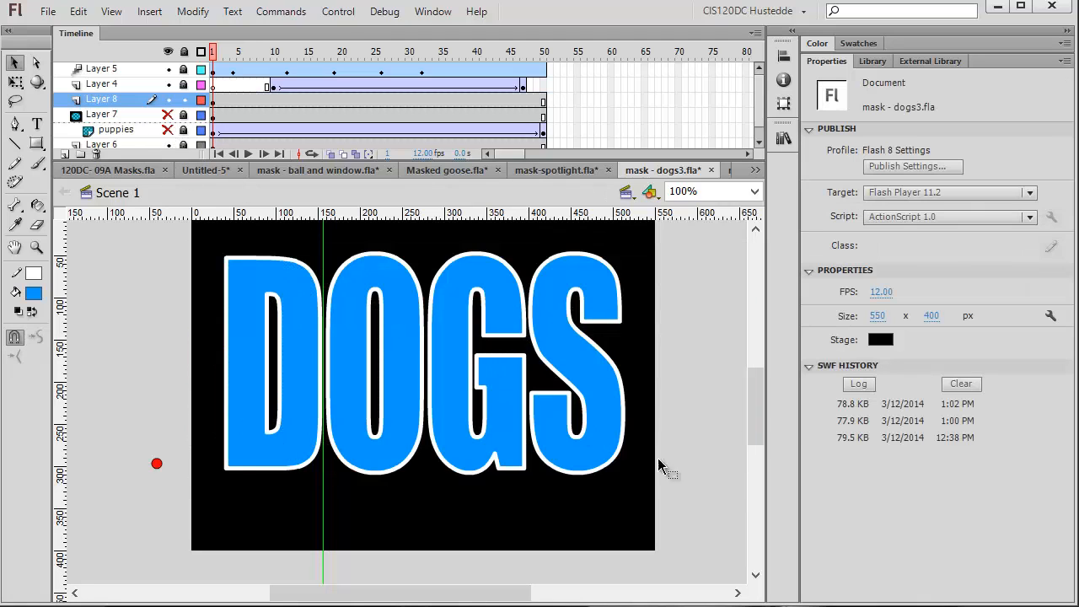
pyautogui.click(248, 372)
pyautogui.press('Delete')
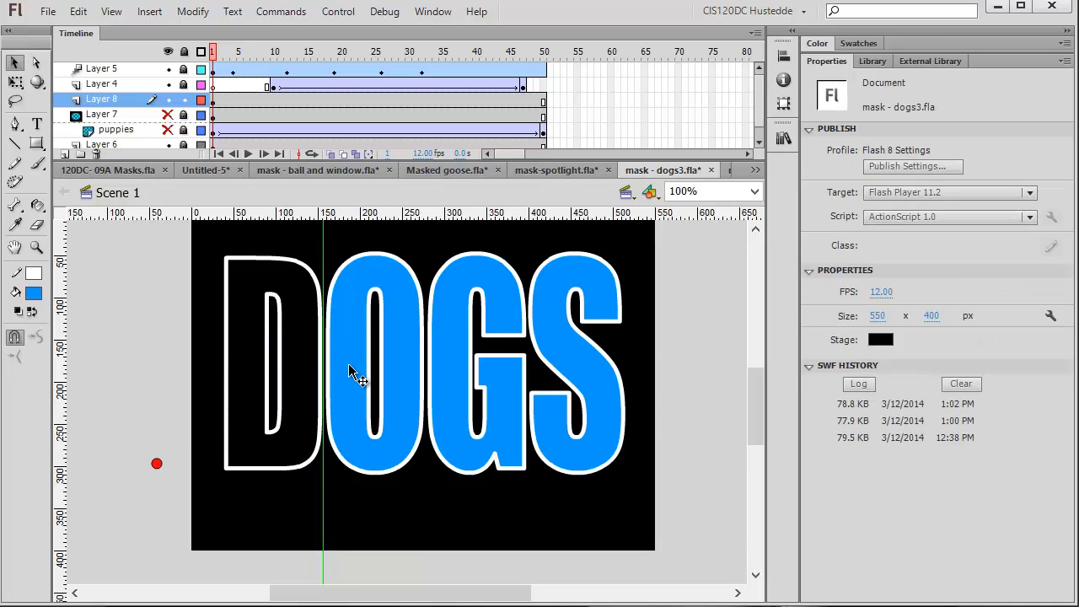
pyautogui.click(355, 372)
pyautogui.press('Delete')
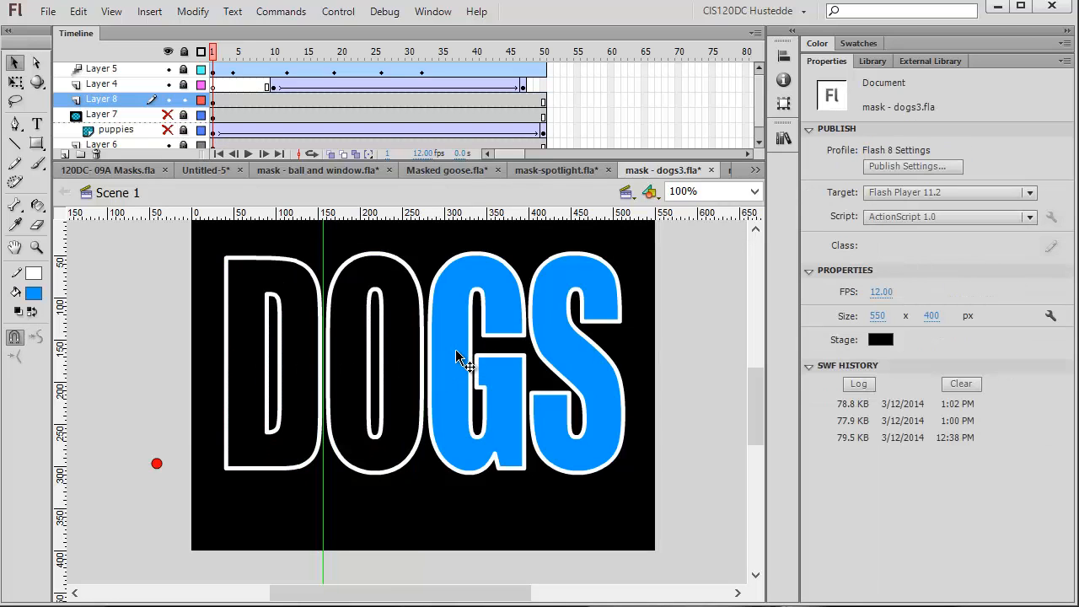
pyautogui.click(455, 356)
pyautogui.press('Delete')
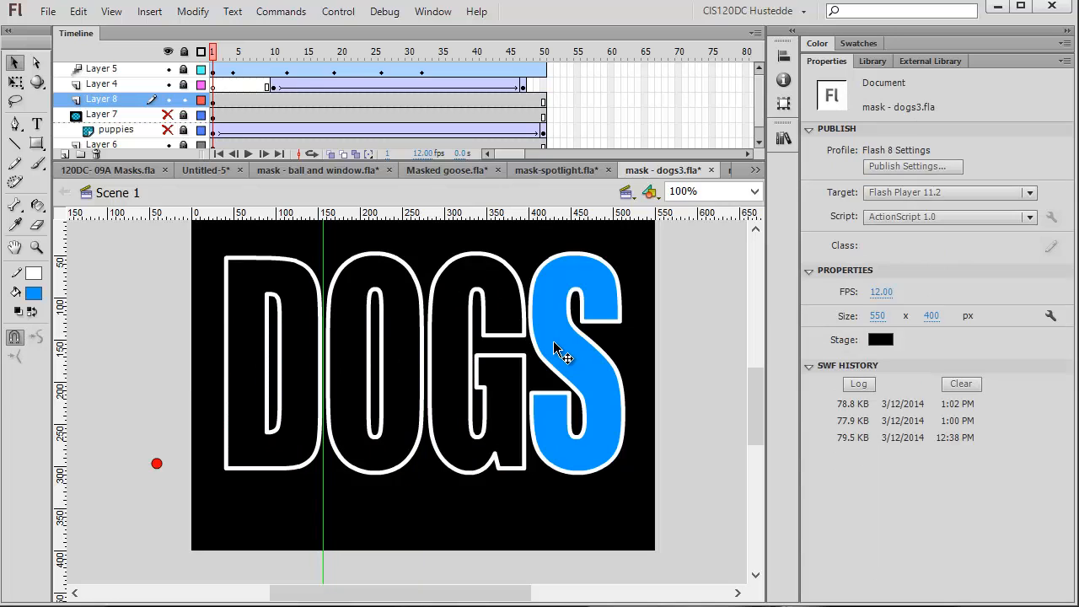
pyautogui.click(556, 350)
pyautogui.press('Delete')
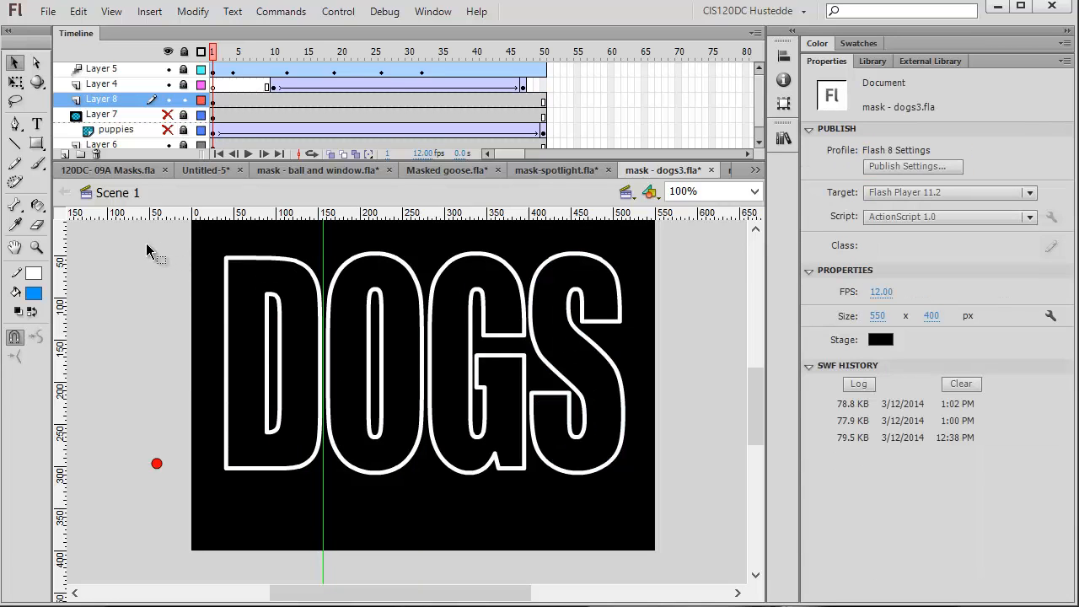
# Convert all the white DOGS outlines into a movie clip symbol named mcDOgTitle
pyautogui.moveTo(151, 245)
pyautogui.mouseDown()
pyautogui.moveTo(357, 411)
pyautogui.moveTo(635, 522)
pyautogui.moveTo(657, 488)
pyautogui.moveTo(670, 489)
pyautogui.mouseUp()
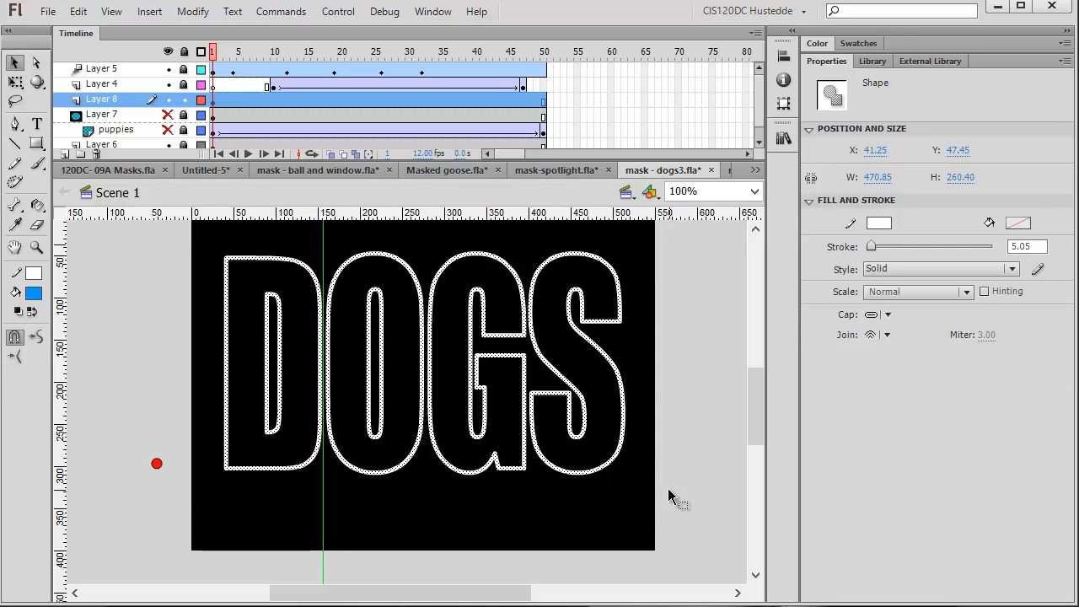
pyautogui.click(192, 11)
pyautogui.click(259, 61)
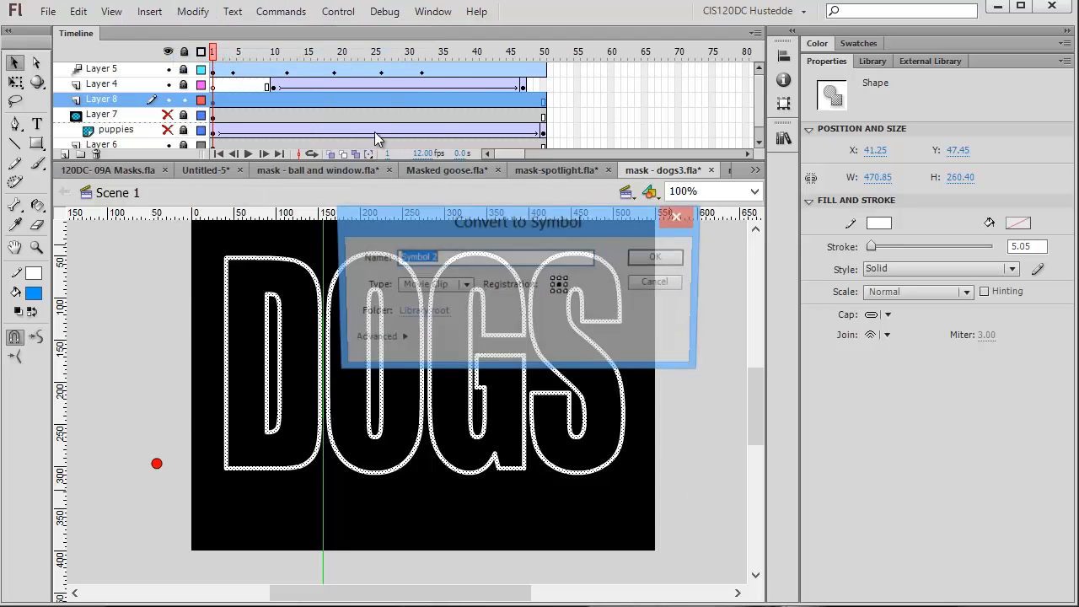
pyautogui.write('mcDOgTitle')
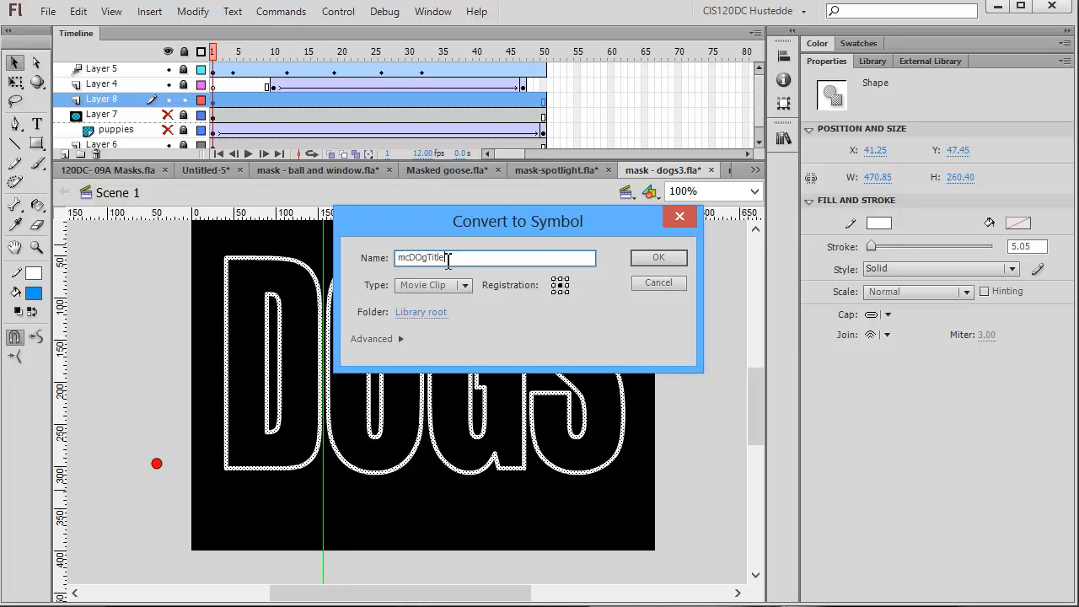
pyautogui.click(657, 258)
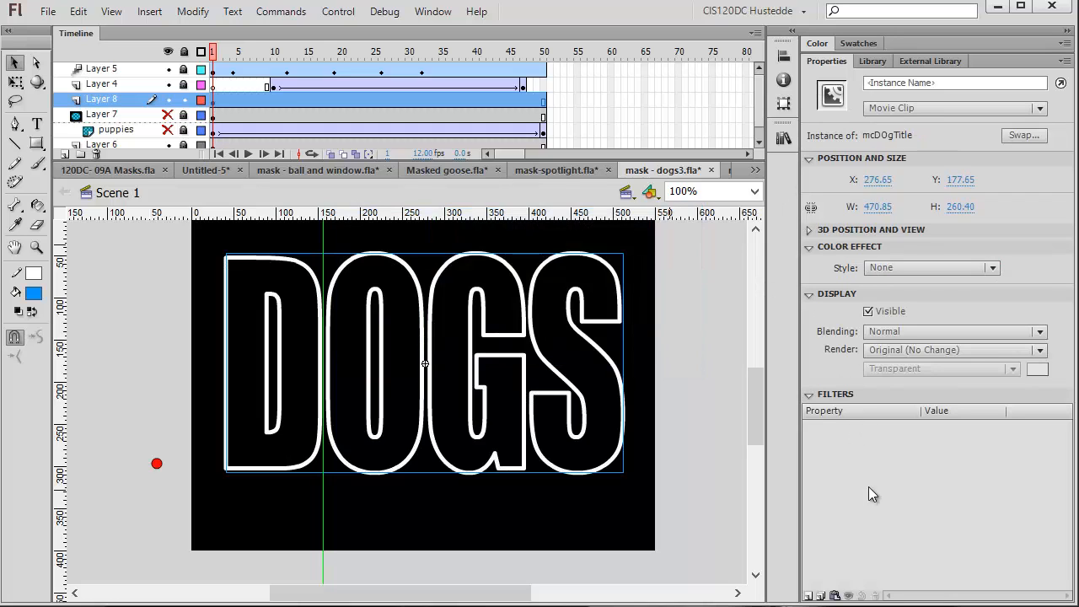
# Add a Drop Shadow filter to the DOGS outline movie clip and show the puppies layer again
pyautogui.click(807, 596)
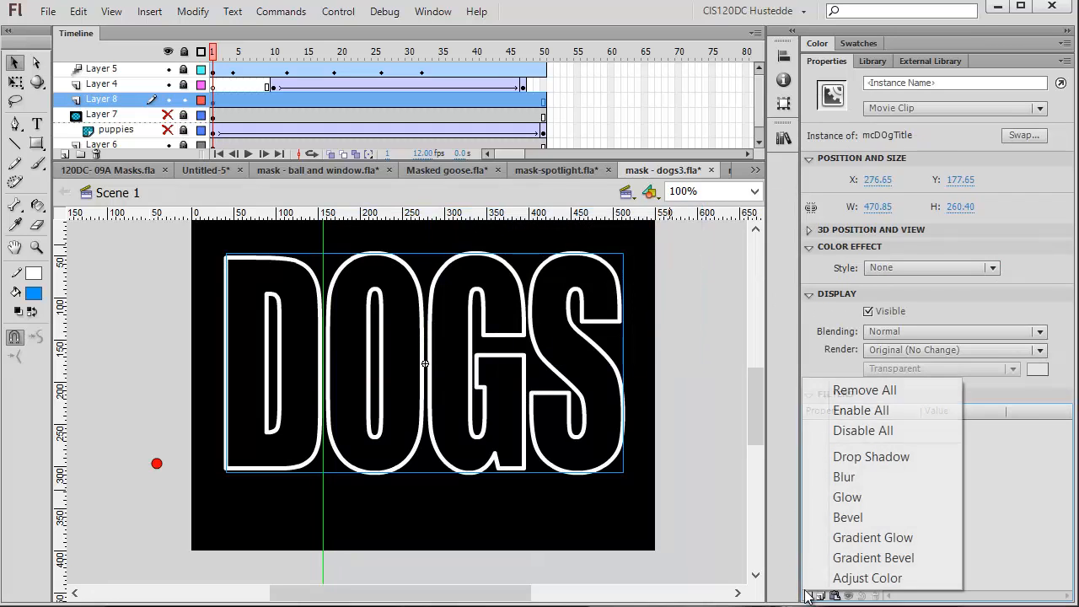
pyautogui.click(860, 463)
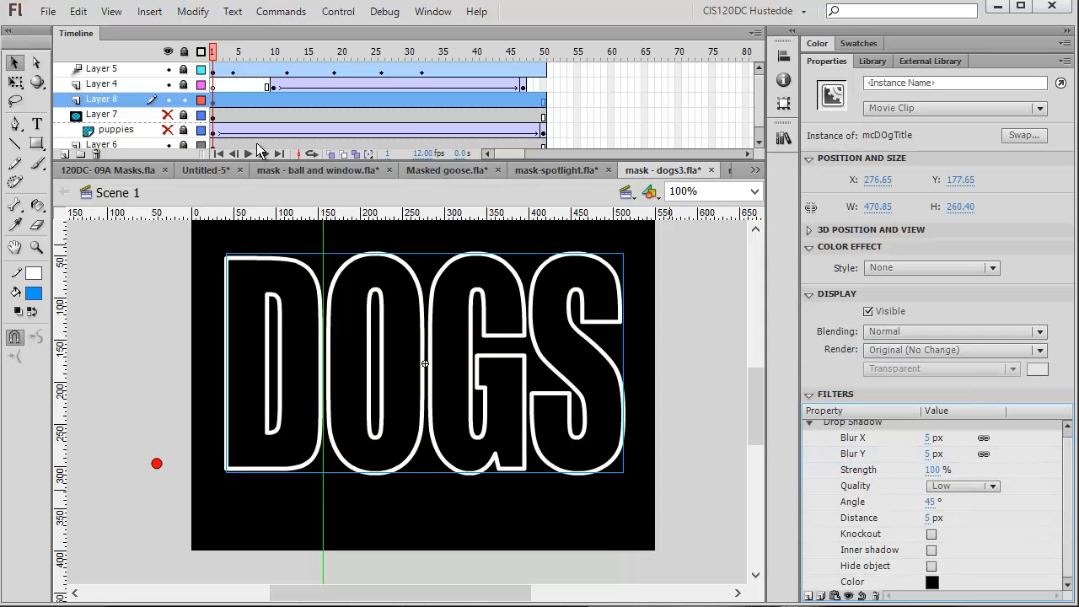
pyautogui.click(168, 130)
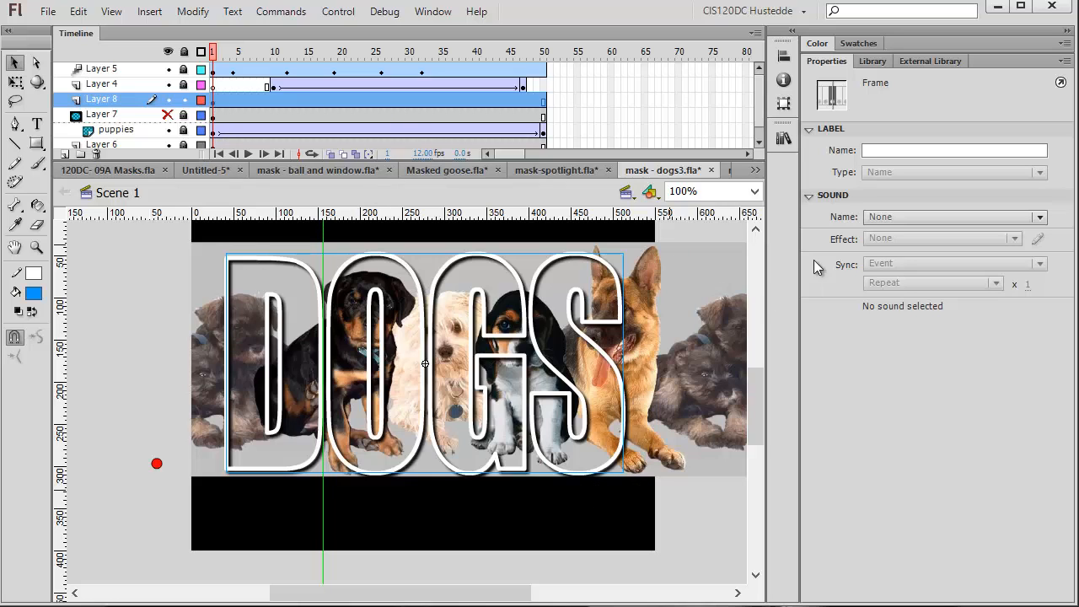
# Set the drop shadow's horizontal and vertical blur to 17 px on the DOGS outline movie clip
pyautogui.click(329, 329)
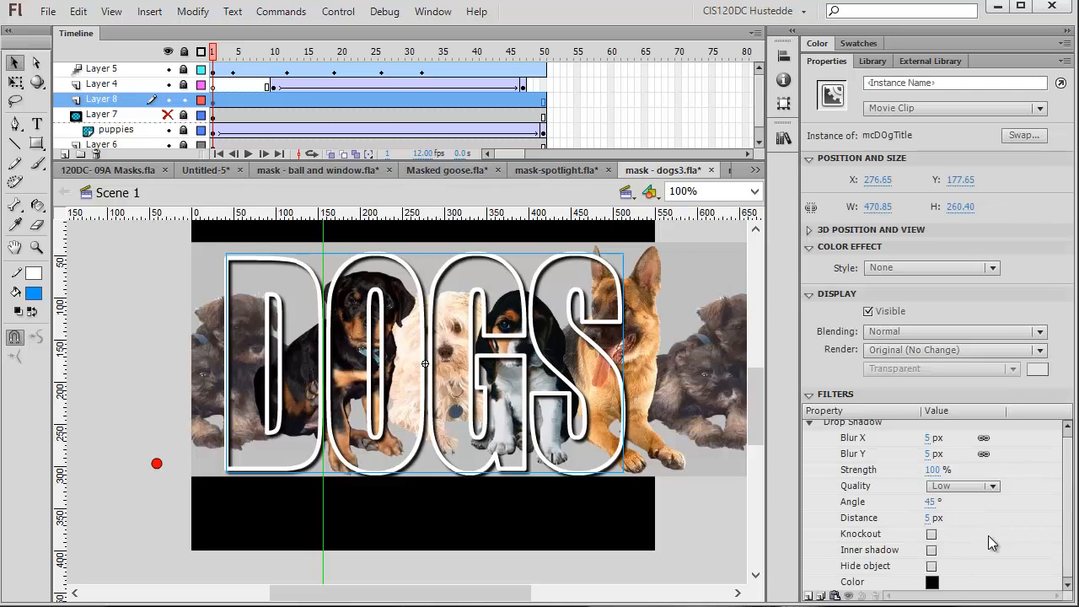
pyautogui.click(931, 438)
pyautogui.write('13')
pyautogui.press('Return')
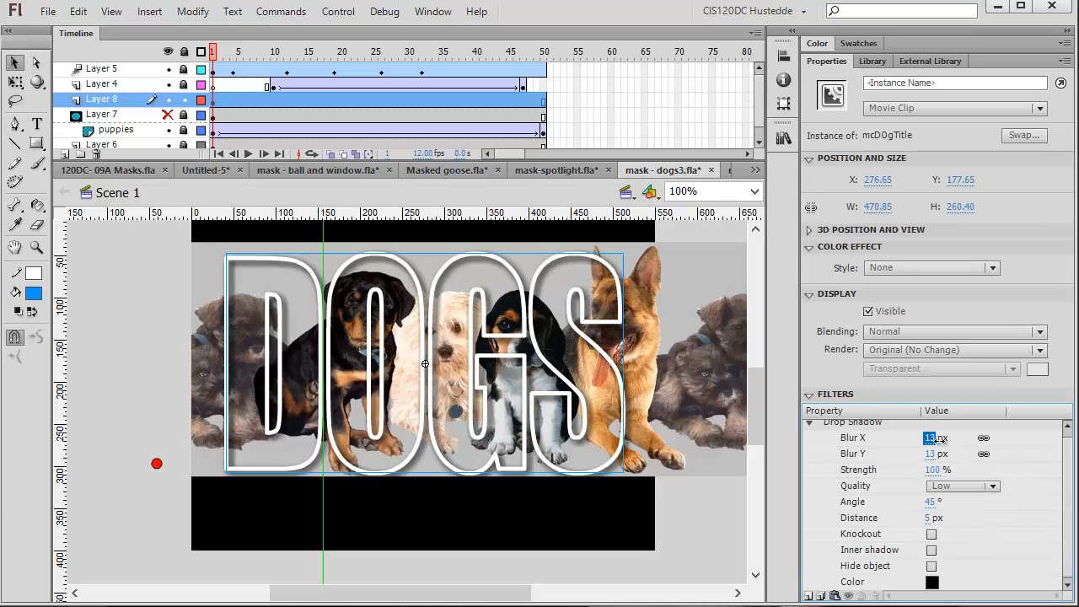
pyautogui.write('19')
pyautogui.press('Return')
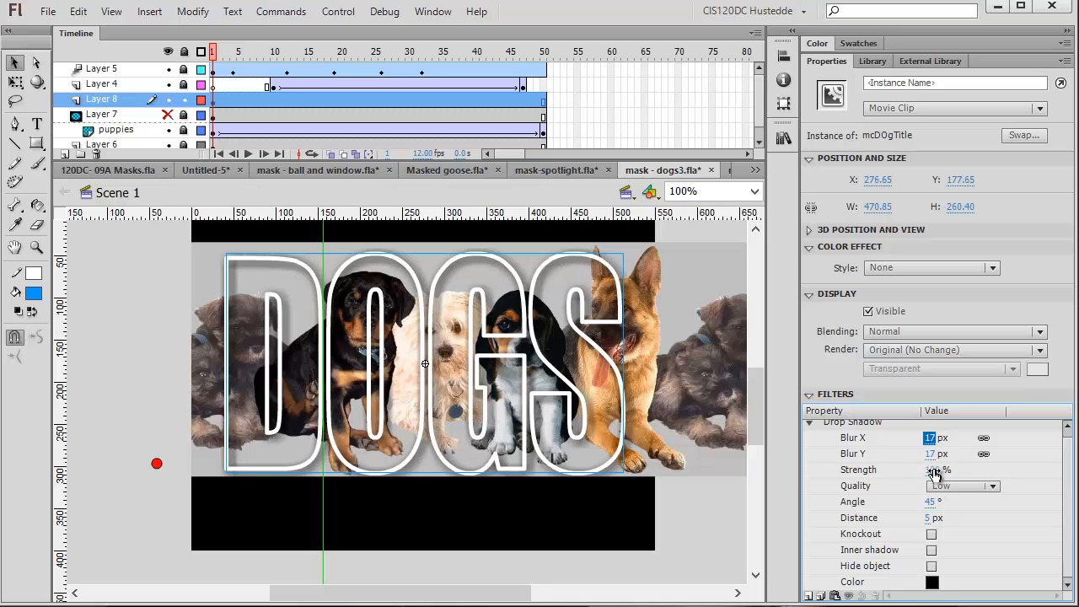
# Try High quality for the DOGS drop shadow and set it back to Low
pyautogui.click(1000, 489)
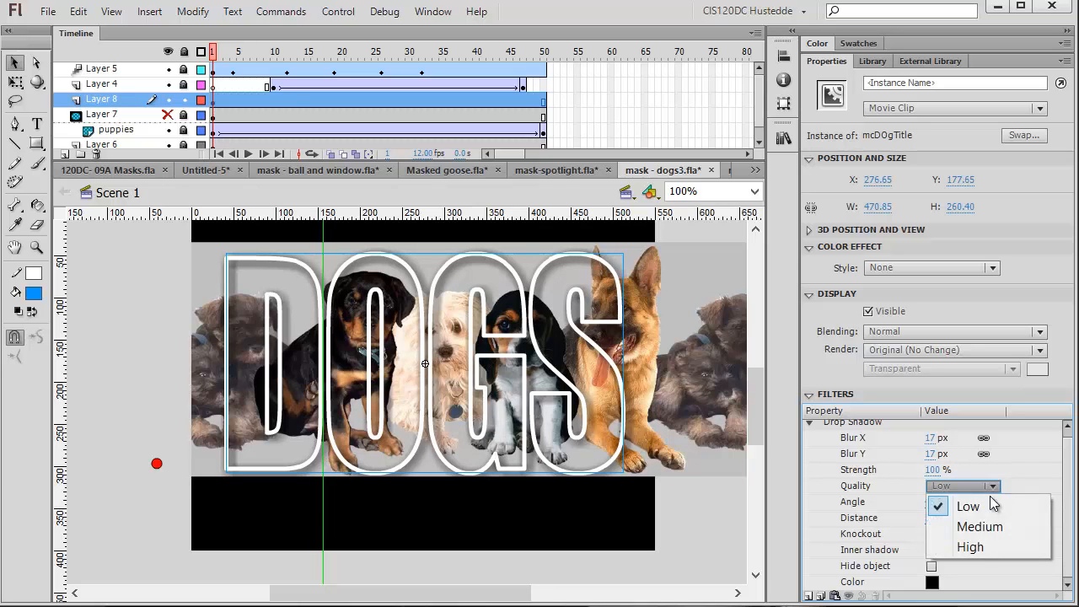
pyautogui.click(984, 546)
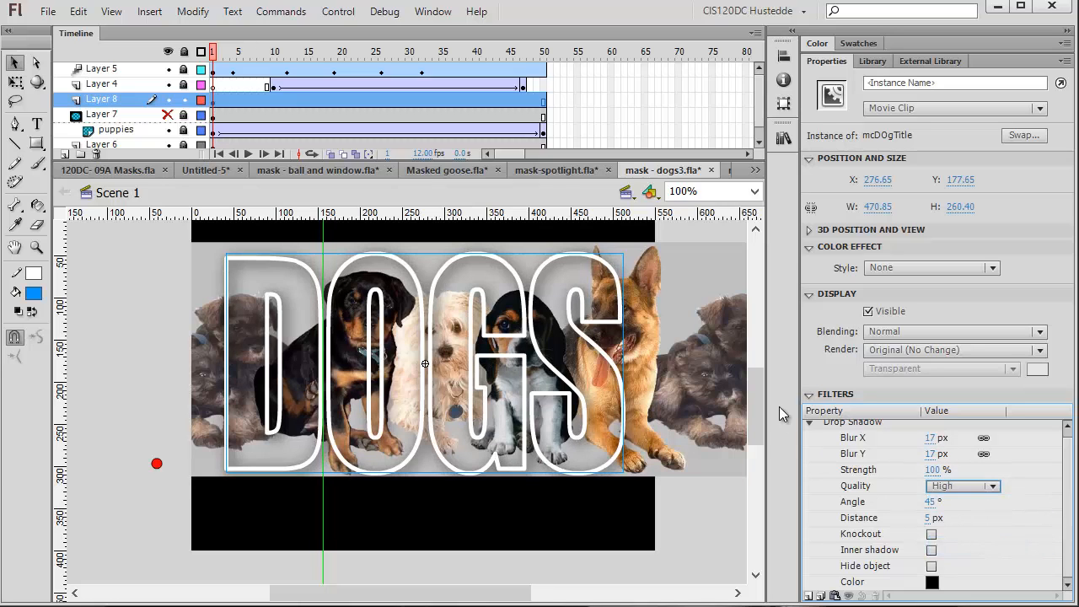
pyautogui.click(995, 487)
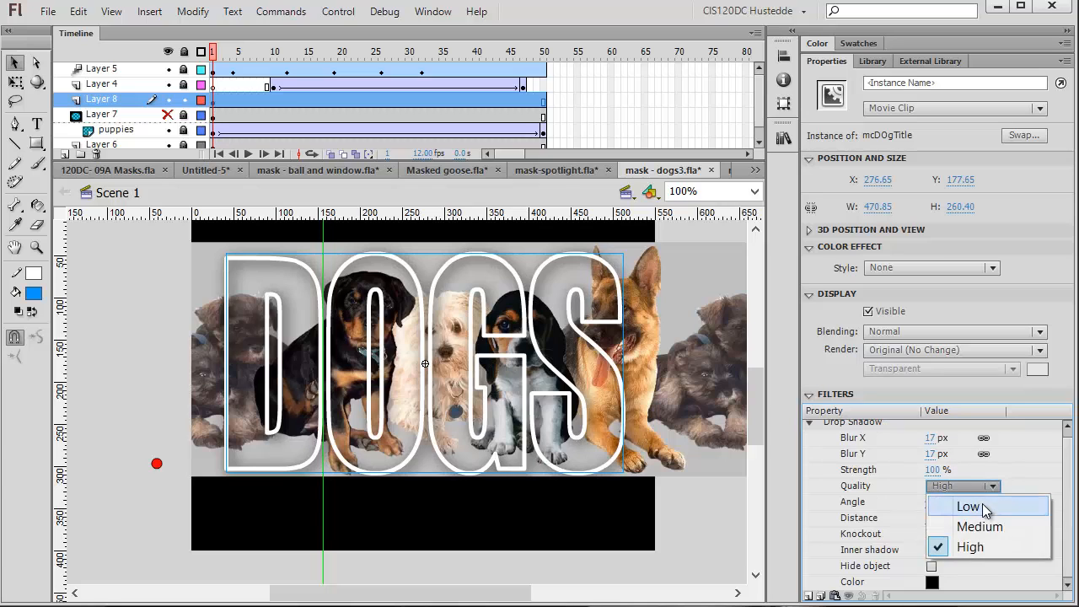
pyautogui.click(983, 506)
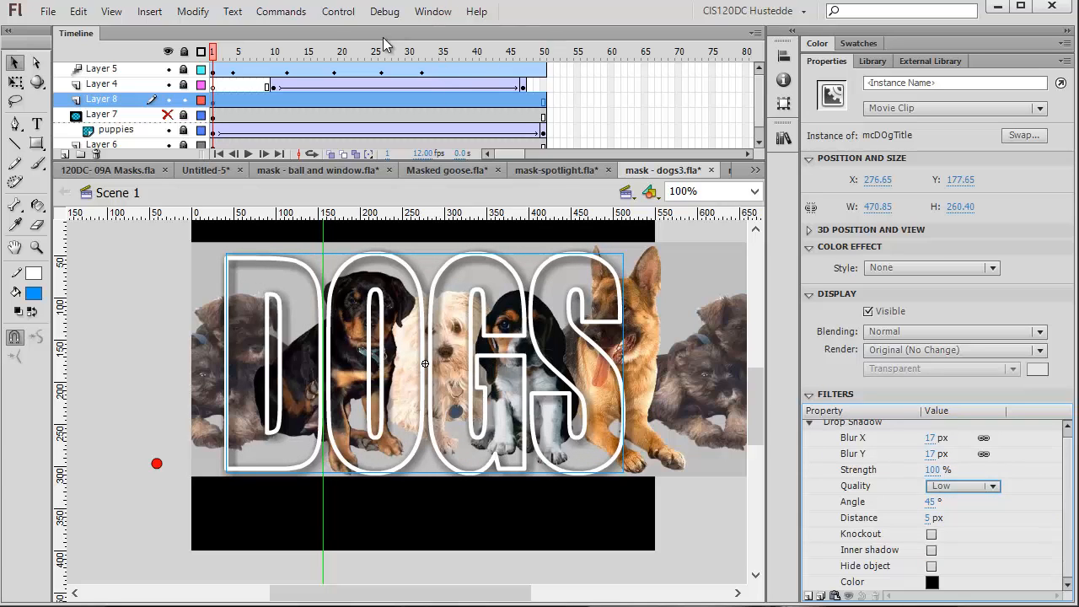
# Test the movie to preview the outlined DOGS mask animation with its drop shadow, and close the preview
pyautogui.click(337, 13)
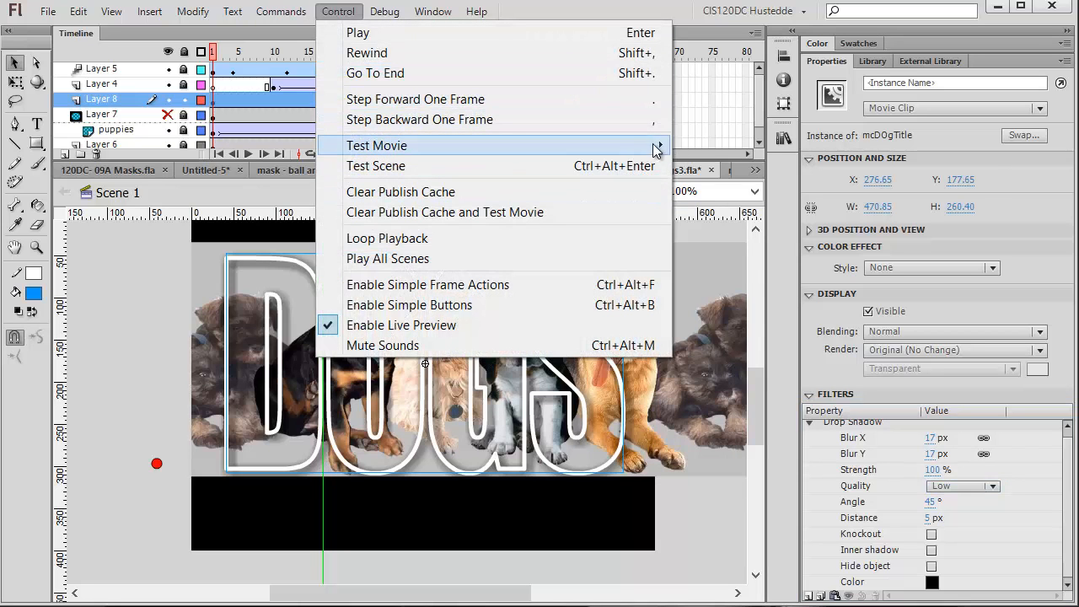
pyautogui.moveTo(652, 145)
pyautogui.click(748, 147)
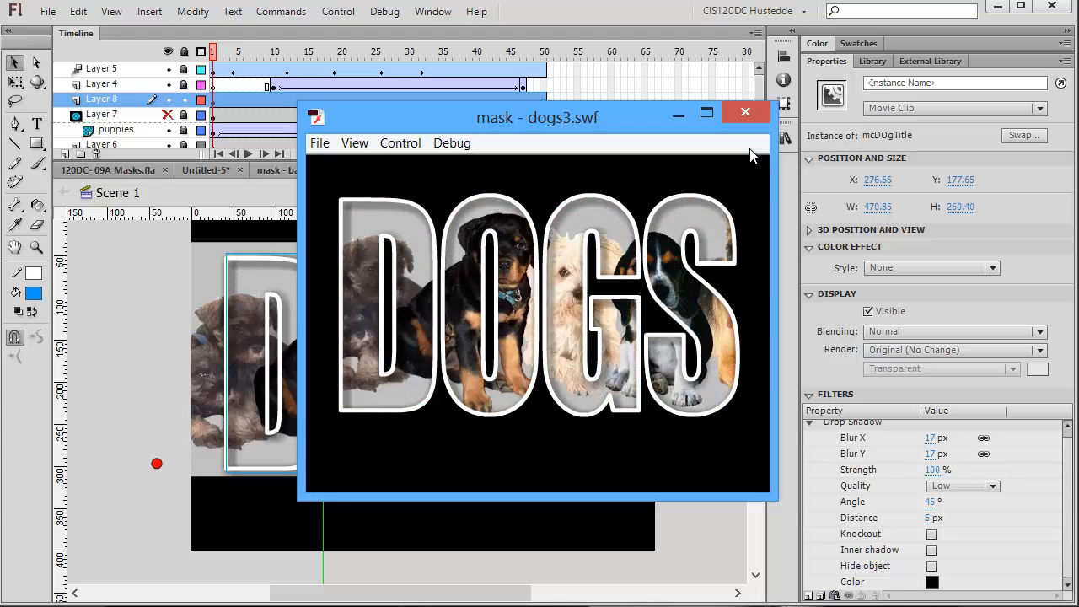
pyautogui.click(747, 111)
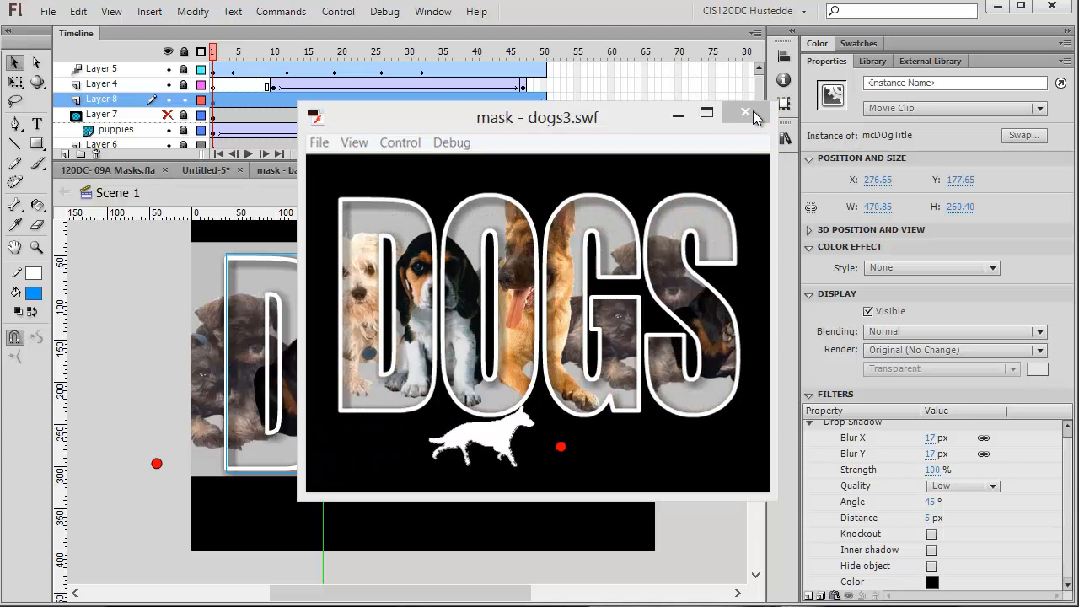
# Switch to mask-spotlight.fla and add a layer named mask above the SMCC layer
pyautogui.click(557, 171)
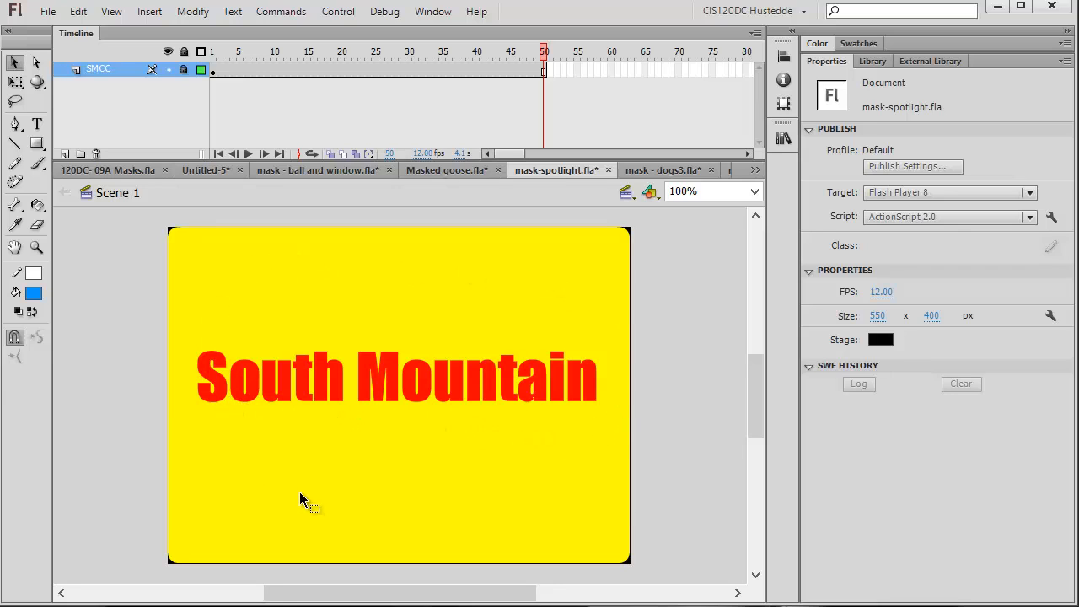
pyautogui.click(65, 153)
pyautogui.doubleClick(96, 70)
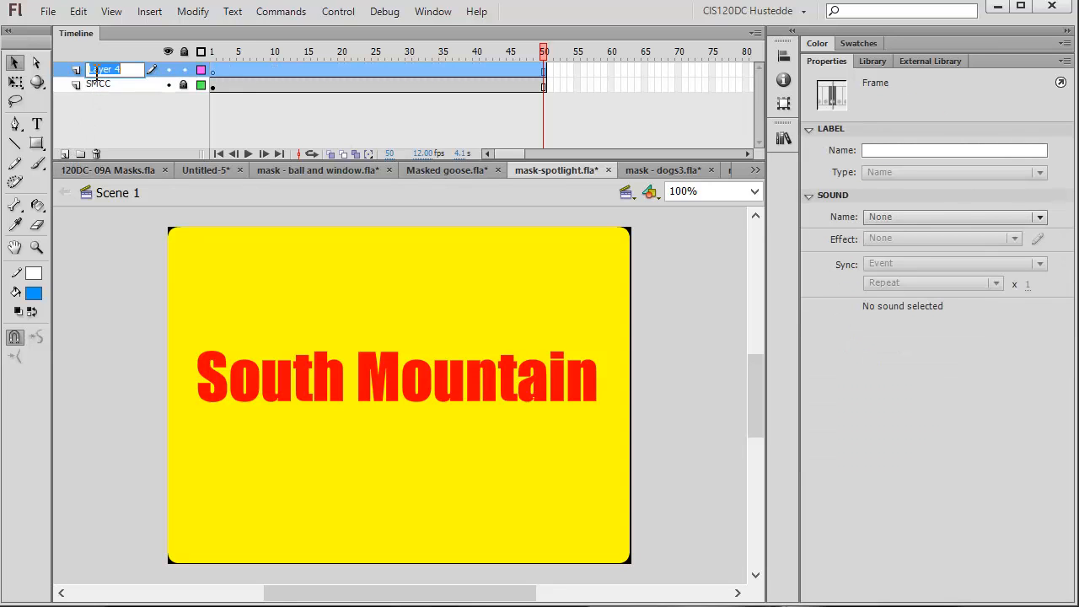
pyautogui.write('mask')
# Place an instance of the spot library symbol on the mask layer, just outside the left edge of the stage
pyautogui.click(884, 63)
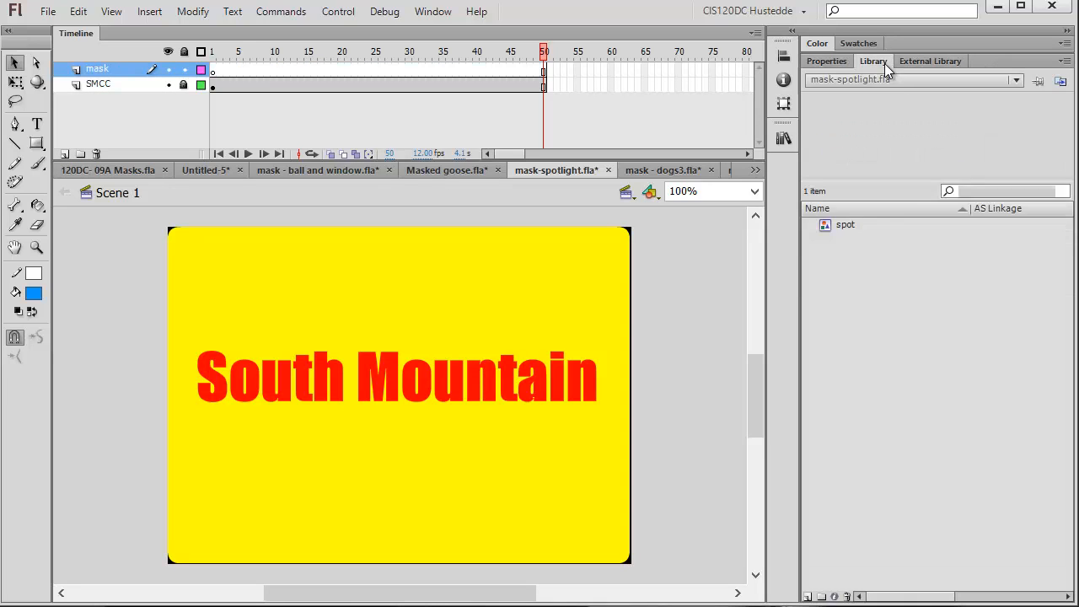
pyautogui.click(828, 226)
pyautogui.moveTo(827, 227); pyautogui.dragTo(109, 397)
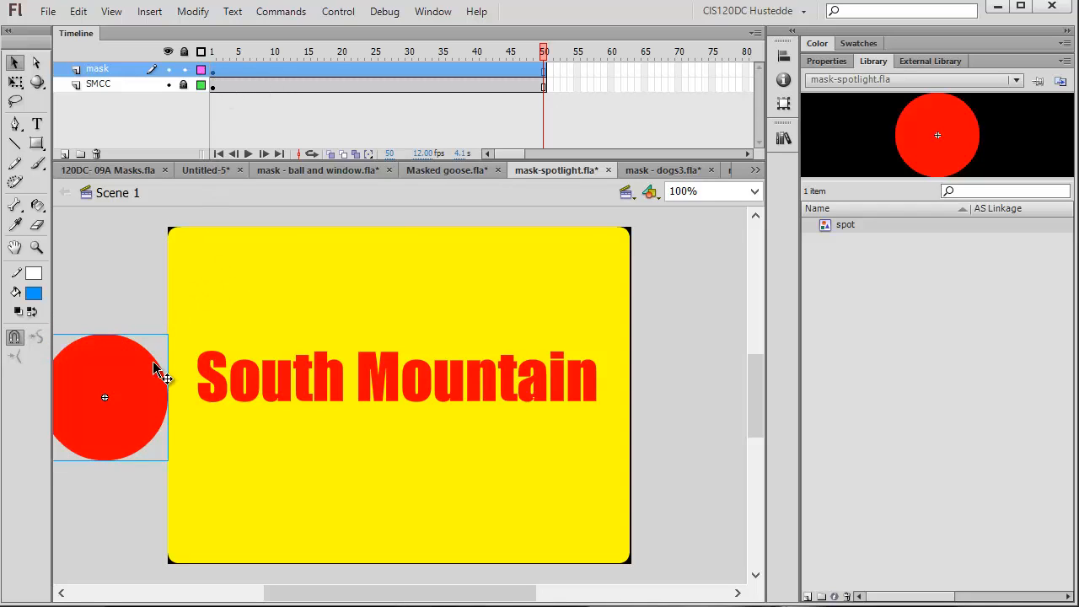
# Create a motion tween for the spot and, at frame 50, move it across the text to just beyond the stage's right edge
pyautogui.rightClick(146, 390)
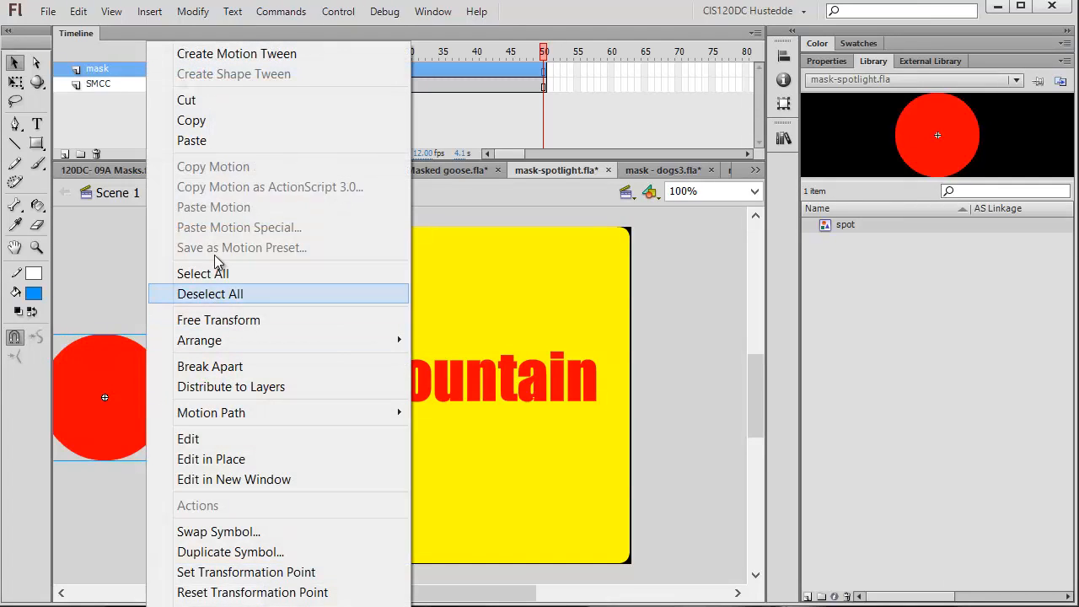
pyautogui.click(223, 56)
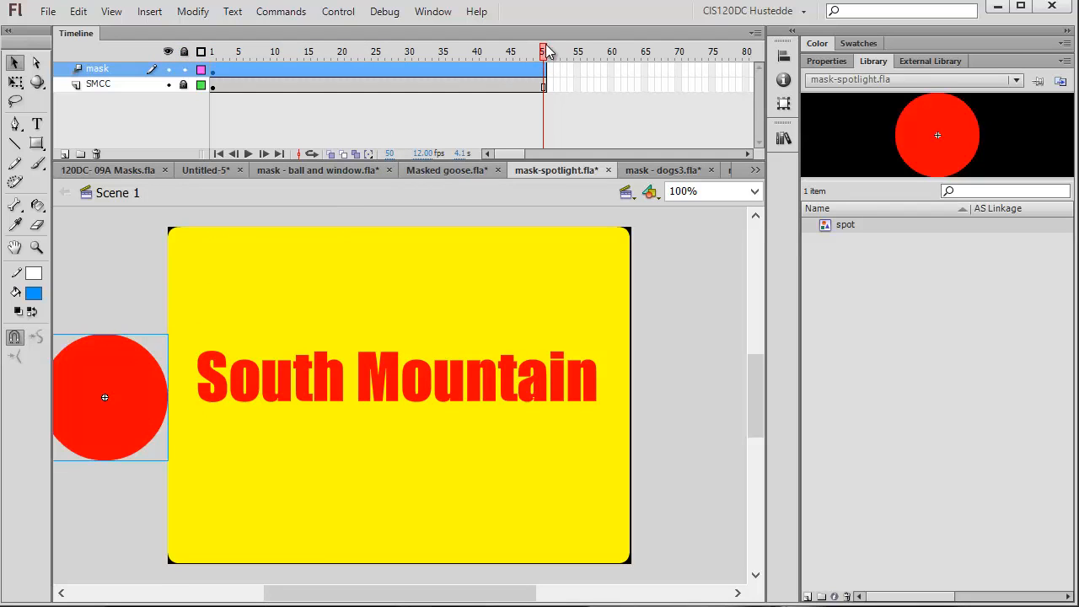
pyautogui.moveTo(134, 403); pyautogui.dragTo(693, 383)
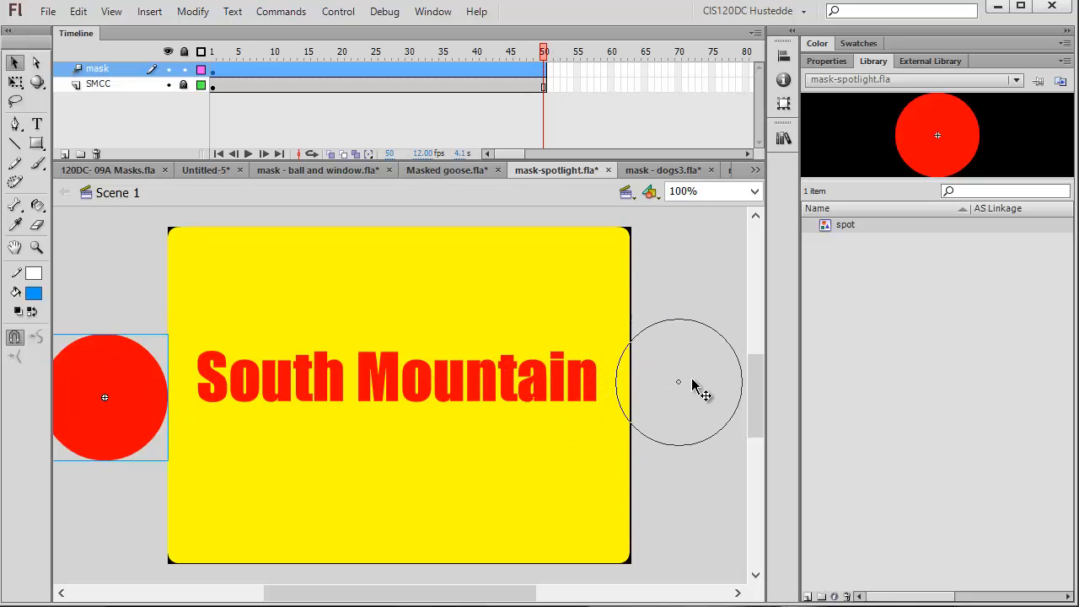
pyautogui.moveTo(698, 387); pyautogui.dragTo(679, 376)
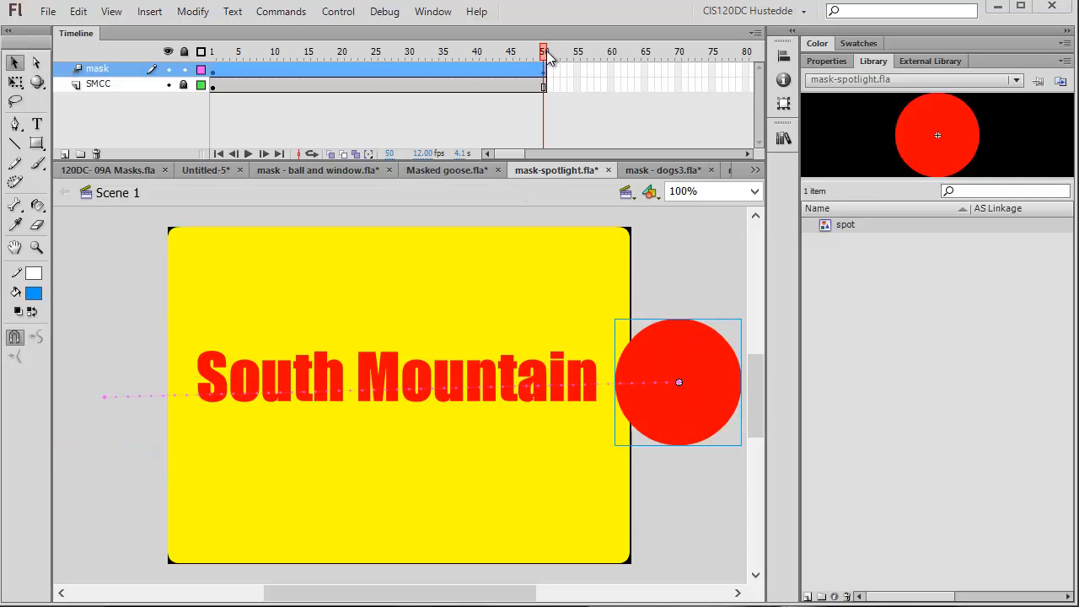
# Bend the spot's motion path by raising the spot at frame 16 and lowering it at frame 34
pyautogui.moveTo(545, 53); pyautogui.dragTo(314, 53)
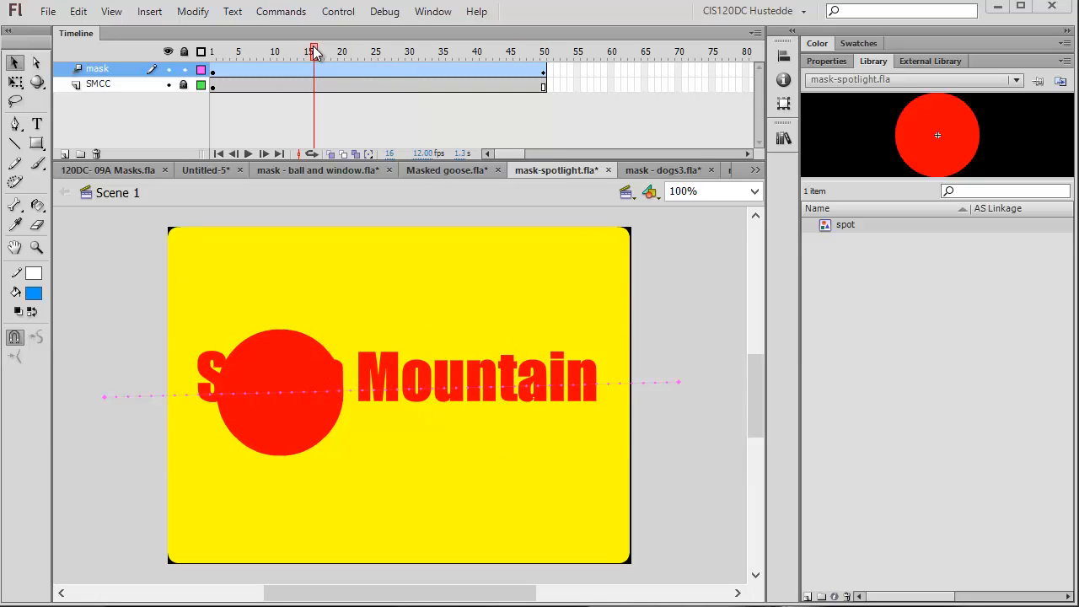
pyautogui.click(287, 360)
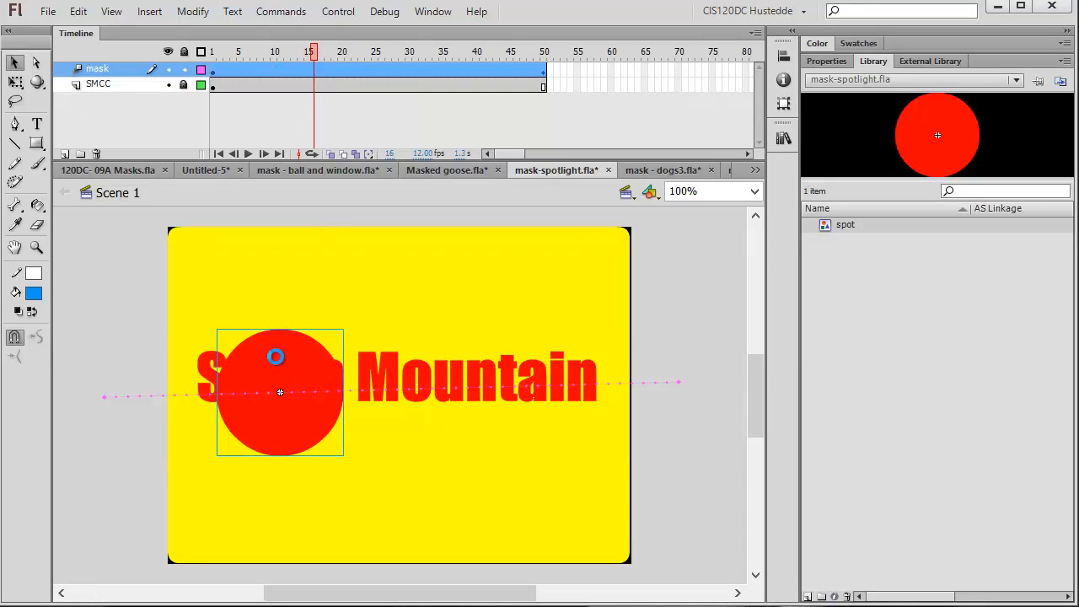
pyautogui.moveTo(276, 362); pyautogui.dragTo(294, 293)
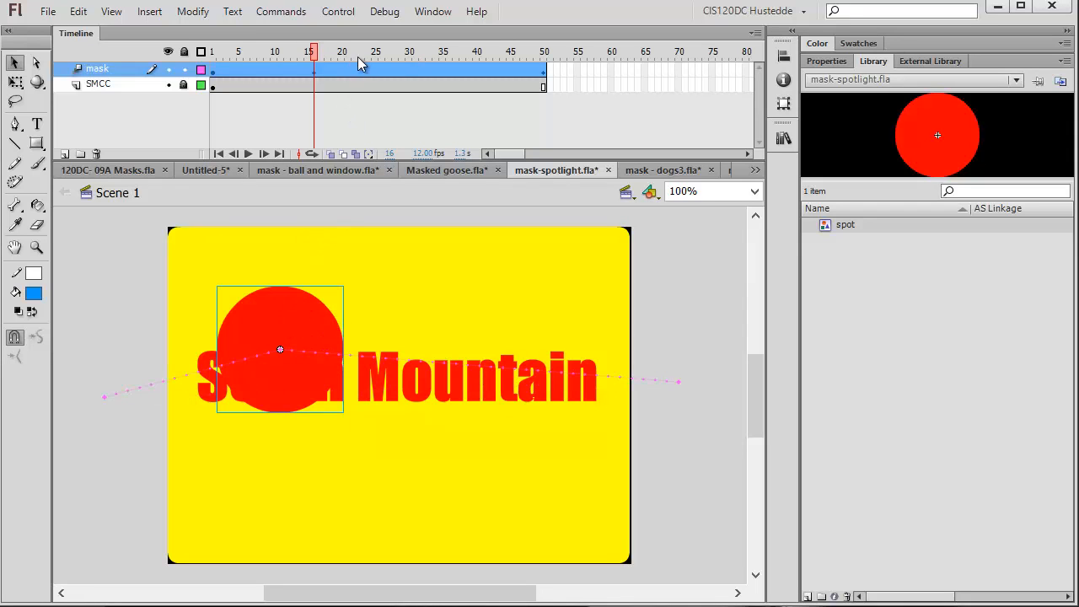
pyautogui.moveTo(316, 55); pyautogui.dragTo(439, 72)
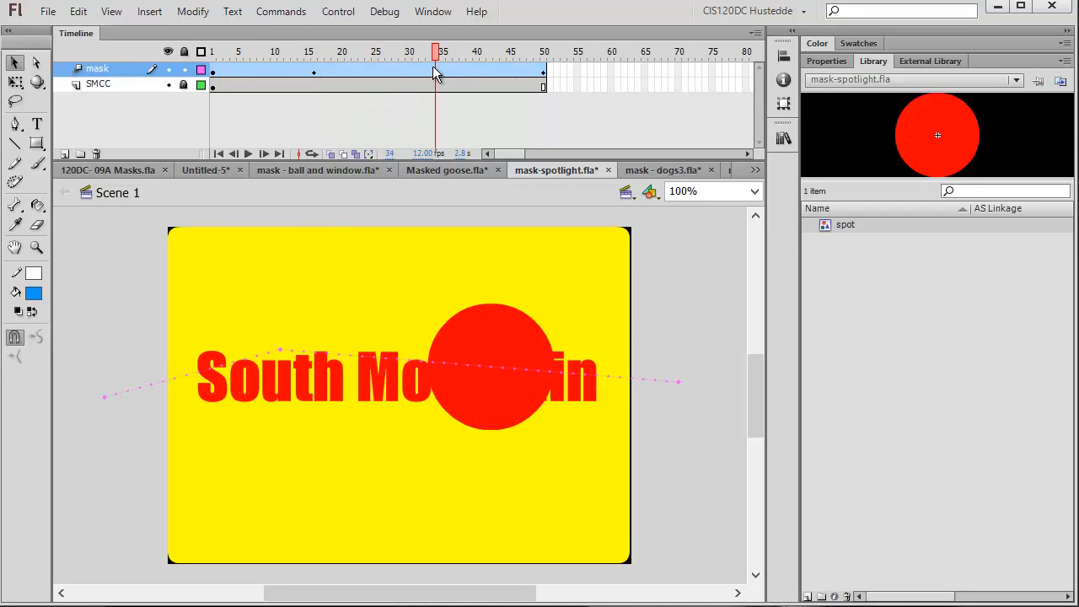
pyautogui.click(435, 72)
pyautogui.moveTo(487, 336); pyautogui.dragTo(489, 374)
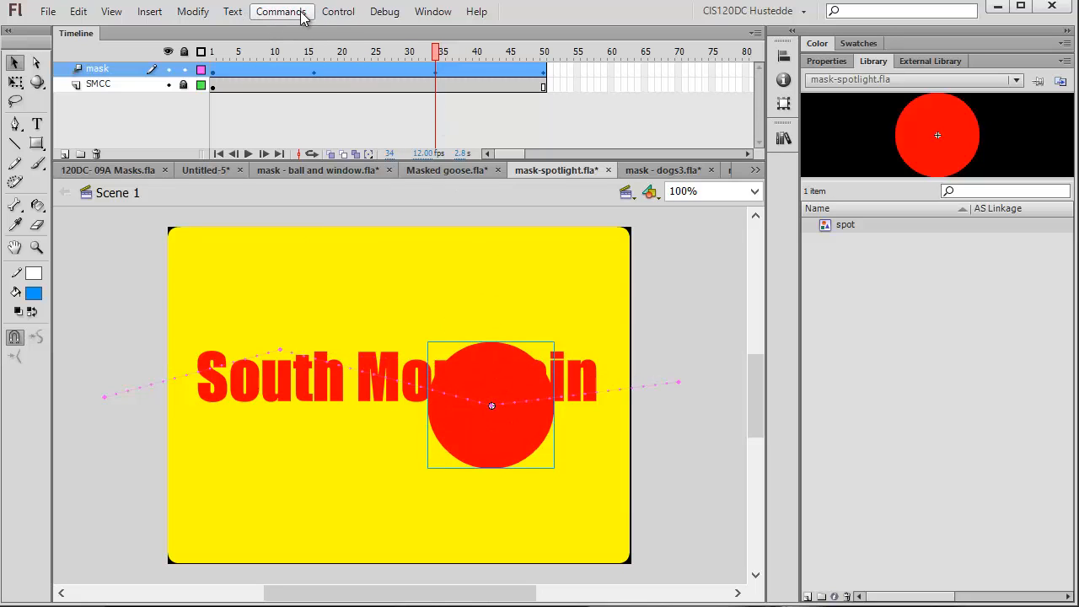
# Turn the mask layer into a mask for the SMCC layer and scrub the timeline back to frame 1
pyautogui.rightClick(107, 72)
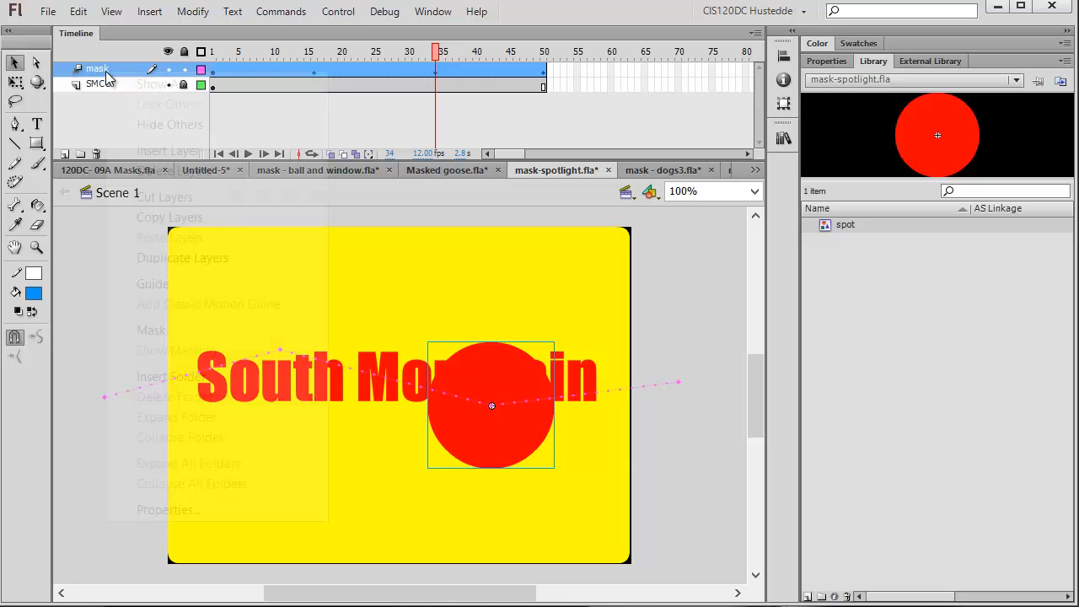
pyautogui.click(185, 330)
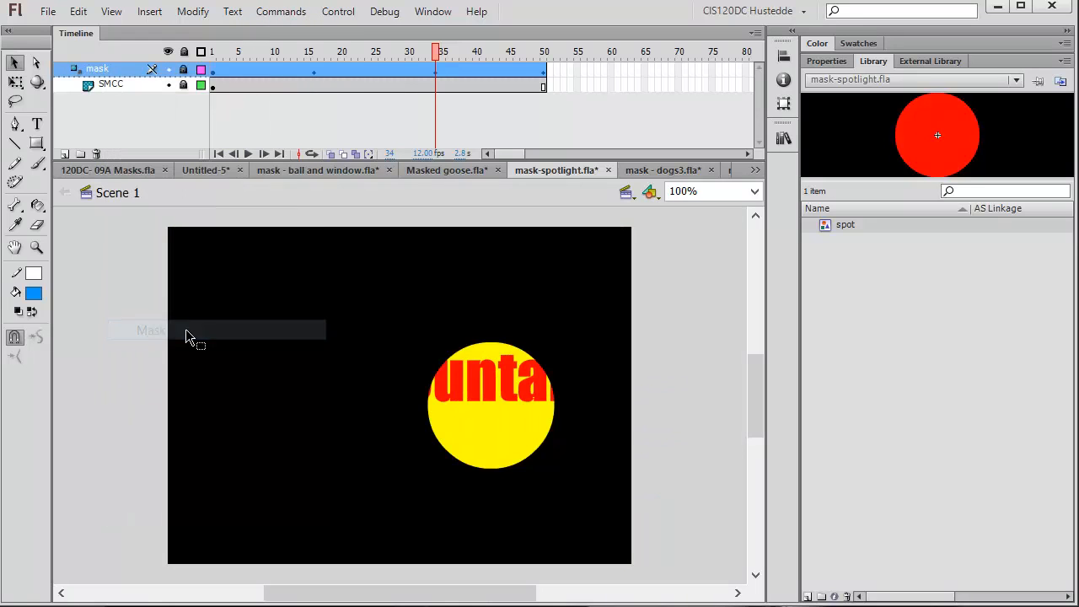
pyautogui.moveTo(439, 54); pyautogui.dragTo(192, 122)
# Test the movie to preview the spotlight moving over the South Mountain text, and close the preview
pyautogui.click(338, 11)
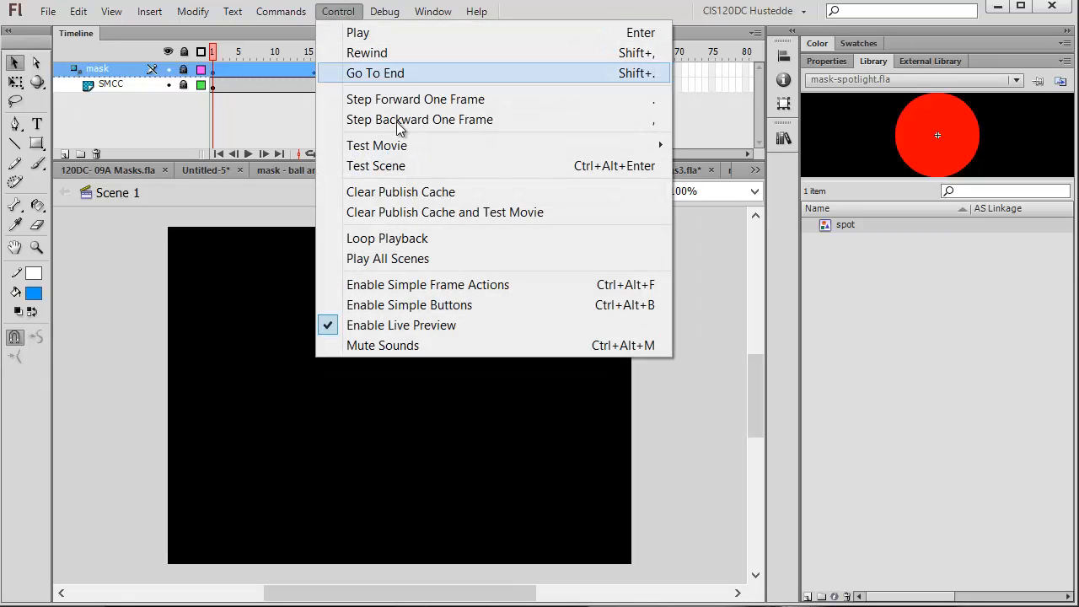
pyautogui.moveTo(404, 145)
pyautogui.click(696, 143)
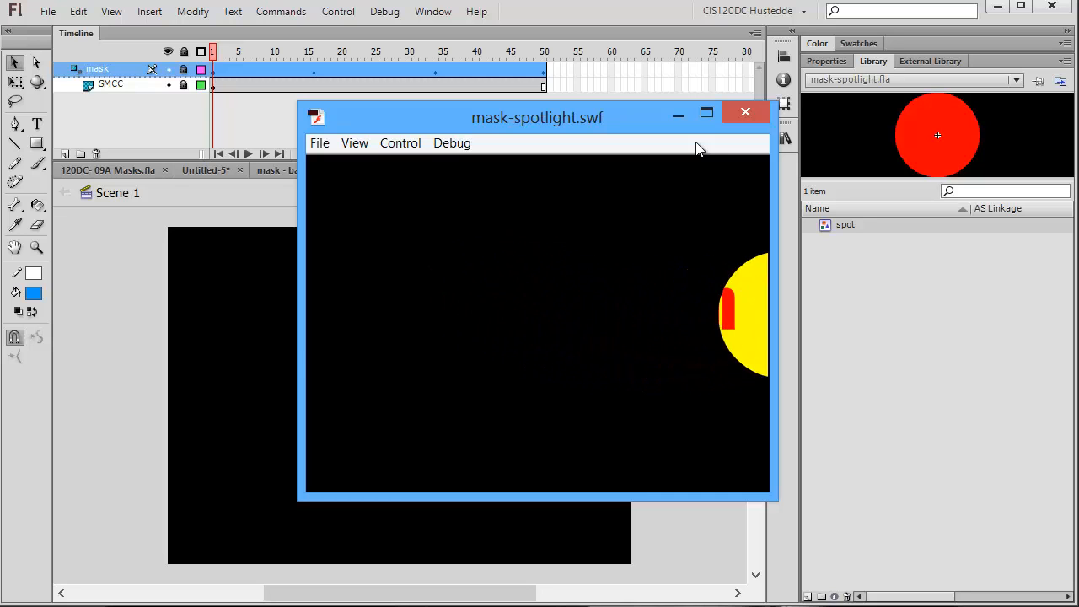
pyautogui.click(758, 112)
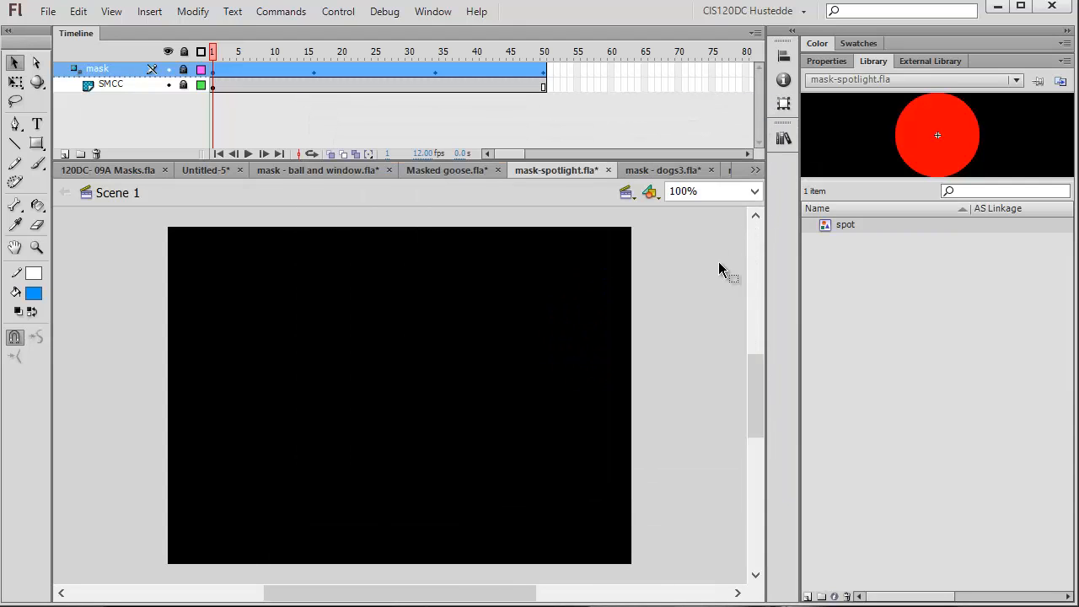